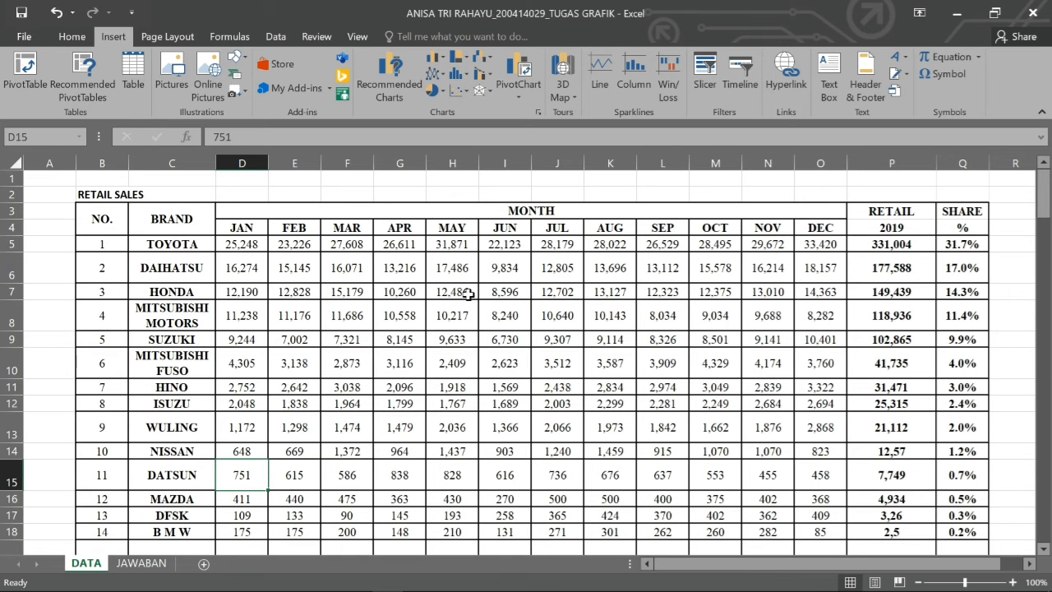
Look through the retail sales, export and year-comparison tables on the DATA sheet
{"action": "scroll", "coordinate": [466, 293], "scroll_direction": "down", "scroll_amount": 20}
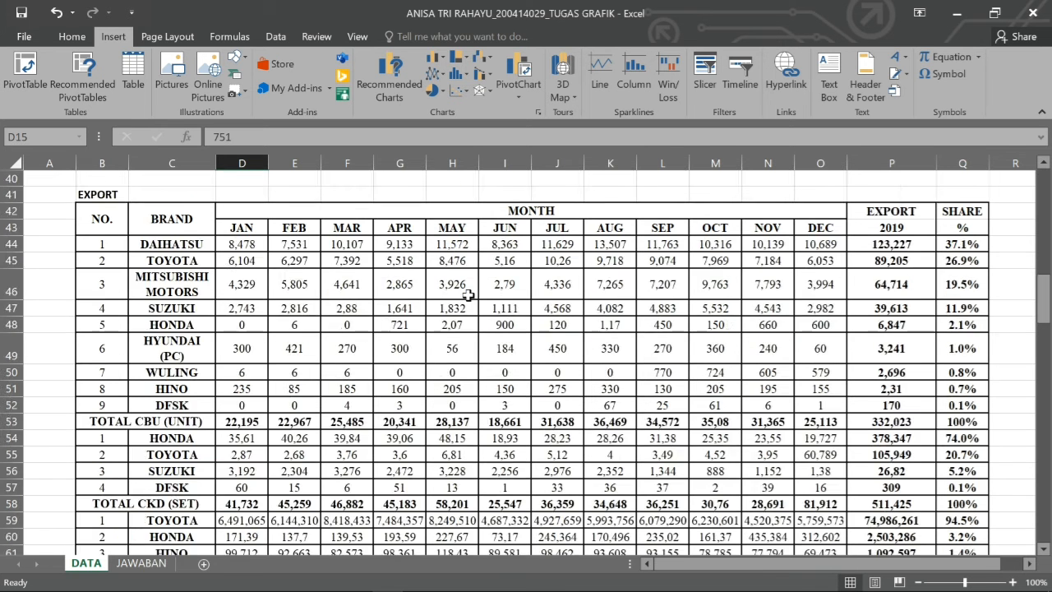
{"action": "scroll", "coordinate": [466, 294], "scroll_direction": "down", "scroll_amount": 7}
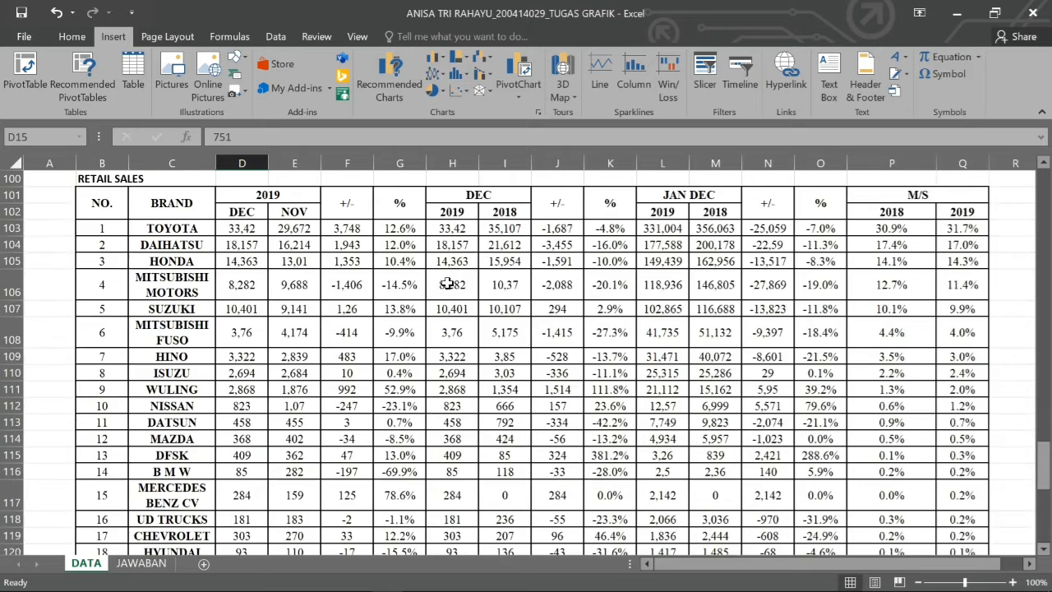
{"action": "scroll", "coordinate": [448, 294], "scroll_direction": "down", "scroll_amount": 4}
{"action": "scroll", "coordinate": [448, 294], "scroll_direction": "down", "scroll_amount": 11}
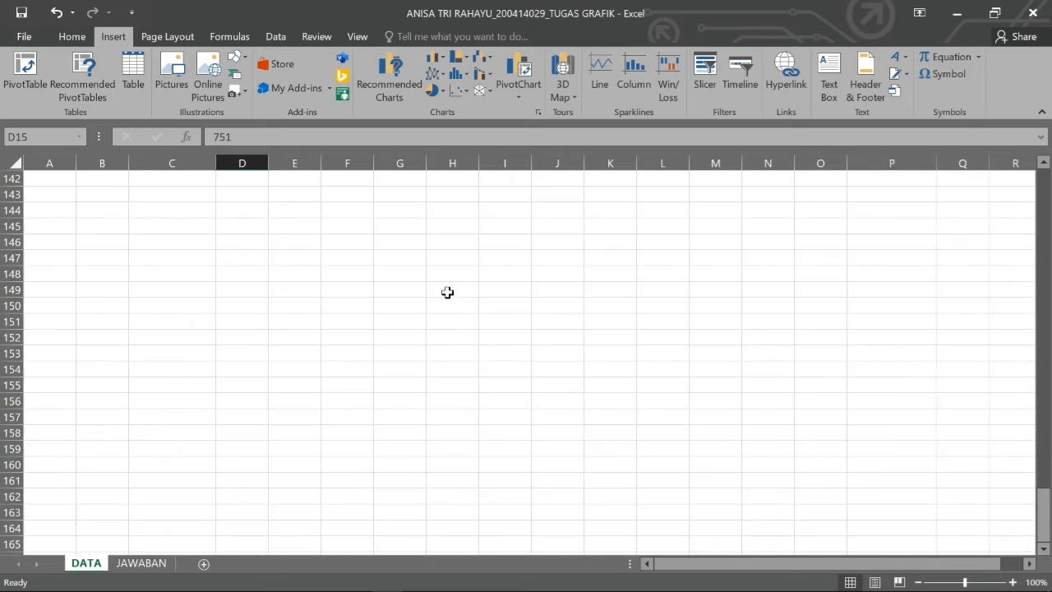
{"action": "scroll", "coordinate": [448, 293], "scroll_direction": "up", "scroll_amount": 16}
{"action": "scroll", "coordinate": [446, 293], "scroll_direction": "up", "scroll_amount": 11}
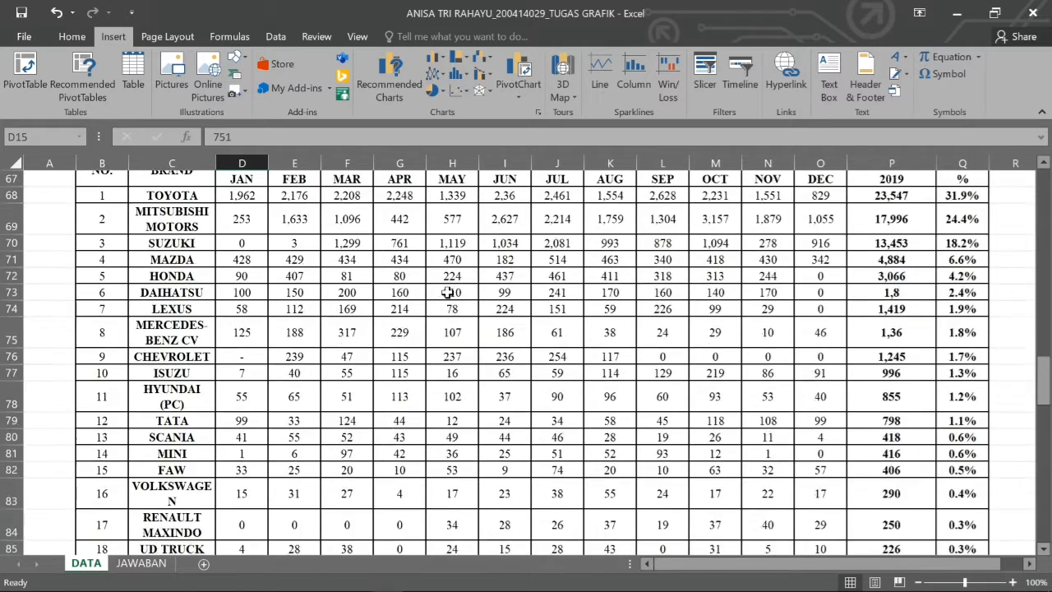
{"action": "scroll", "coordinate": [444, 293], "scroll_direction": "down", "scroll_amount": 4}
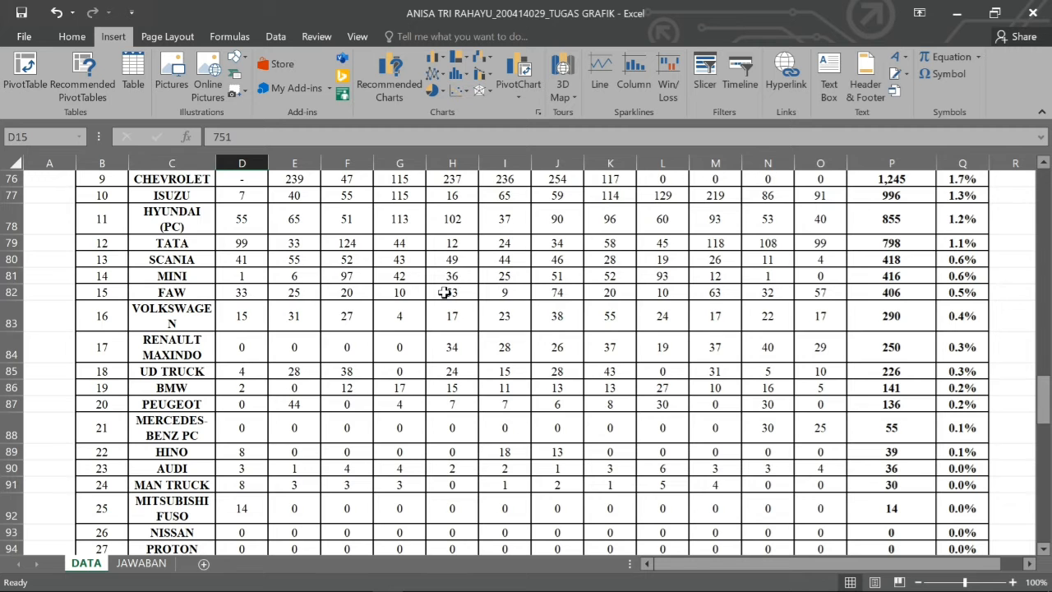
{"action": "scroll", "coordinate": [443, 293], "scroll_direction": "up", "scroll_amount": 14}
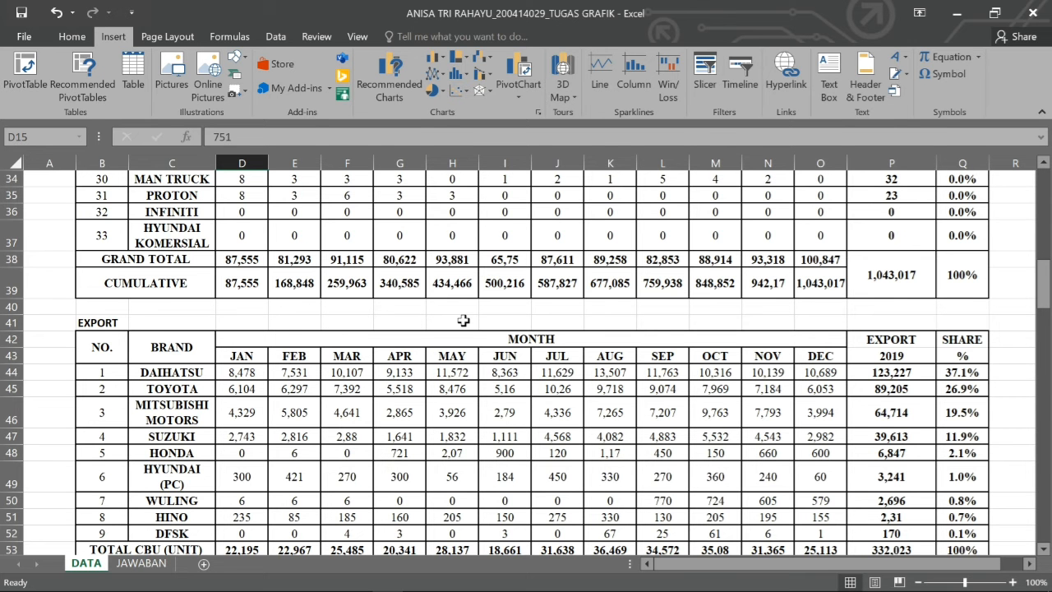
{"action": "scroll", "coordinate": [463, 321], "scroll_direction": "up", "scroll_amount": 11}
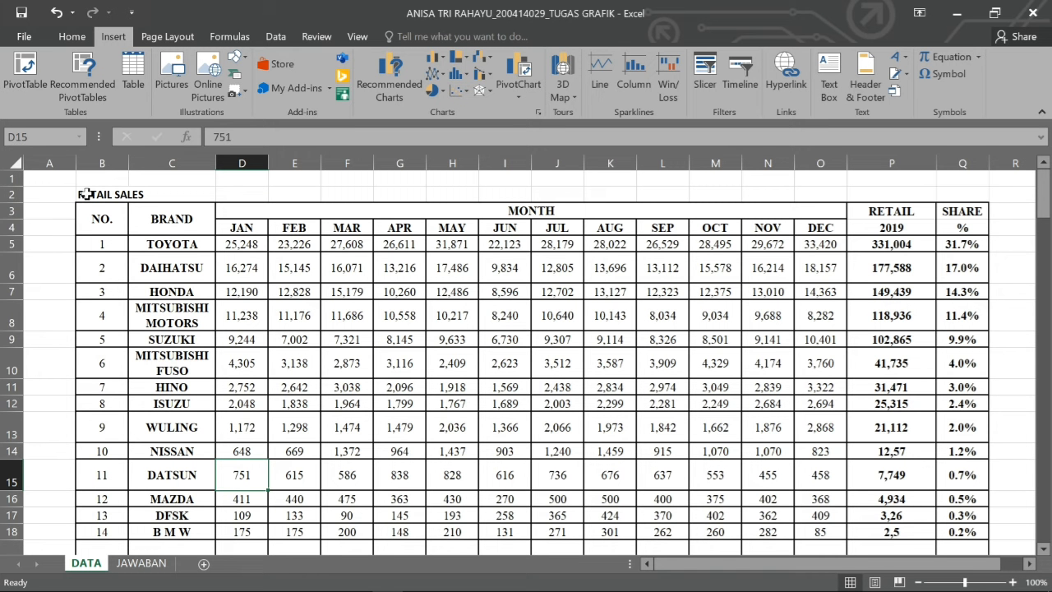
Select the retail sales rows of the top ten brands, B3:Q14, on the DATA sheet and switch to the JAWABAN sheet
{"action": "left_click_drag", "start_coordinate": [100, 214], "coordinate": [961, 444]}
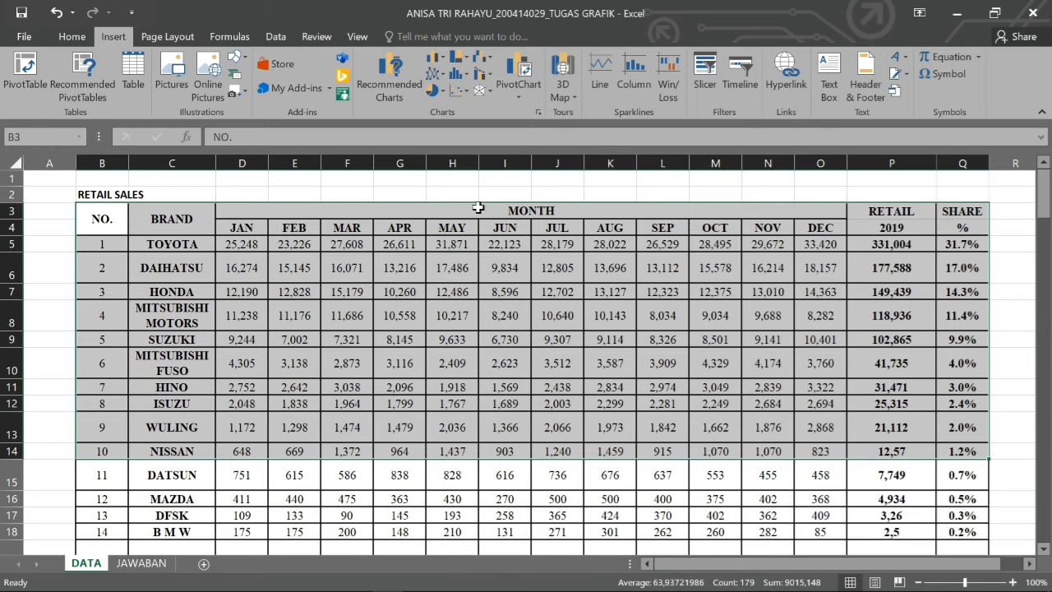
{"action": "left_click", "coordinate": [72, 38]}
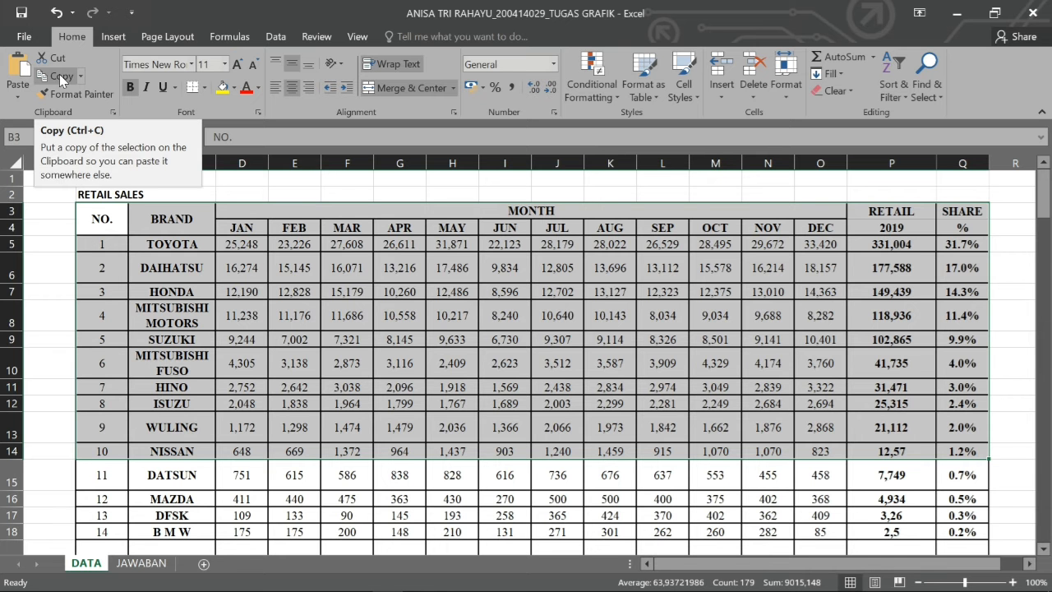
{"action": "left_click", "coordinate": [141, 563]}
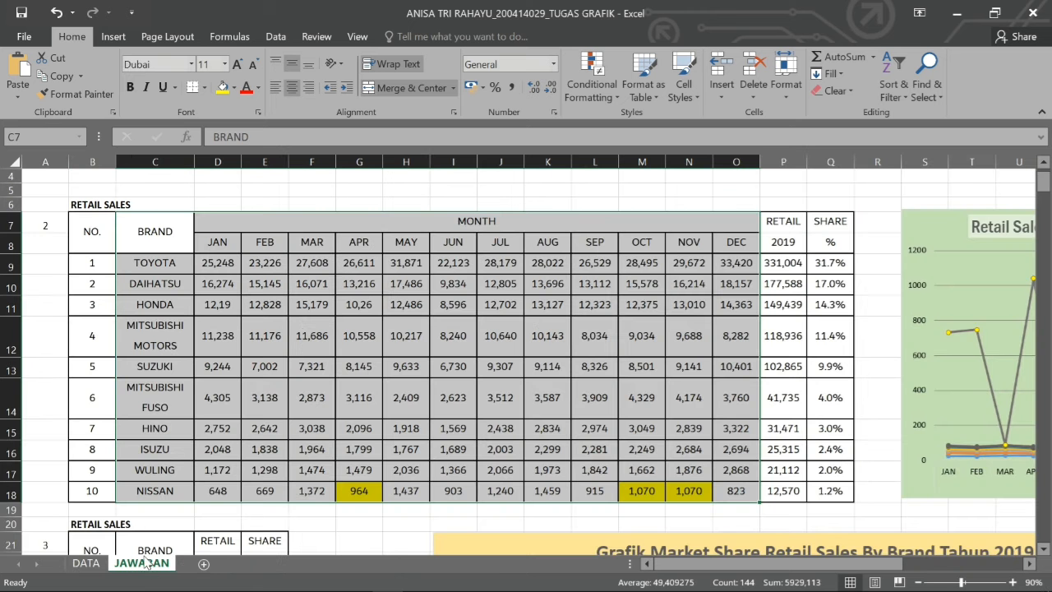
Try a stacked 2-D area chart of the brands' monthly retail sales in C7:O18, and undo its insertion
{"action": "left_click", "coordinate": [310, 490]}
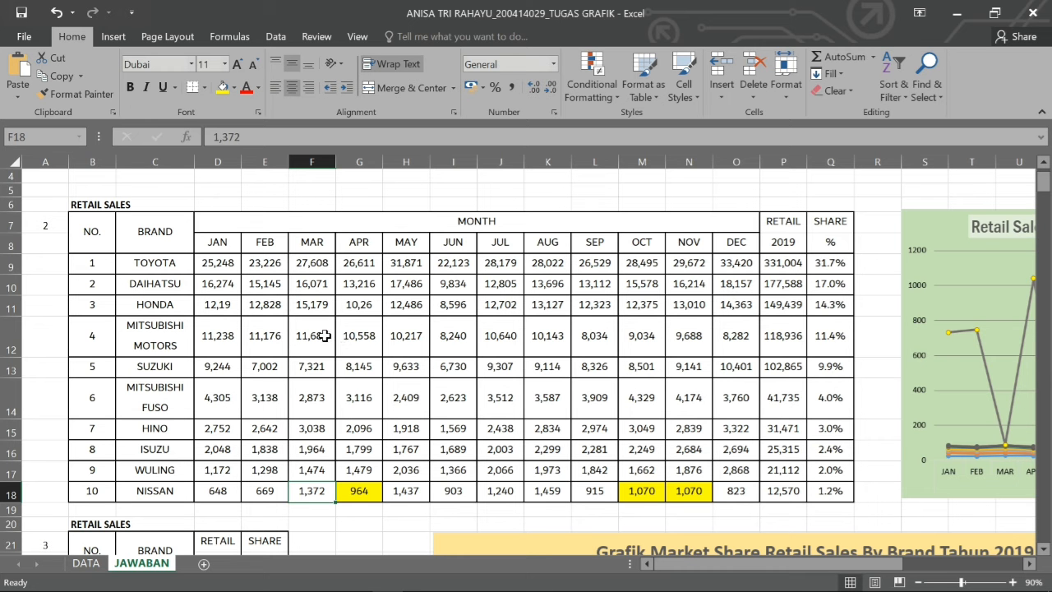
{"action": "left_click_drag", "start_coordinate": [156, 236], "coordinate": [739, 490]}
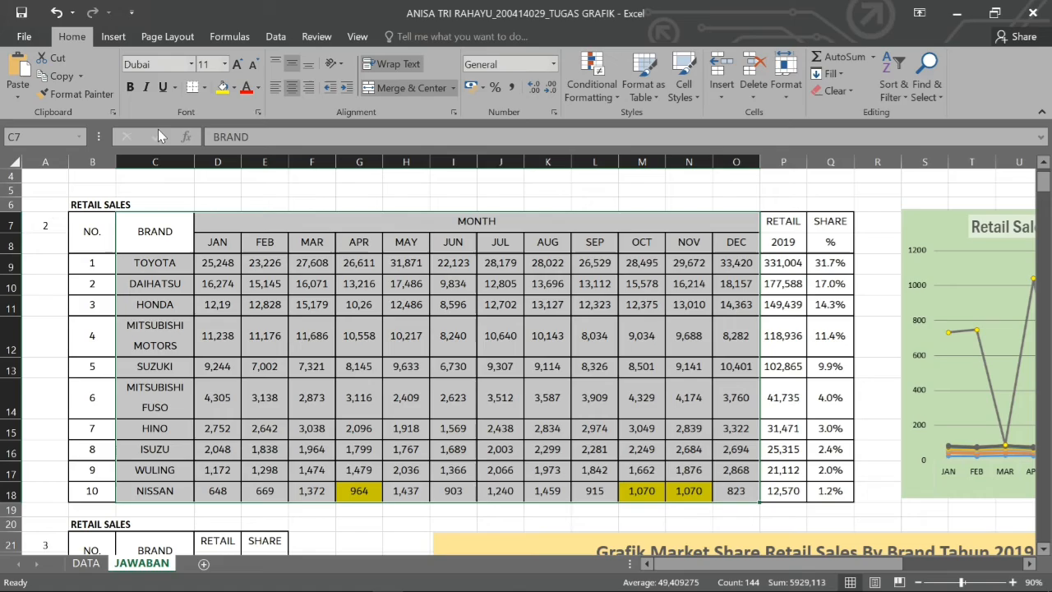
{"action": "left_click", "coordinate": [112, 37]}
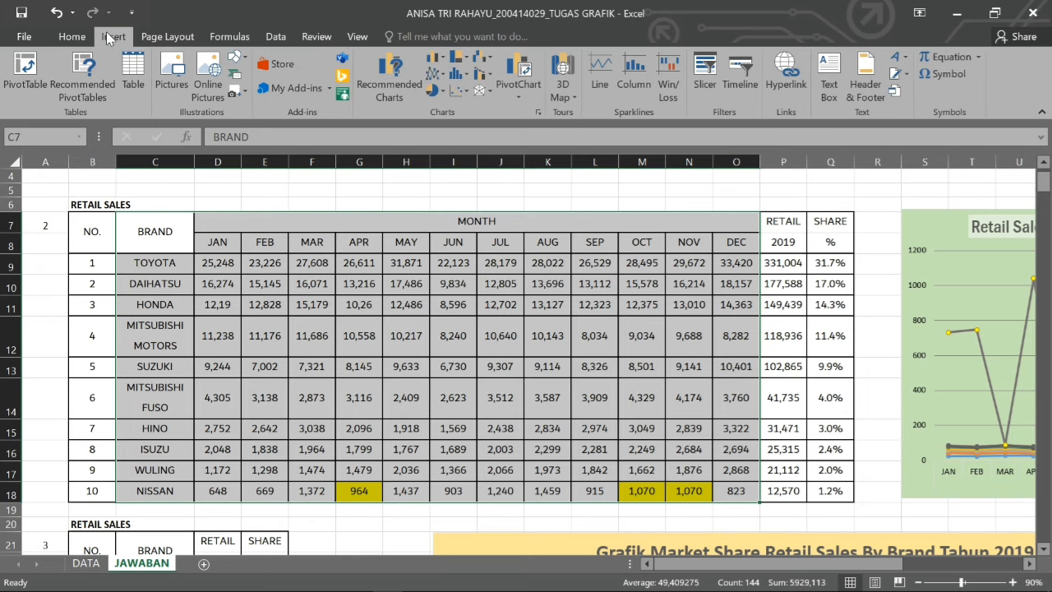
{"action": "left_click", "coordinate": [447, 73]}
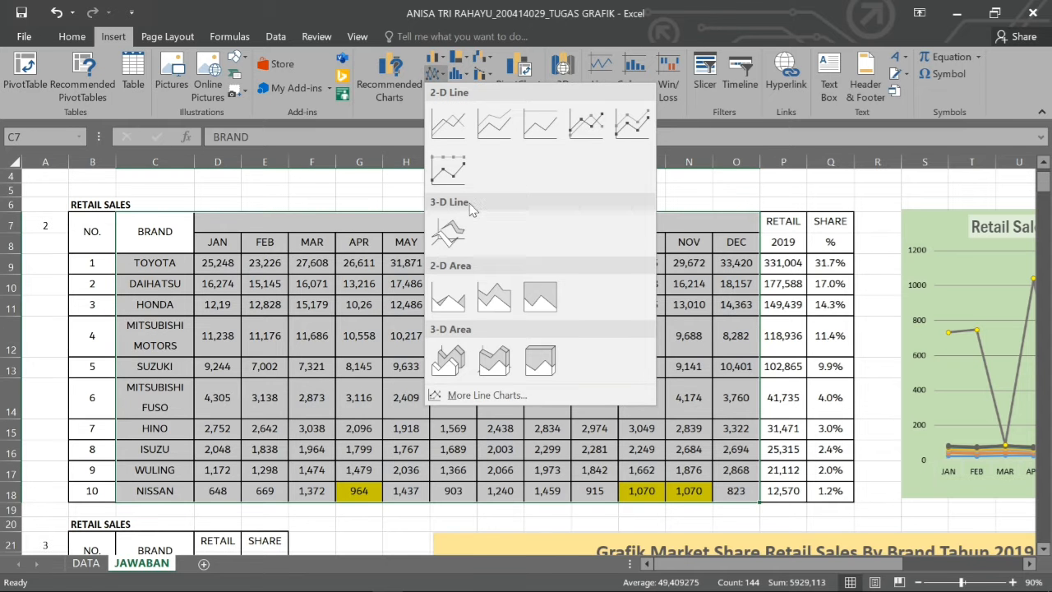
{"action": "left_click", "coordinate": [491, 304]}
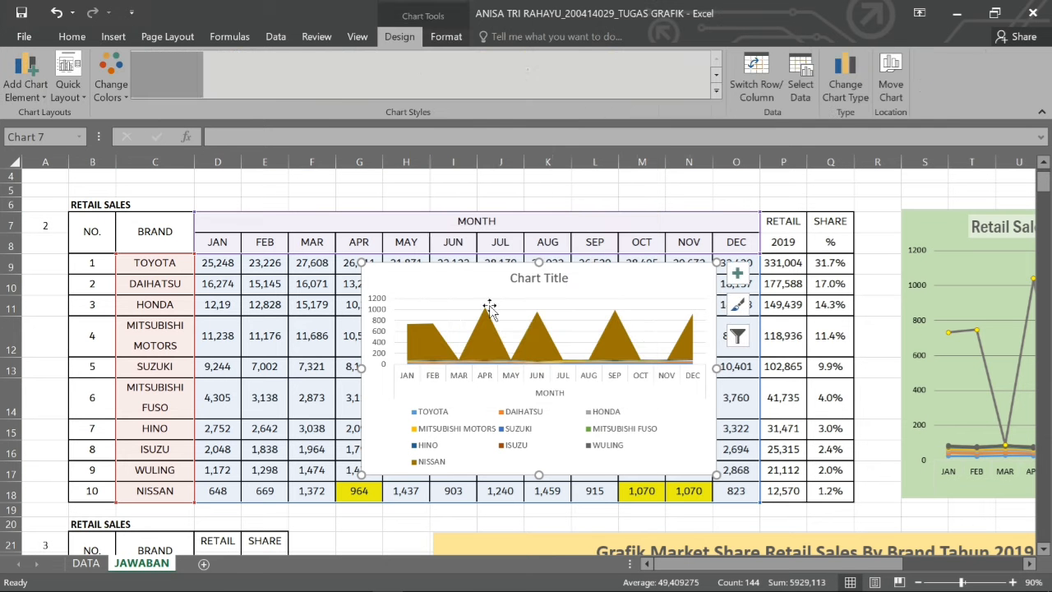
{"action": "left_click", "coordinate": [56, 12]}
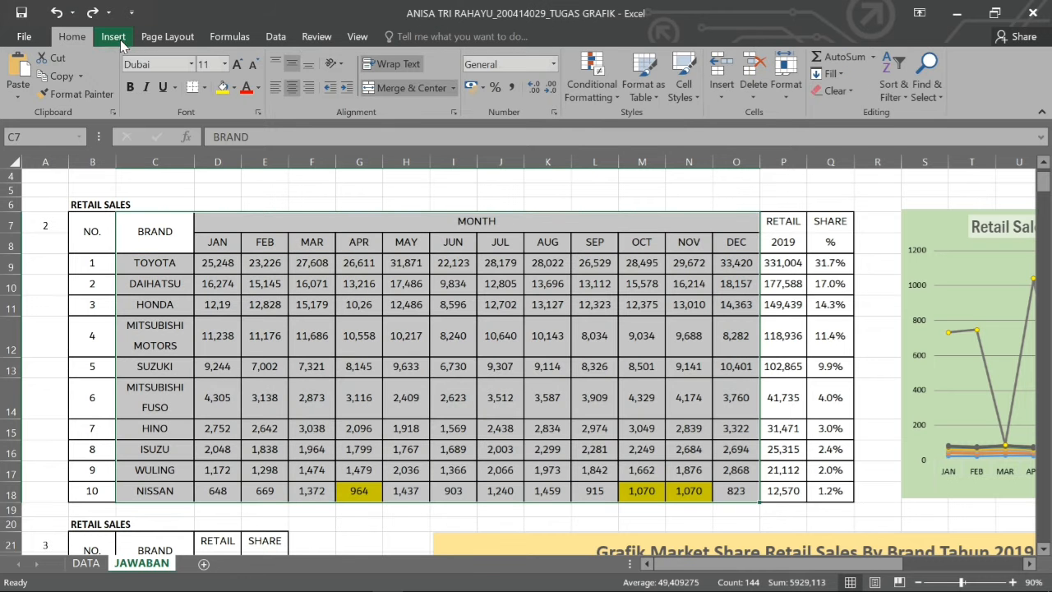
Examine the NISSAN series in the finished top-ten line chart, comparing its monthly points with the highlighted cells in row 18
{"action": "left_click_drag", "start_coordinate": [696, 565], "coordinate": [793, 565]}
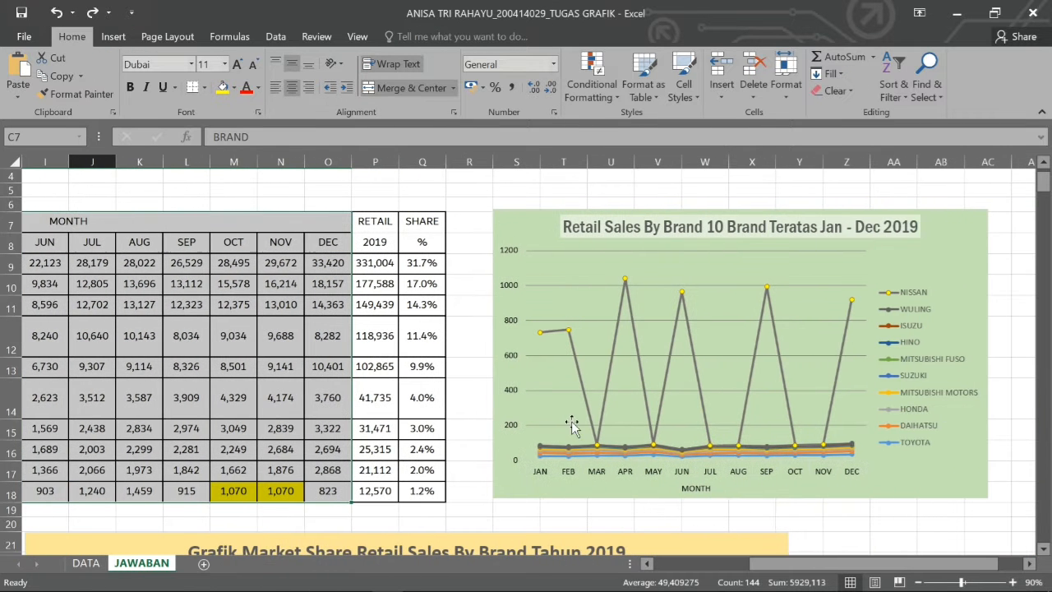
{"action": "left_click", "coordinate": [463, 350]}
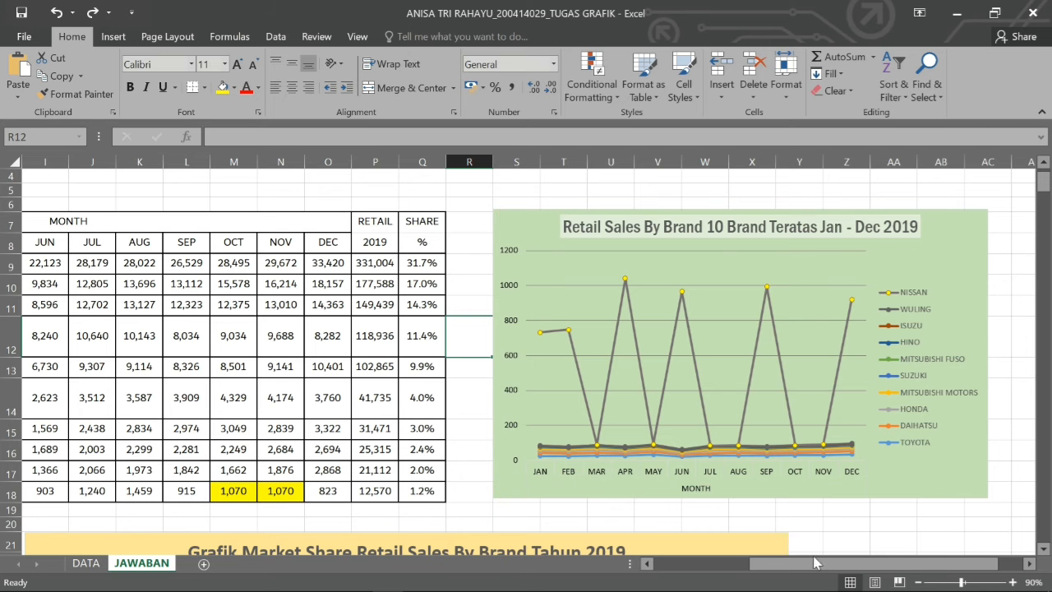
{"action": "mouse_move", "coordinate": [808, 567]}
{"action": "left_mouse_down"}
{"action": "mouse_move", "coordinate": [707, 567]}
{"action": "mouse_move", "coordinate": [802, 567]}
{"action": "mouse_move", "coordinate": [801, 552]}
{"action": "left_mouse_up"}
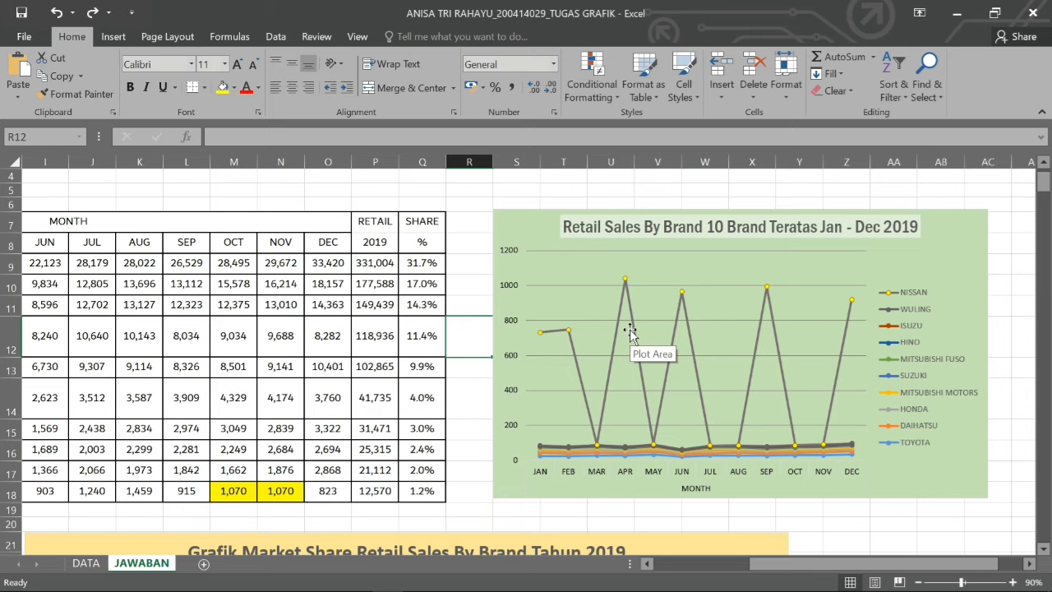
{"action": "left_click", "coordinate": [625, 278]}
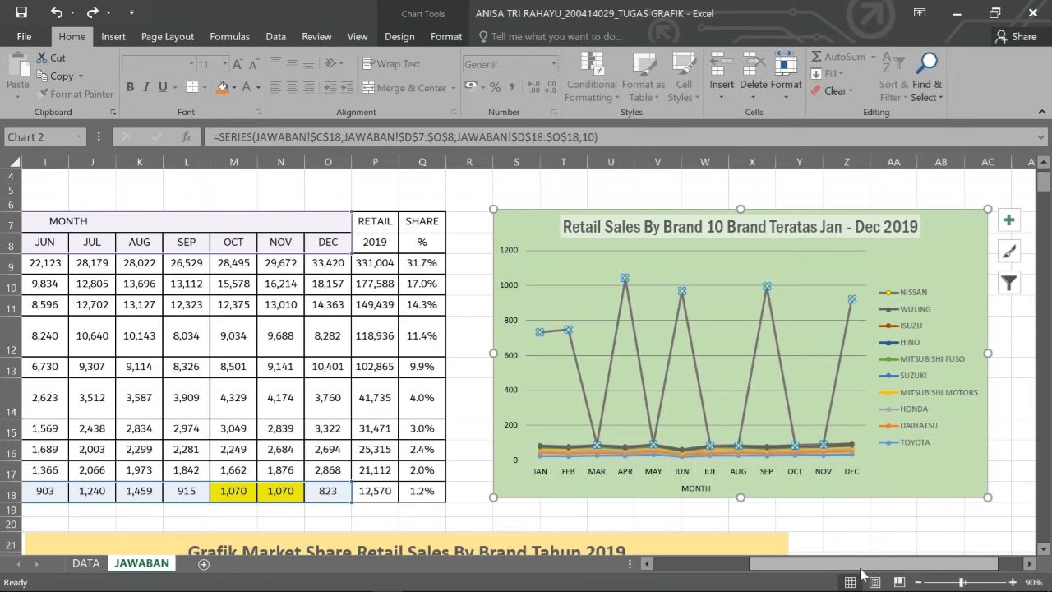
{"action": "left_click_drag", "start_coordinate": [856, 569], "coordinate": [787, 564]}
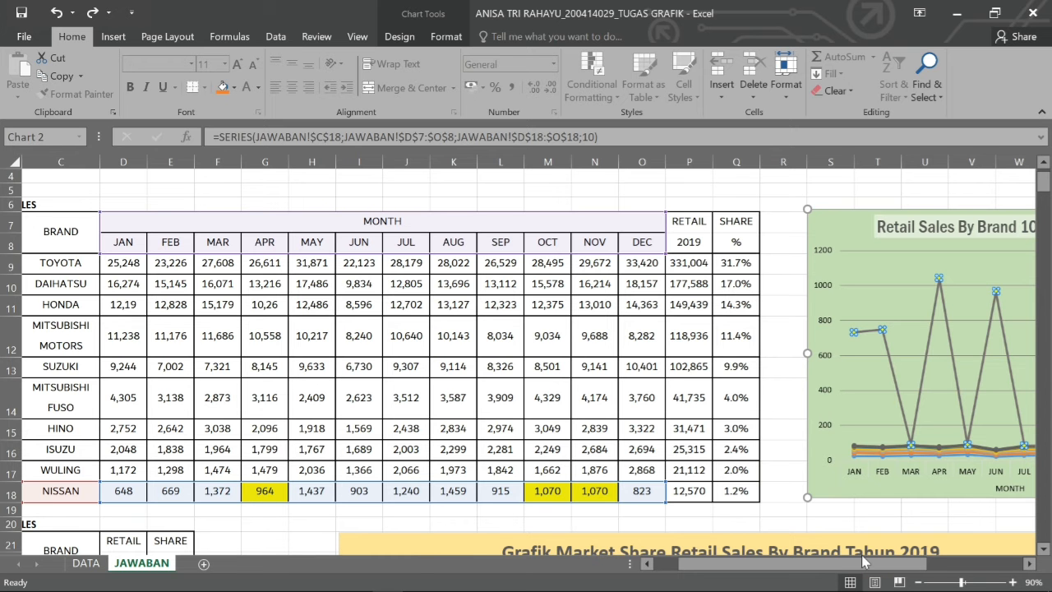
{"action": "left_click_drag", "start_coordinate": [865, 561], "coordinate": [920, 564]}
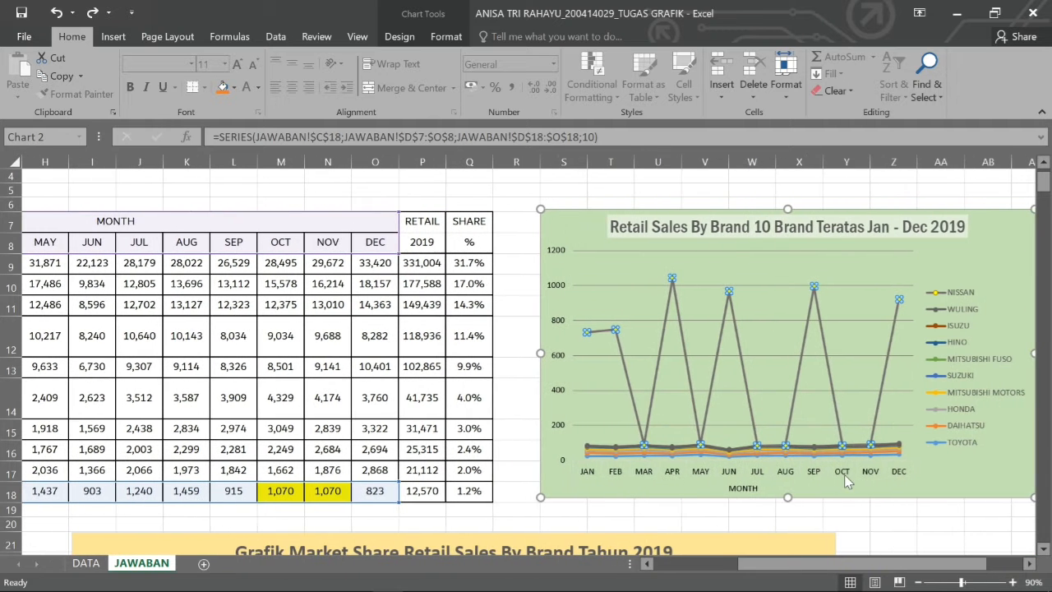
{"action": "left_click", "coordinate": [870, 445]}
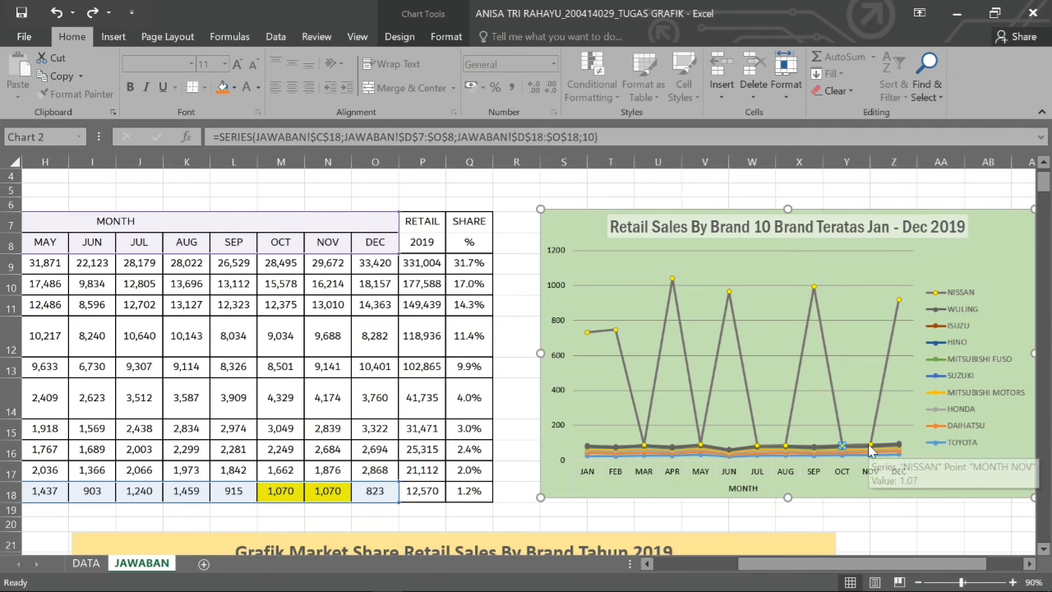
{"action": "left_click_drag", "start_coordinate": [838, 567], "coordinate": [768, 565]}
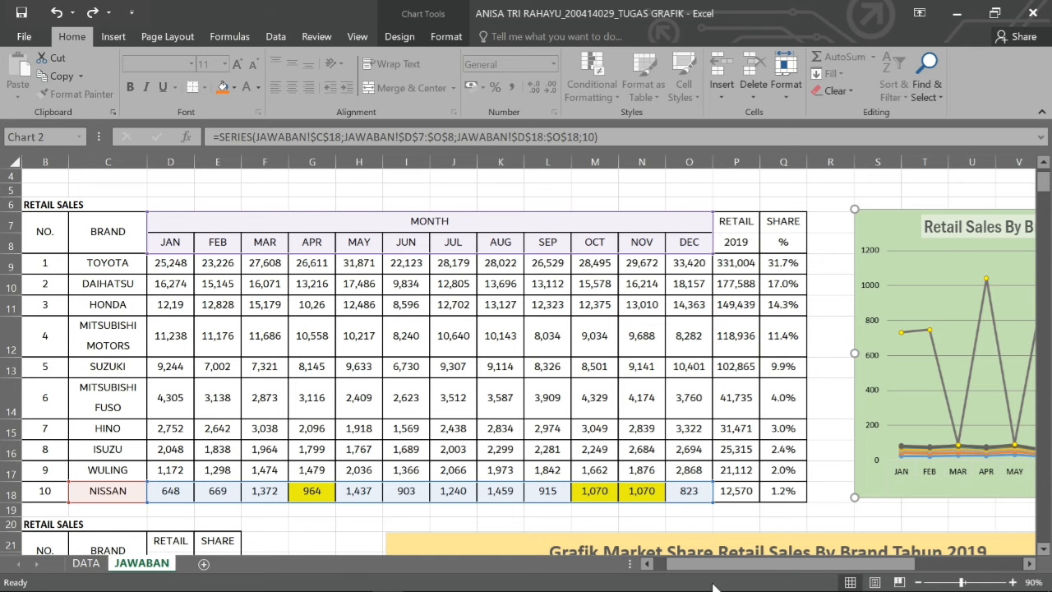
{"action": "left_click", "coordinate": [860, 522]}
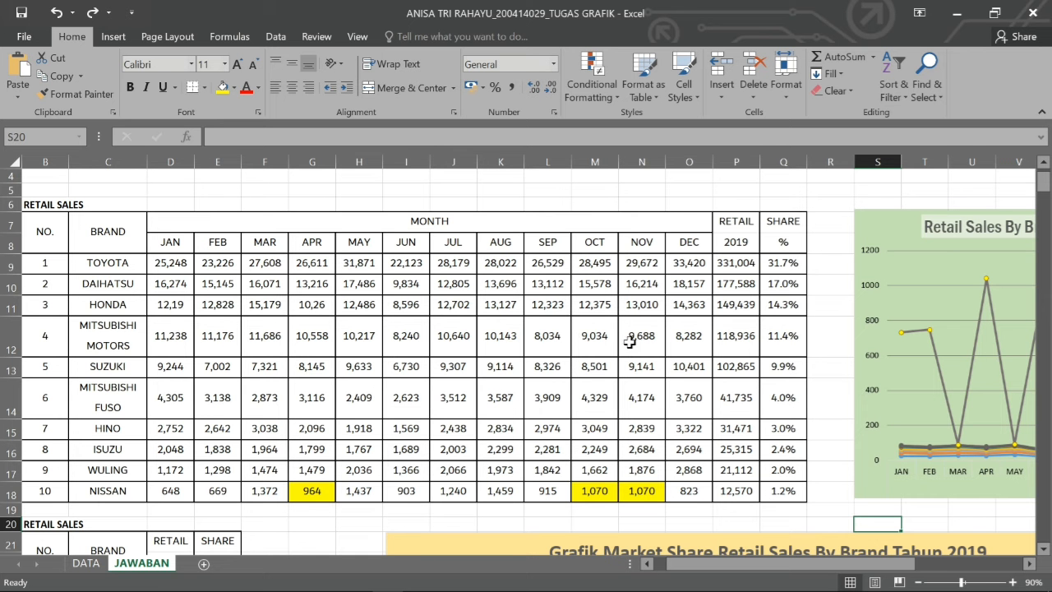
{"action": "left_click", "coordinate": [172, 262]}
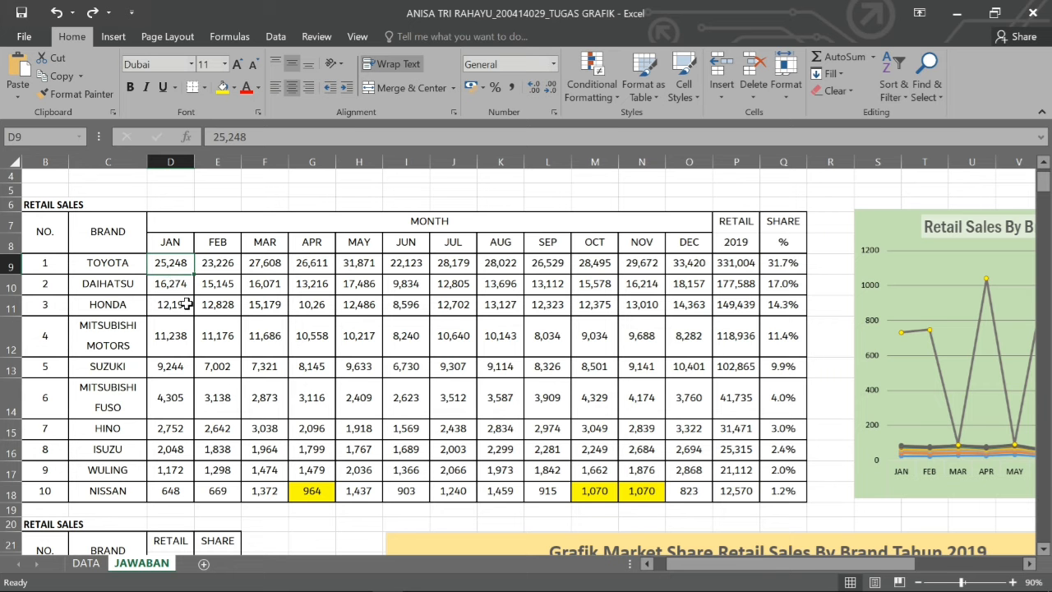
{"action": "left_click", "coordinate": [312, 340]}
{"action": "left_click", "coordinate": [122, 262]}
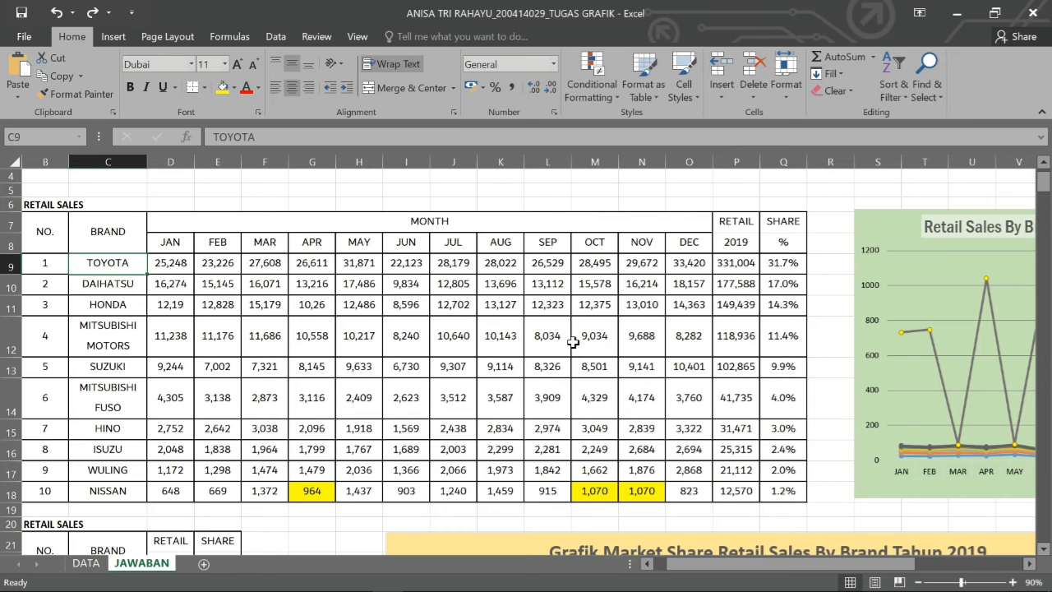
{"action": "left_click", "coordinate": [454, 371]}
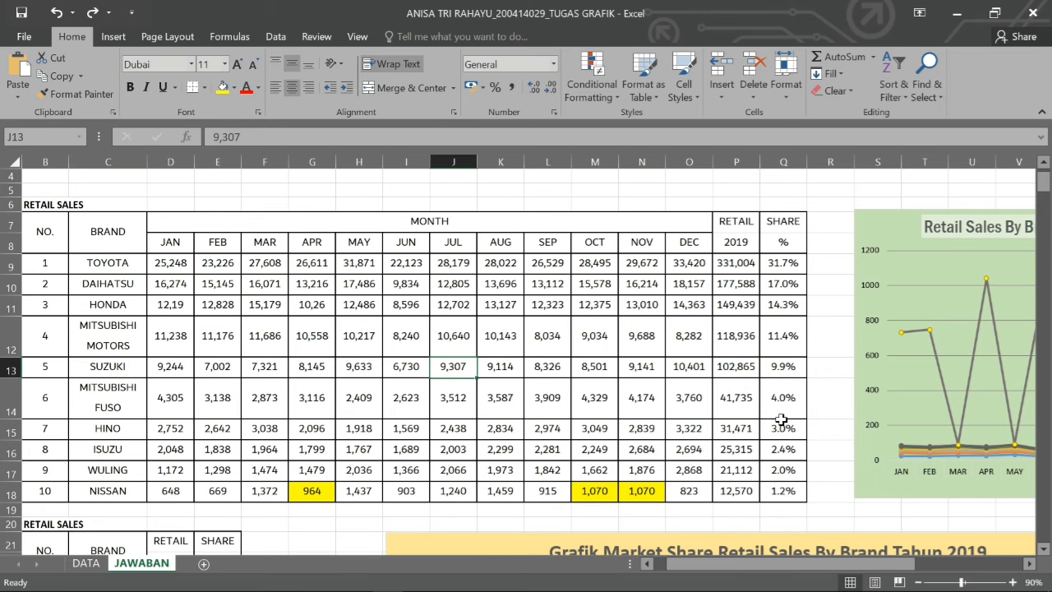
{"action": "left_click_drag", "start_coordinate": [743, 564], "coordinate": [727, 564]}
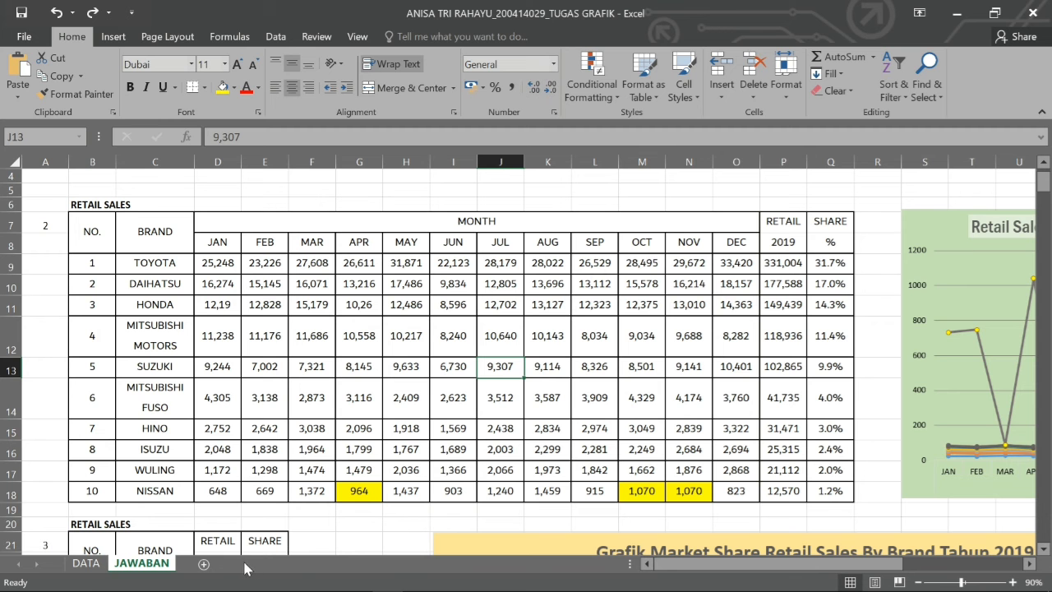
On the DATA sheet, select the full retail sales table, B3:Q39, including its 2019 retail and share columns
{"action": "left_click", "coordinate": [87, 567]}
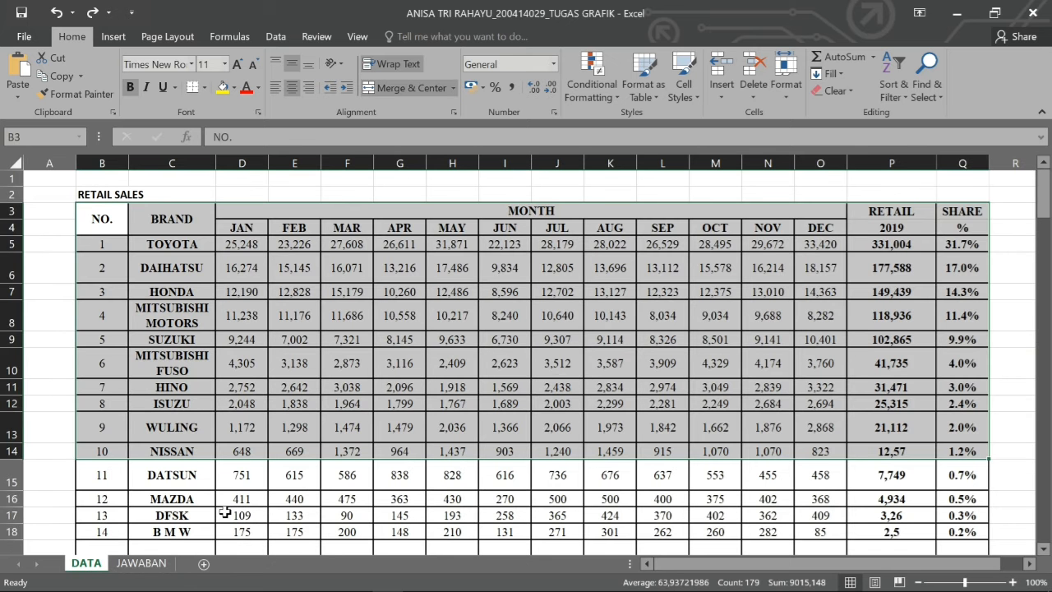
{"action": "left_click", "coordinate": [247, 483]}
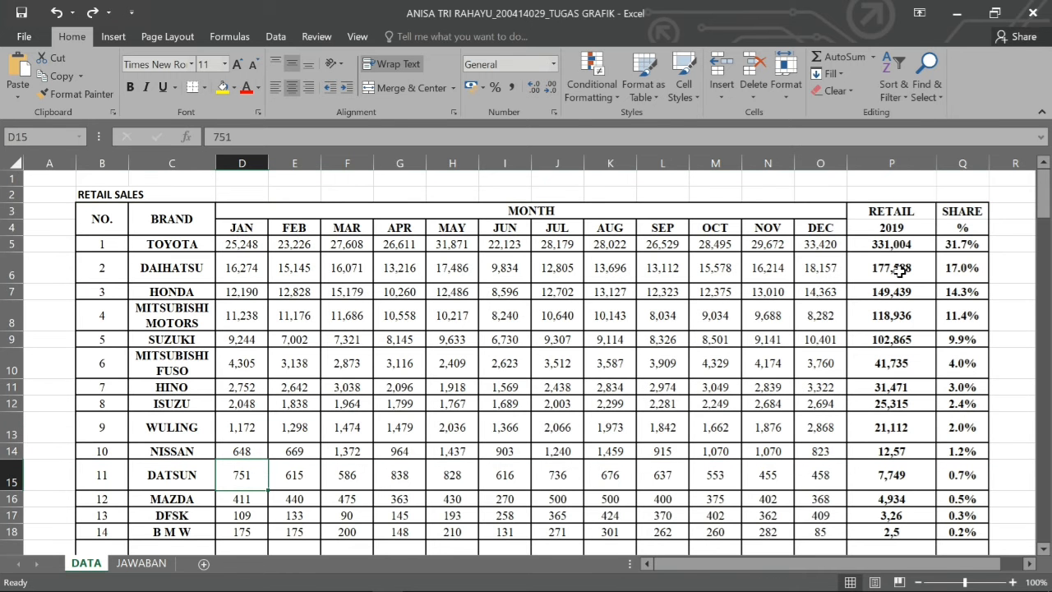
{"action": "left_click", "coordinate": [903, 211]}
{"action": "left_click_drag", "start_coordinate": [904, 211], "coordinate": [895, 227]}
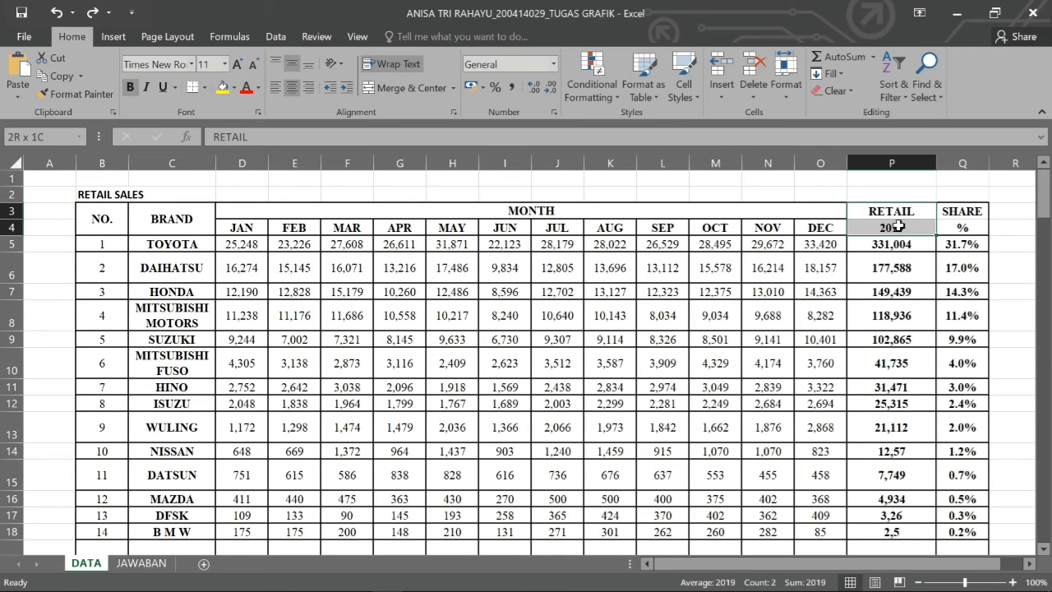
{"action": "left_click_drag", "start_coordinate": [95, 212], "coordinate": [942, 463]}
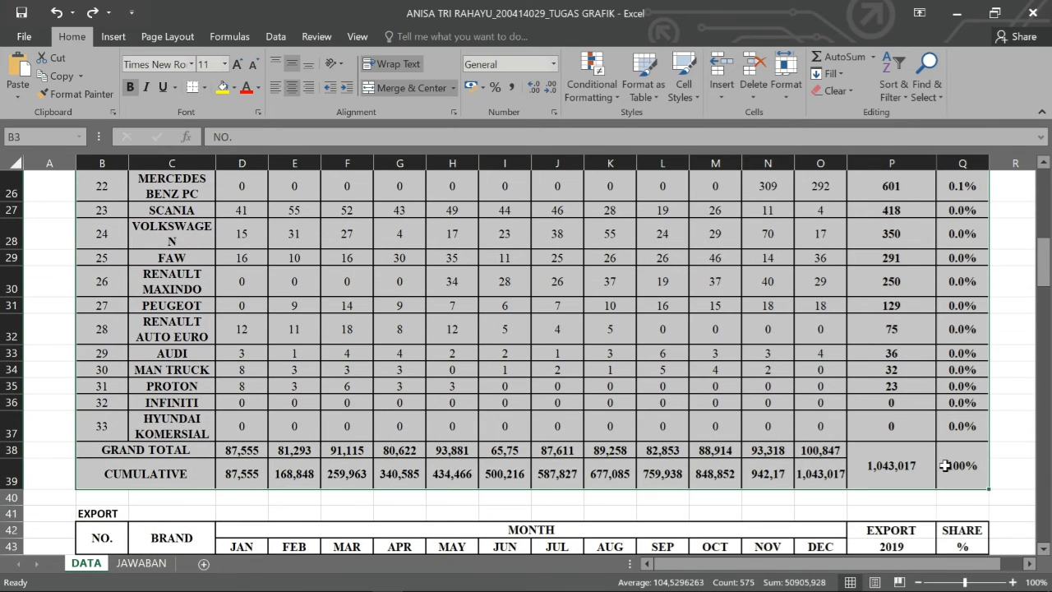
On the JAWABAN sheet, examine the RETAIL SALES table of 2019 retail and share beside its market share pie chart
{"action": "left_click", "coordinate": [167, 565]}
{"action": "scroll", "coordinate": [322, 454], "scroll_direction": "down", "scroll_amount": 5}
{"action": "scroll", "coordinate": [325, 458], "scroll_direction": "down", "scroll_amount": 1}
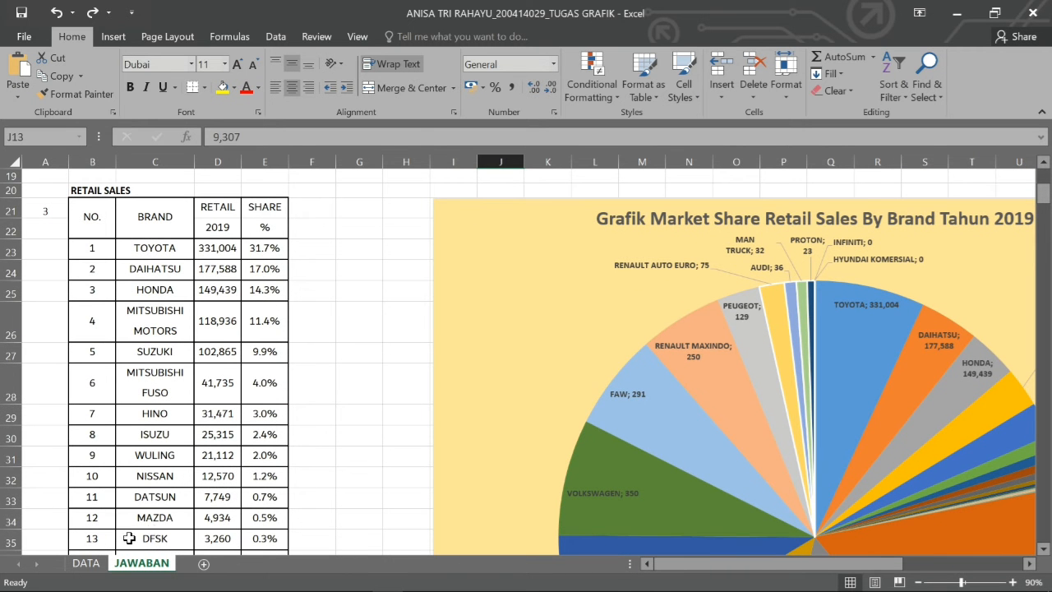
{"action": "scroll", "coordinate": [258, 465], "scroll_direction": "down", "scroll_amount": 1}
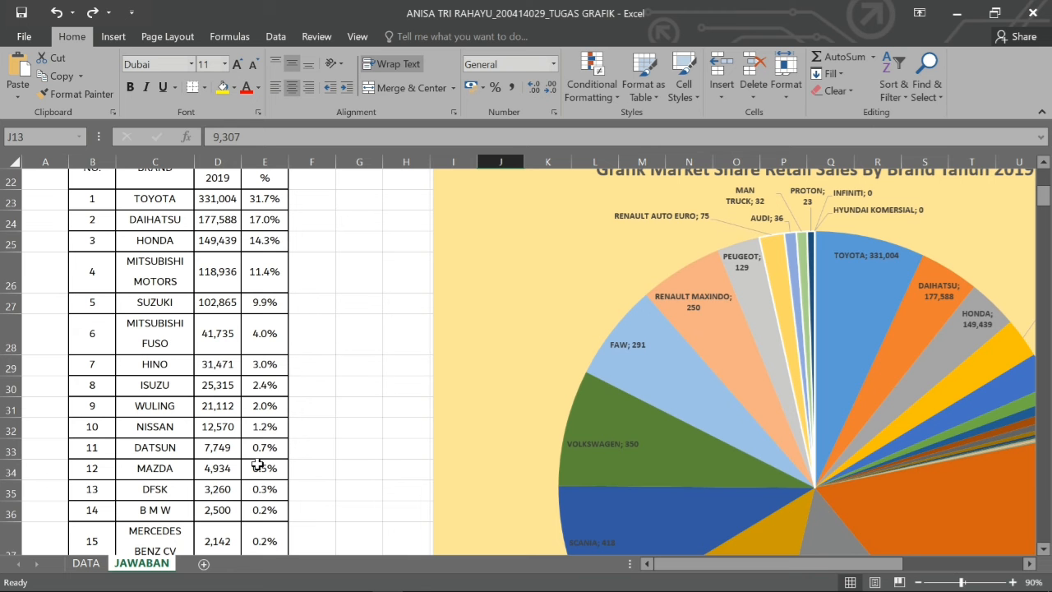
{"action": "mouse_move", "coordinate": [137, 585]}
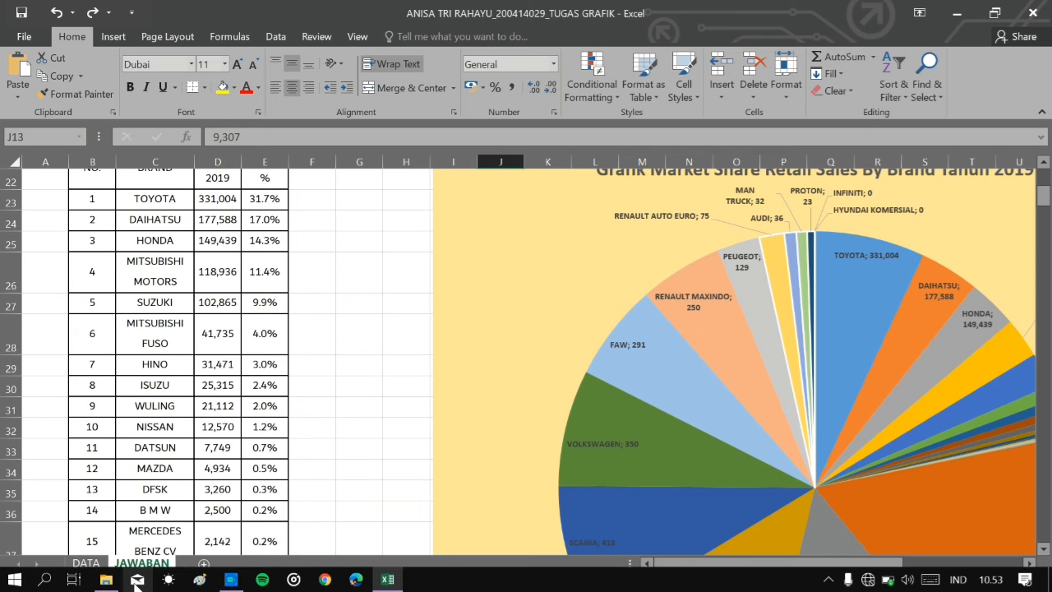
{"action": "left_click", "coordinate": [226, 581]}
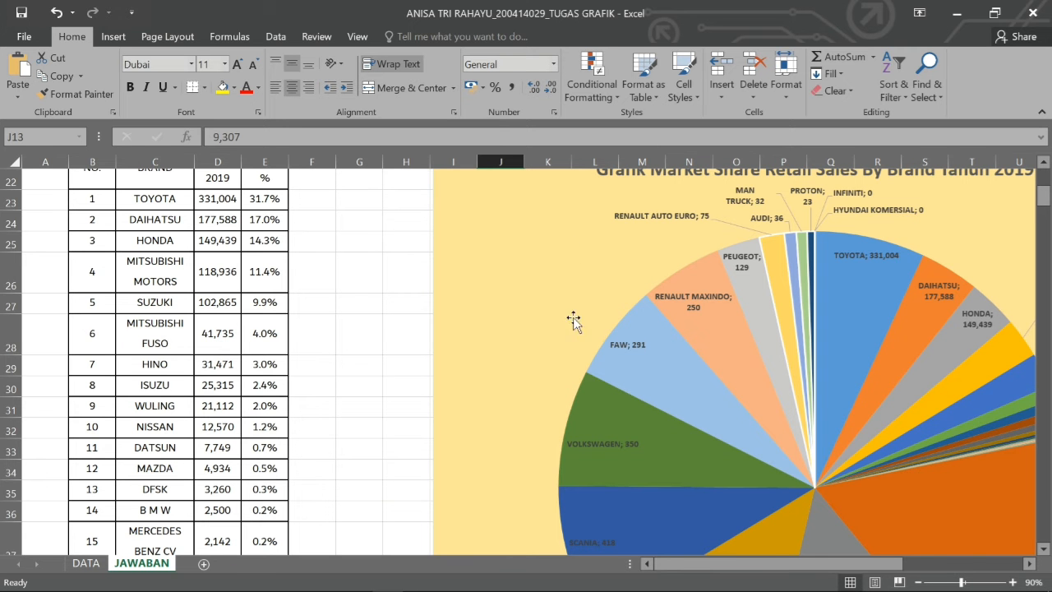
{"action": "scroll", "coordinate": [349, 323], "scroll_direction": "up", "scroll_amount": 2}
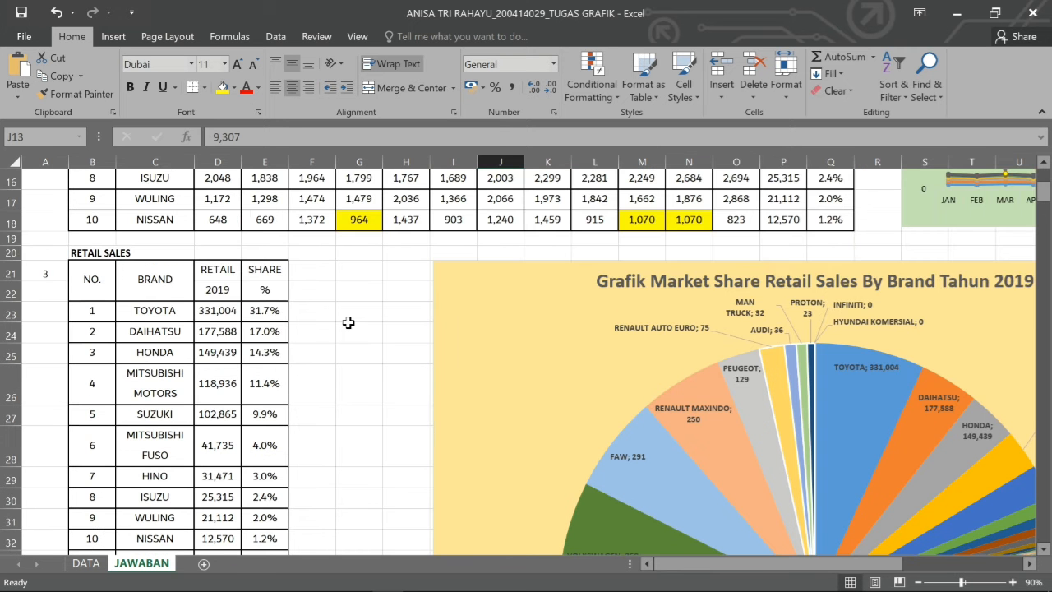
Try a 2-D pie chart of the brands and their 2019 retail sales in C21:D55, and delete it
{"action": "left_click_drag", "start_coordinate": [158, 281], "coordinate": [230, 439]}
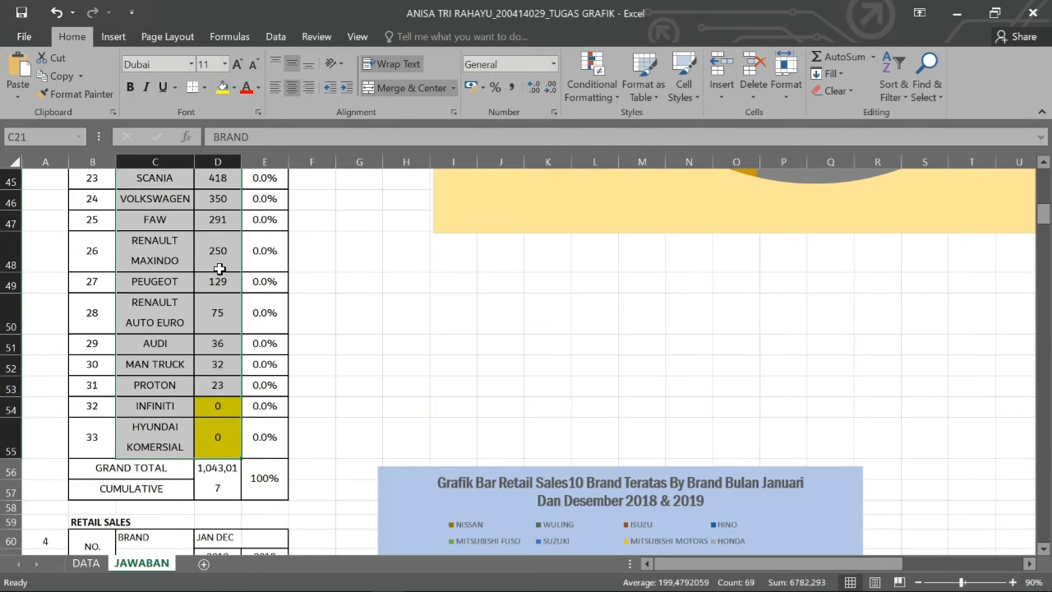
{"action": "left_click", "coordinate": [113, 38]}
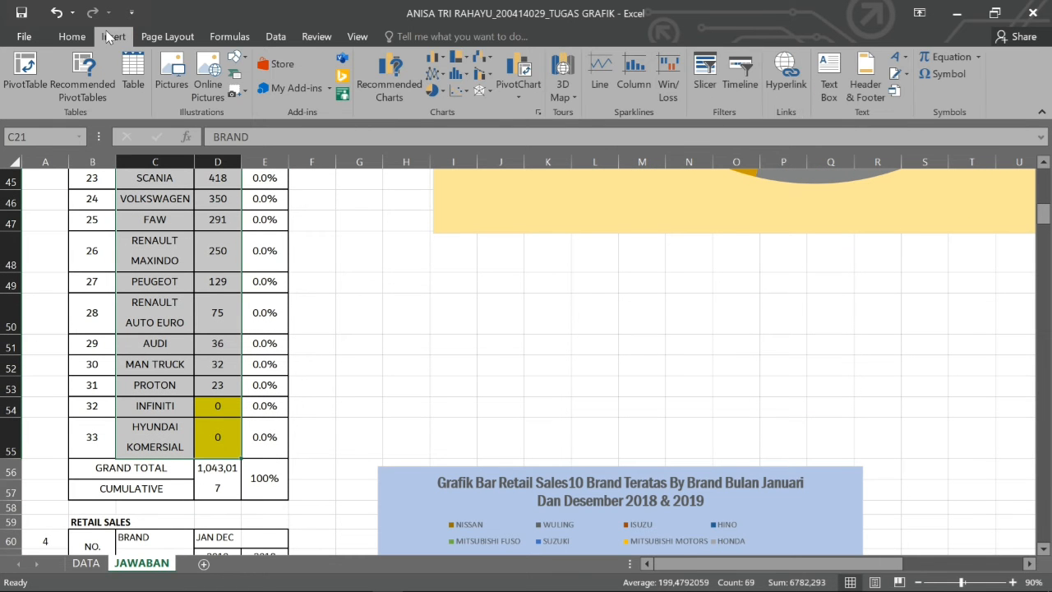
{"action": "left_click", "coordinate": [441, 88]}
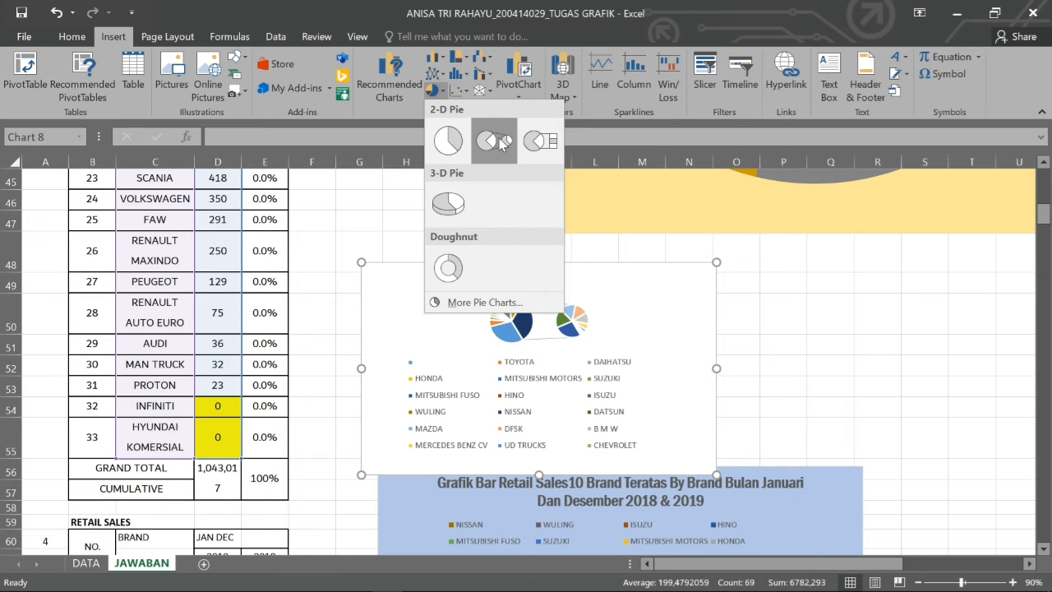
{"action": "left_click", "coordinate": [449, 140]}
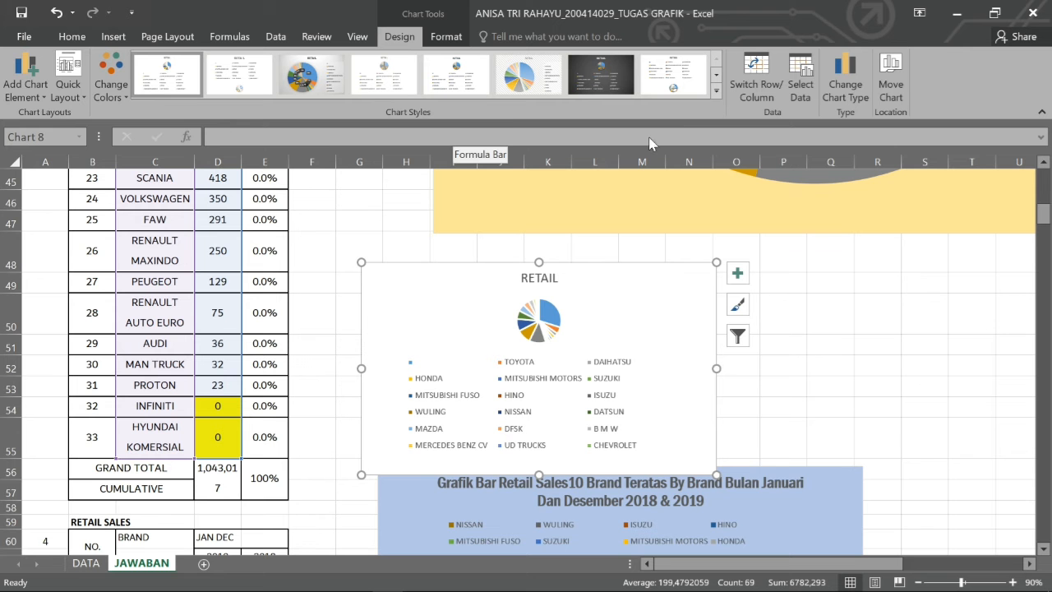
{"action": "left_click", "coordinate": [69, 92]}
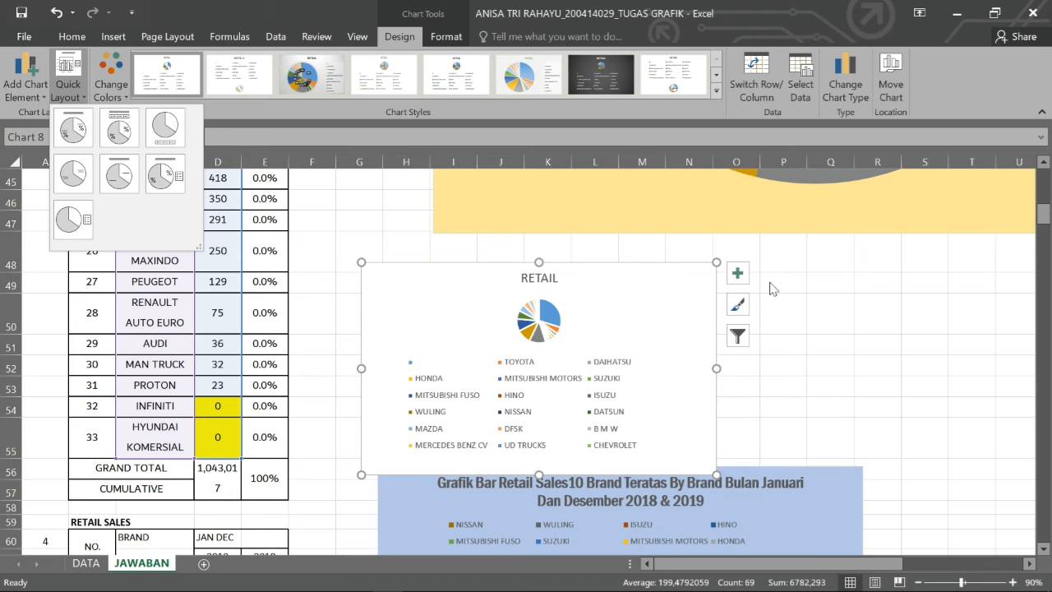
{"action": "key", "text": "Escape"}
{"action": "key", "text": "Delete"}
Compare the finished market share pie chart's labels with the 2019 retail values, down to the highlighted cells in D54:D55
{"action": "scroll", "coordinate": [774, 287], "scroll_direction": "up", "scroll_amount": 5}
{"action": "scroll", "coordinate": [774, 288], "scroll_direction": "up", "scroll_amount": 2}
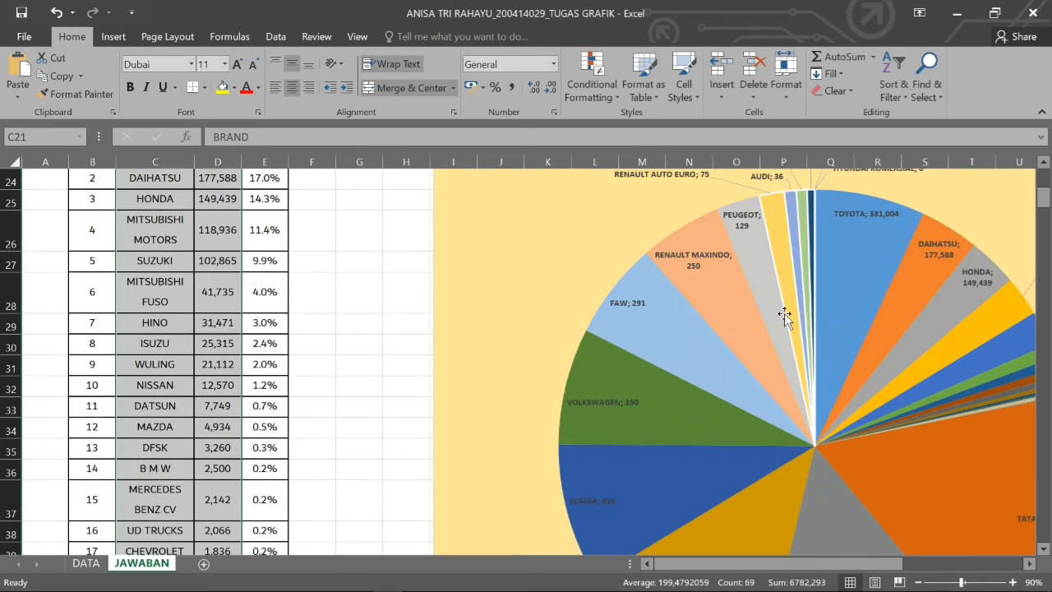
{"action": "left_click", "coordinate": [917, 583]}
{"action": "left_click", "coordinate": [918, 583]}
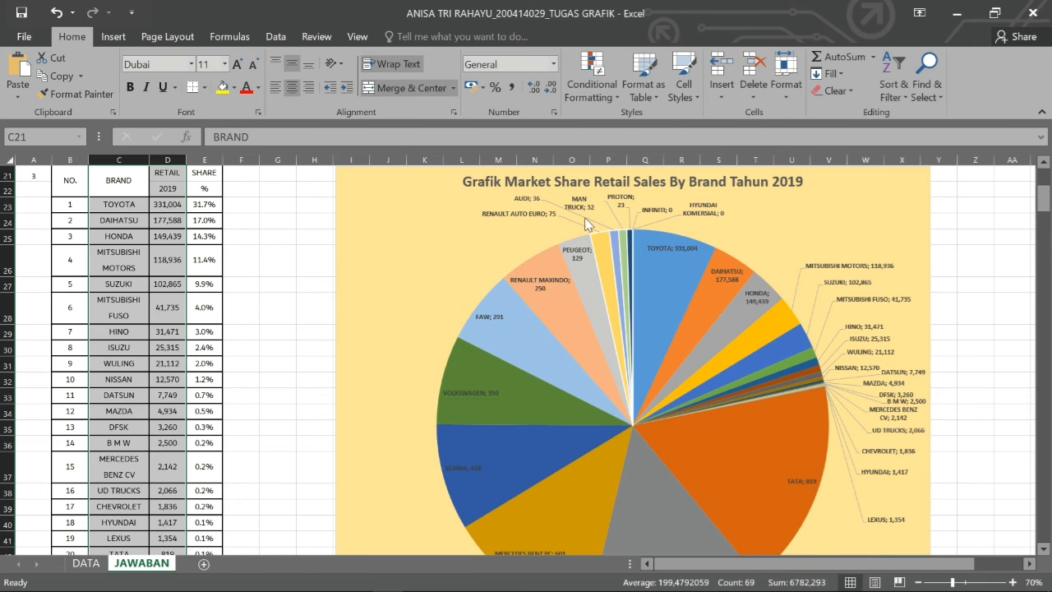
{"action": "scroll", "coordinate": [336, 270], "scroll_direction": "down", "scroll_amount": 7}
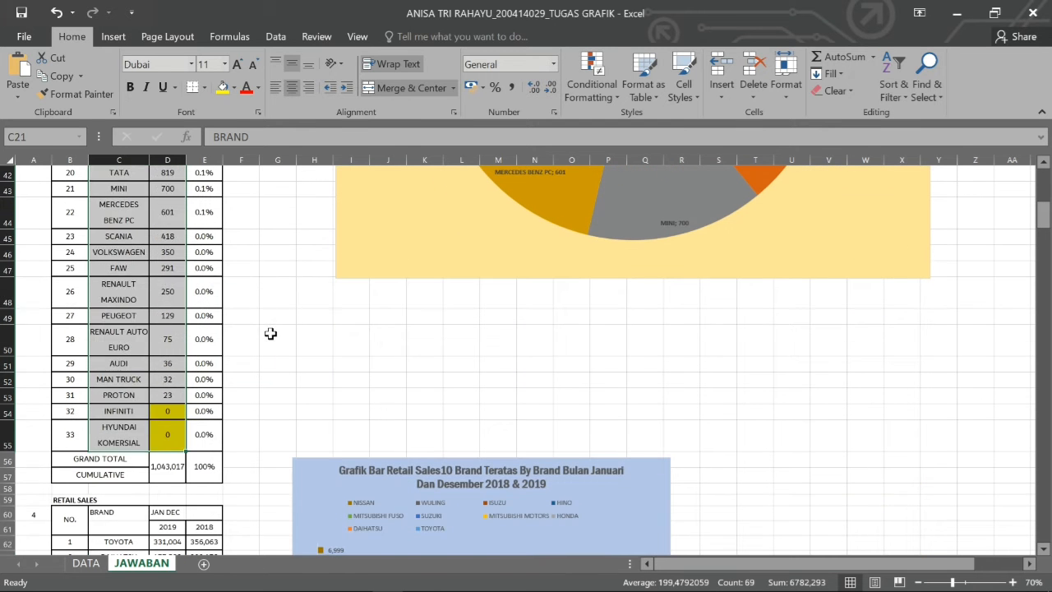
{"action": "left_click", "coordinate": [271, 335]}
{"action": "left_click", "coordinate": [169, 432]}
{"action": "scroll", "coordinate": [350, 394], "scroll_direction": "up", "scroll_amount": 3}
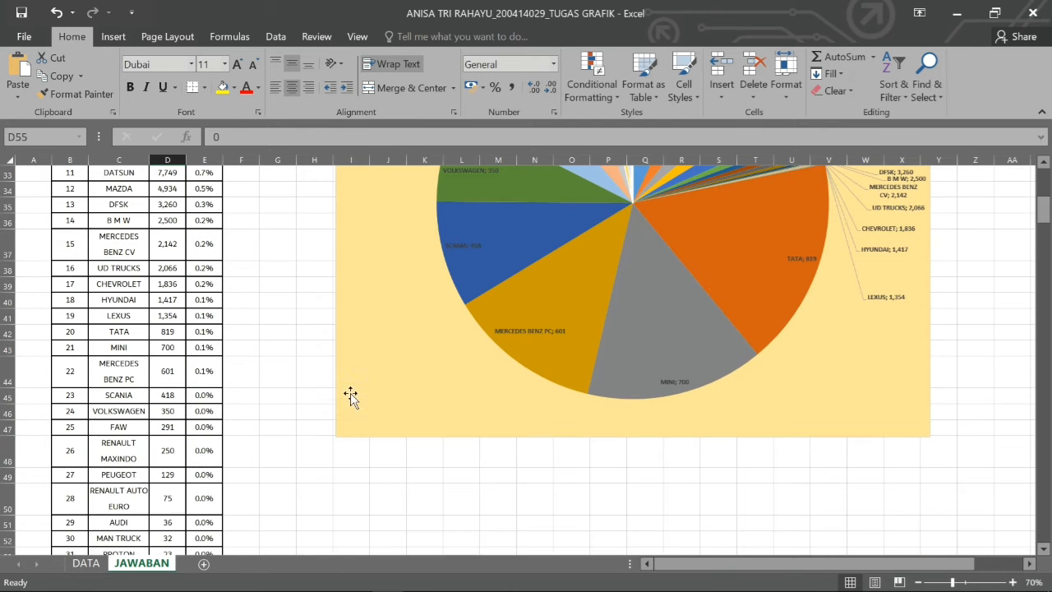
Inspect the MERCEDES BENZ PC, MINI and TATA slices of the market share pie chart, and deselect the chart
{"action": "mouse_move", "coordinate": [561, 286]}
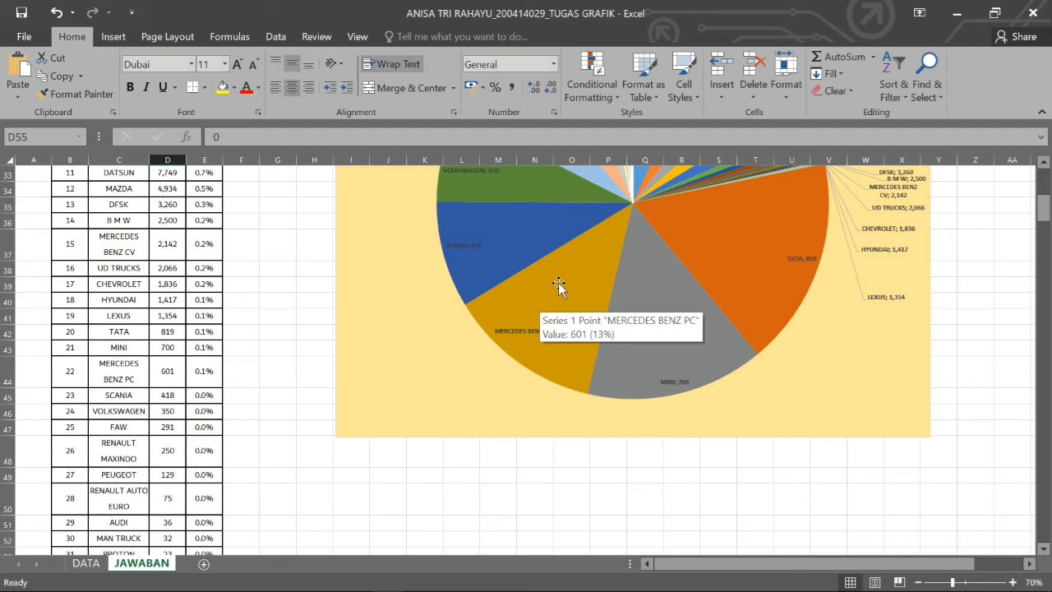
{"action": "left_click", "coordinate": [804, 282]}
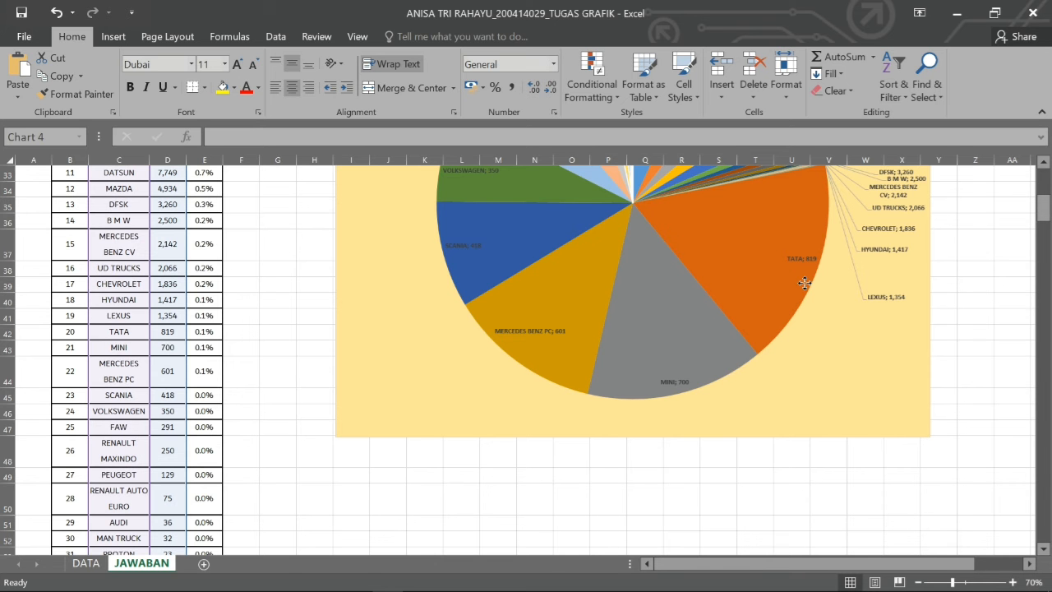
{"action": "left_click", "coordinate": [804, 283]}
{"action": "scroll", "coordinate": [633, 289], "scroll_direction": "up", "scroll_amount": 5}
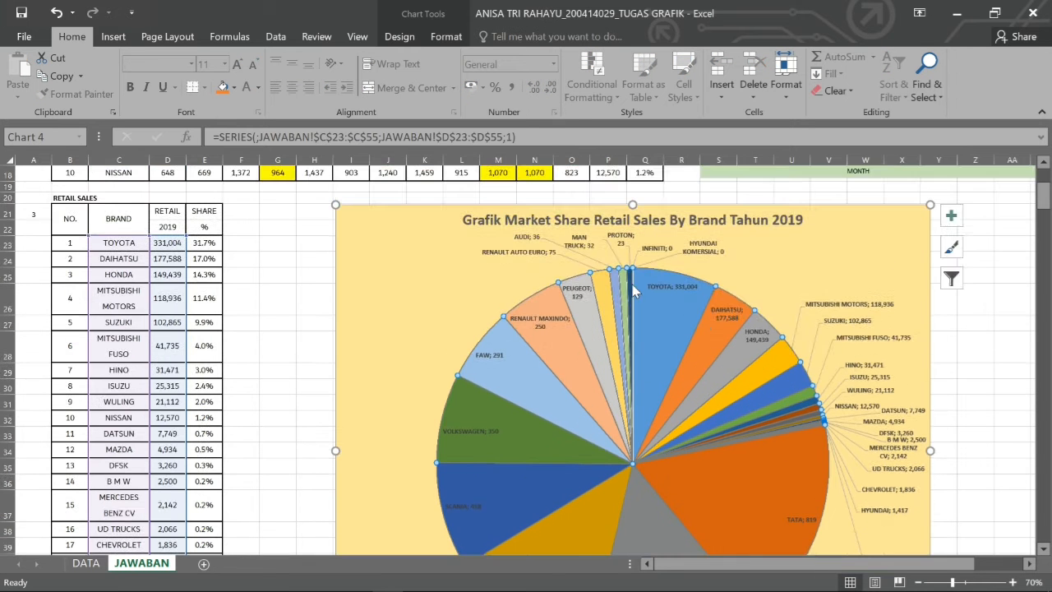
{"action": "scroll", "coordinate": [633, 289], "scroll_direction": "down", "scroll_amount": 6}
{"action": "mouse_move", "coordinate": [632, 289]}
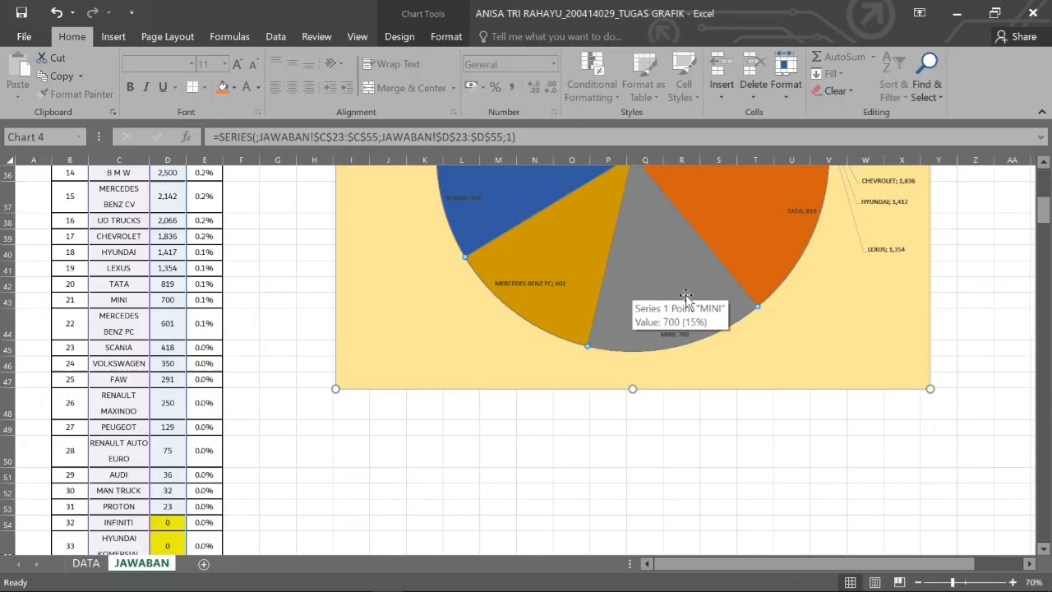
{"action": "scroll", "coordinate": [661, 290], "scroll_direction": "up", "scroll_amount": 1}
{"action": "mouse_move", "coordinate": [789, 279]}
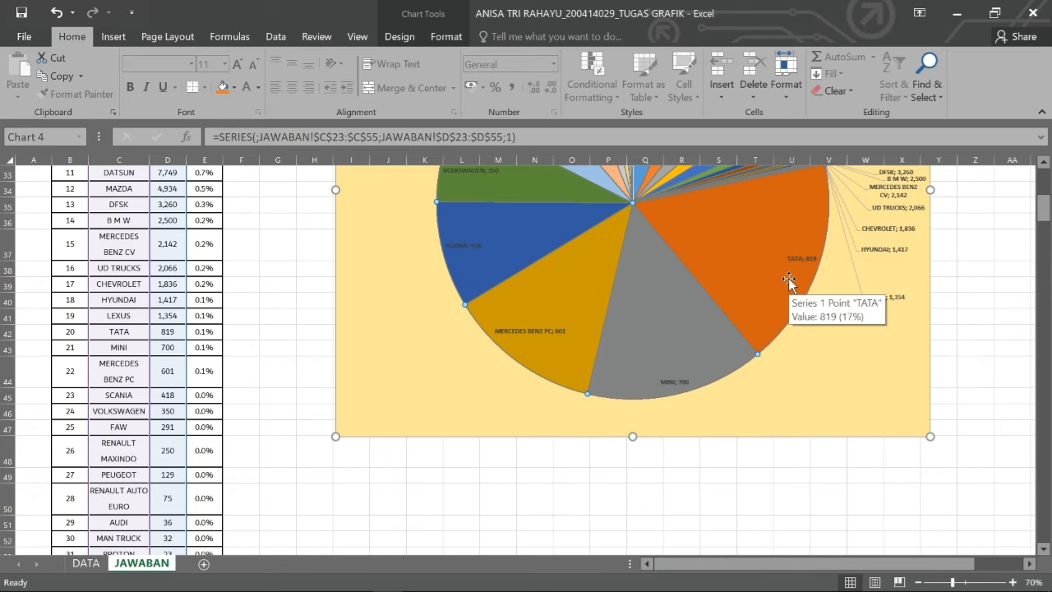
{"action": "scroll", "coordinate": [789, 279], "scroll_direction": "down", "scroll_amount": 3}
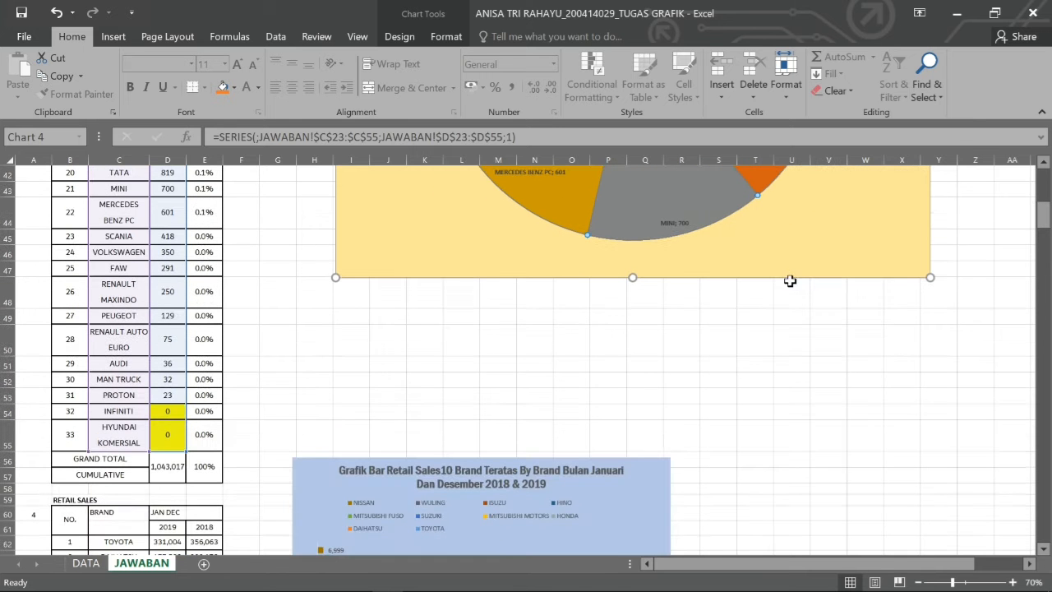
{"action": "left_click", "coordinate": [766, 320]}
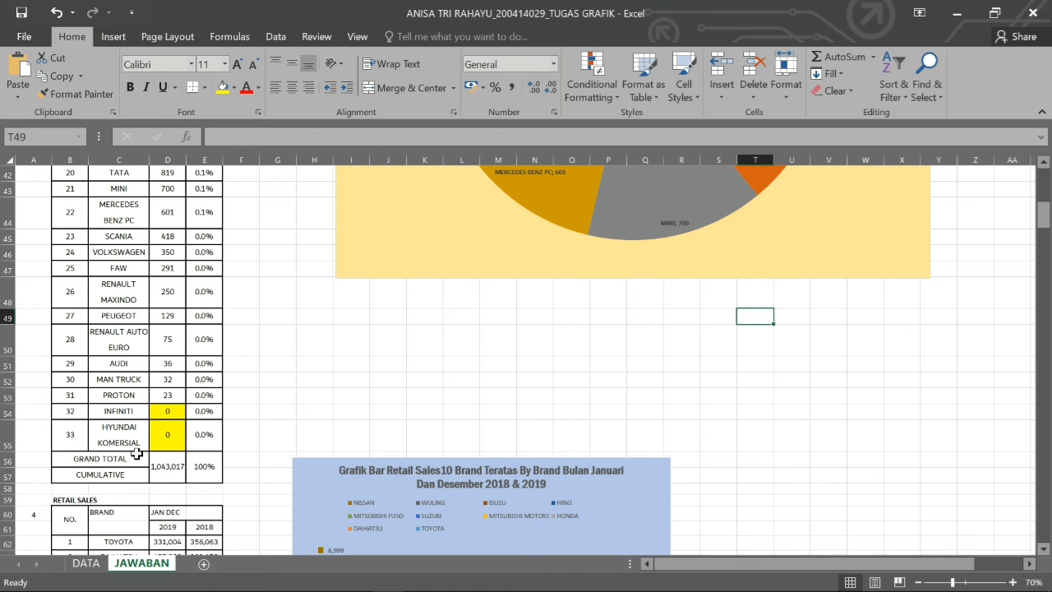
On the DATA sheet, select the top ten brands of the 2018–2019 retail sales comparison table, B101:Q112
{"action": "left_click", "coordinate": [80, 563]}
{"action": "scroll", "coordinate": [335, 415], "scroll_direction": "down", "scroll_amount": 10}
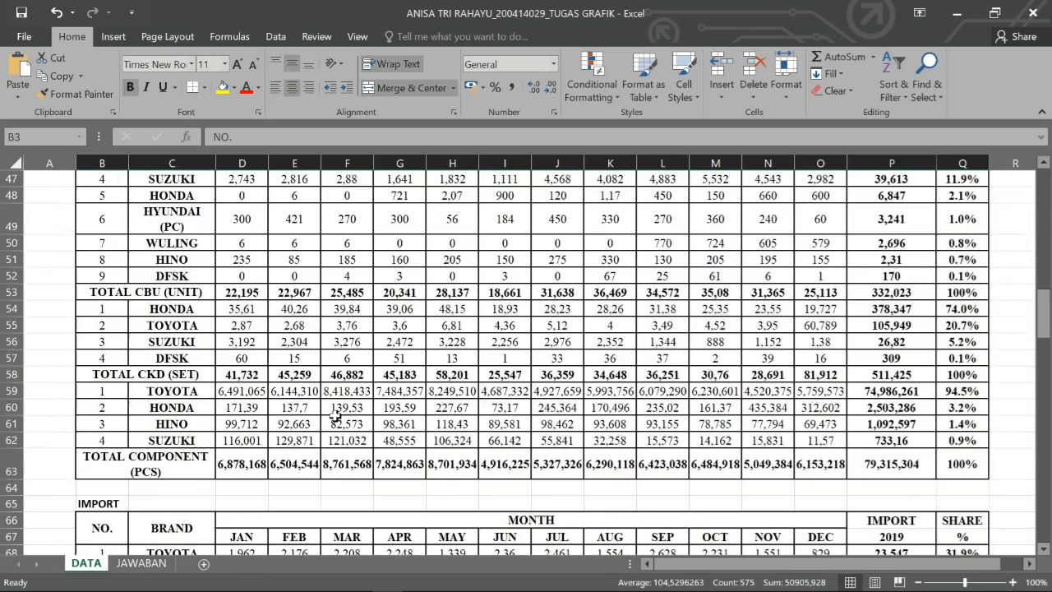
{"action": "scroll", "coordinate": [335, 415], "scroll_direction": "down", "scroll_amount": 16}
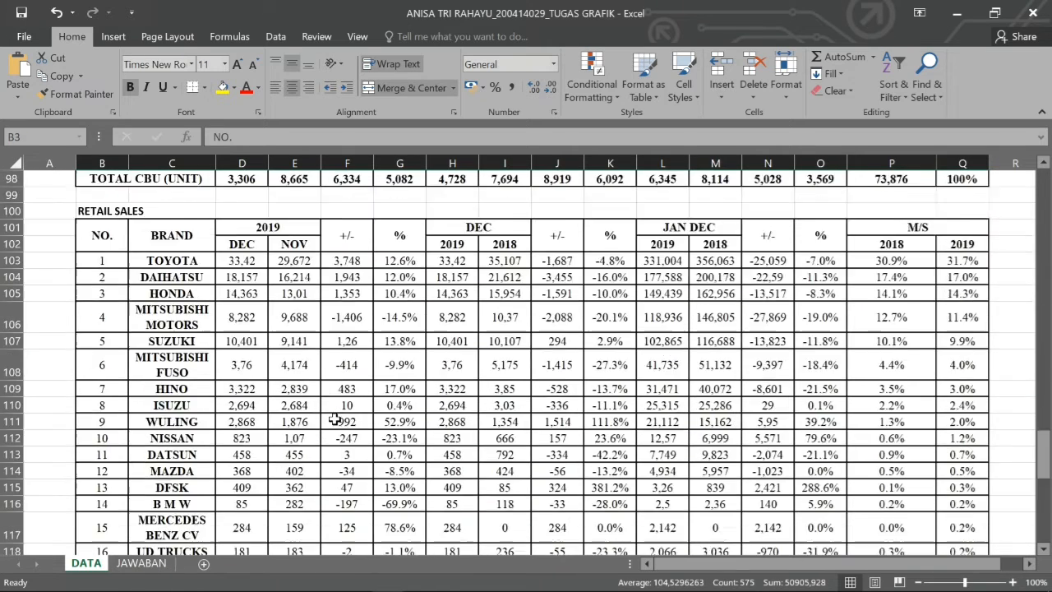
{"action": "left_click", "coordinate": [335, 420]}
{"action": "key", "text": "Escape"}
{"action": "scroll", "coordinate": [335, 420], "scroll_direction": "up", "scroll_amount": 3}
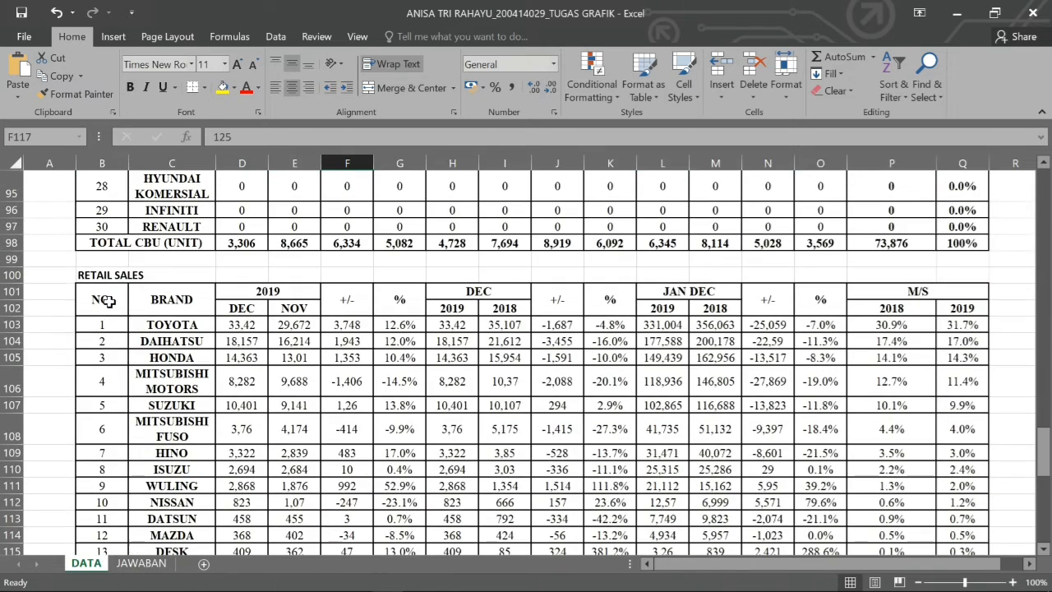
{"action": "left_click", "coordinate": [107, 300]}
{"action": "left_click_drag", "start_coordinate": [107, 300], "coordinate": [890, 501]}
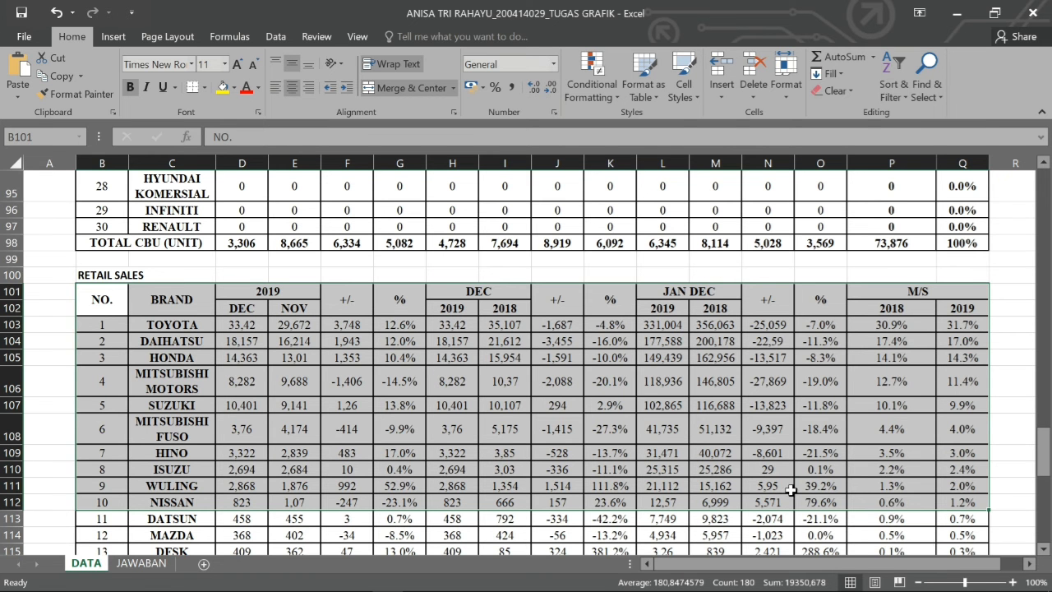
On the JAWABAN sheet, view the top-ten 2019 and 2018 retail sales table and its bar chart at 100% zoom
{"action": "left_click", "coordinate": [140, 563]}
{"action": "scroll", "coordinate": [283, 431], "scroll_direction": "down", "scroll_amount": 4}
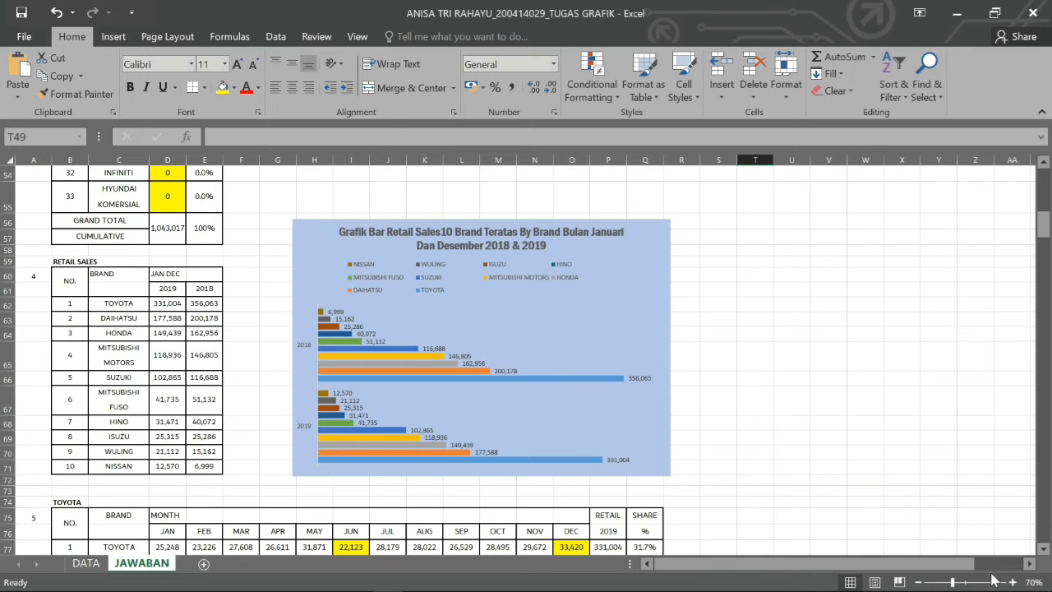
{"action": "left_click", "coordinate": [1012, 582]}
{"action": "left_click", "coordinate": [1013, 581]}
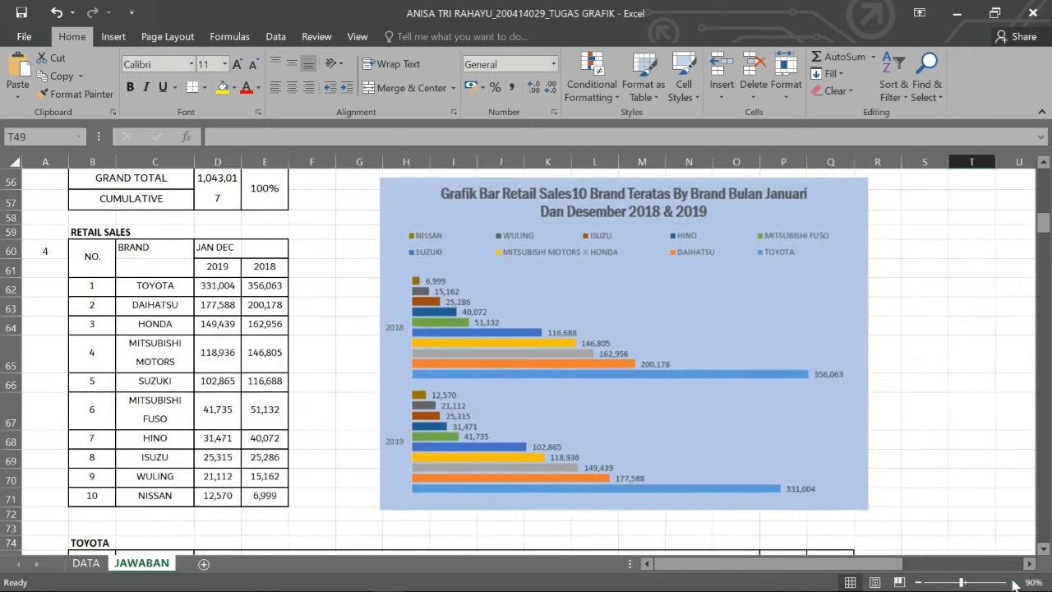
{"action": "left_click", "coordinate": [1013, 582]}
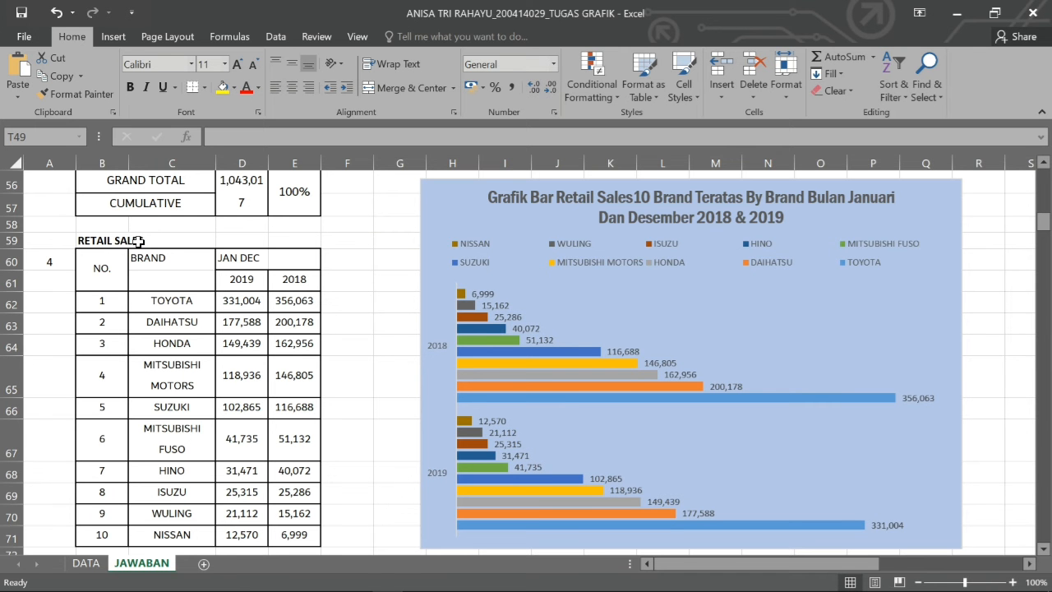
Preview a 2-D clustered column chart of the top ten brands' 2019 and 2018 sales in C61:E71, and cancel it
{"action": "left_click_drag", "start_coordinate": [138, 273], "coordinate": [291, 533]}
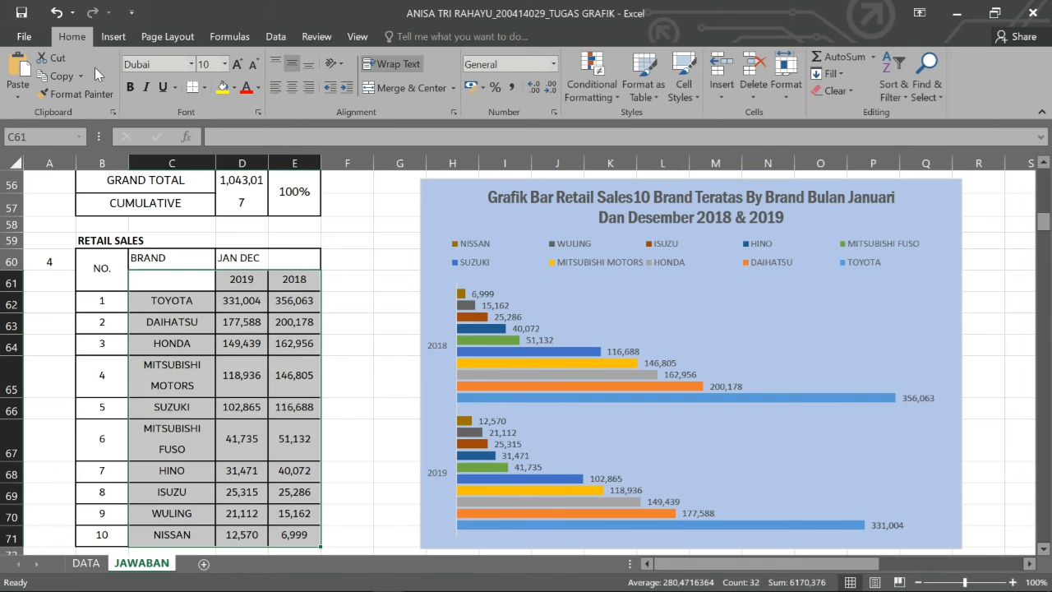
{"action": "left_click", "coordinate": [113, 41]}
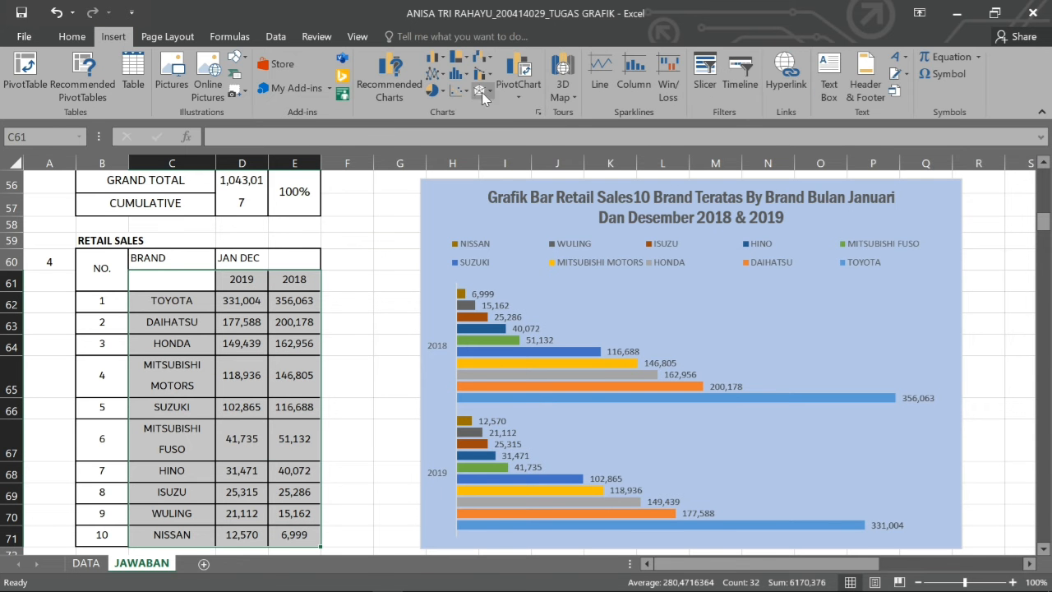
{"action": "left_click", "coordinate": [441, 59]}
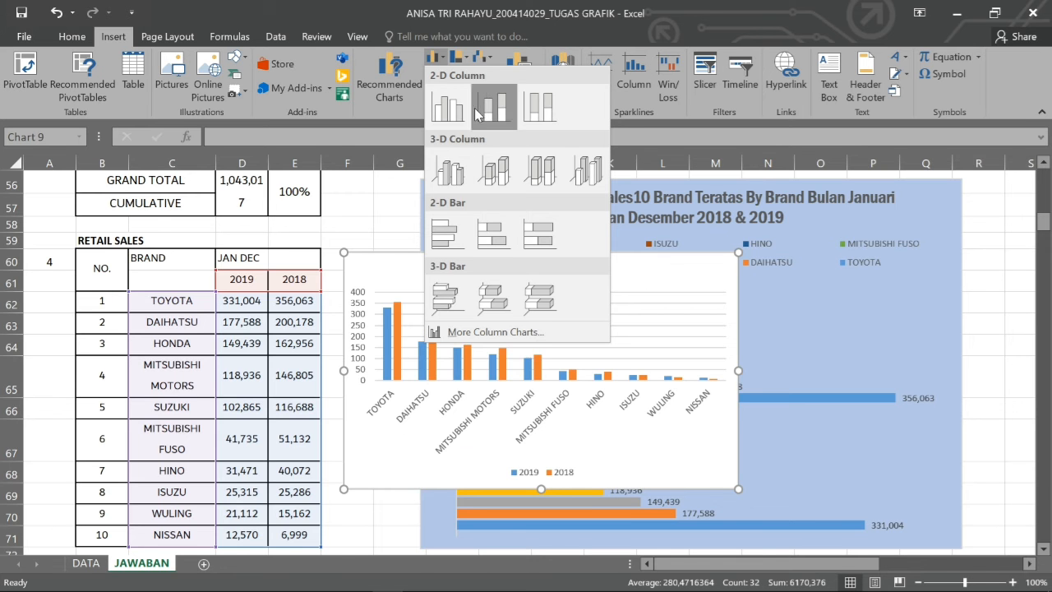
{"action": "key", "text": "Escape"}
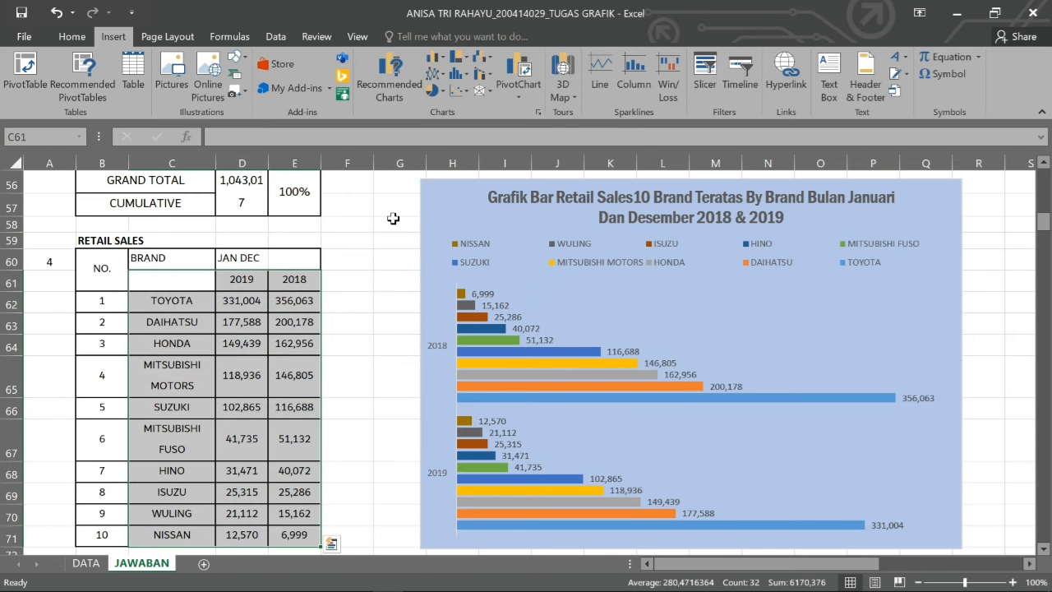
Deselect the table and examine the 2018 DAIHATSU and TOYOTA bars in the finished top-ten bar chart
{"action": "left_click", "coordinate": [391, 222]}
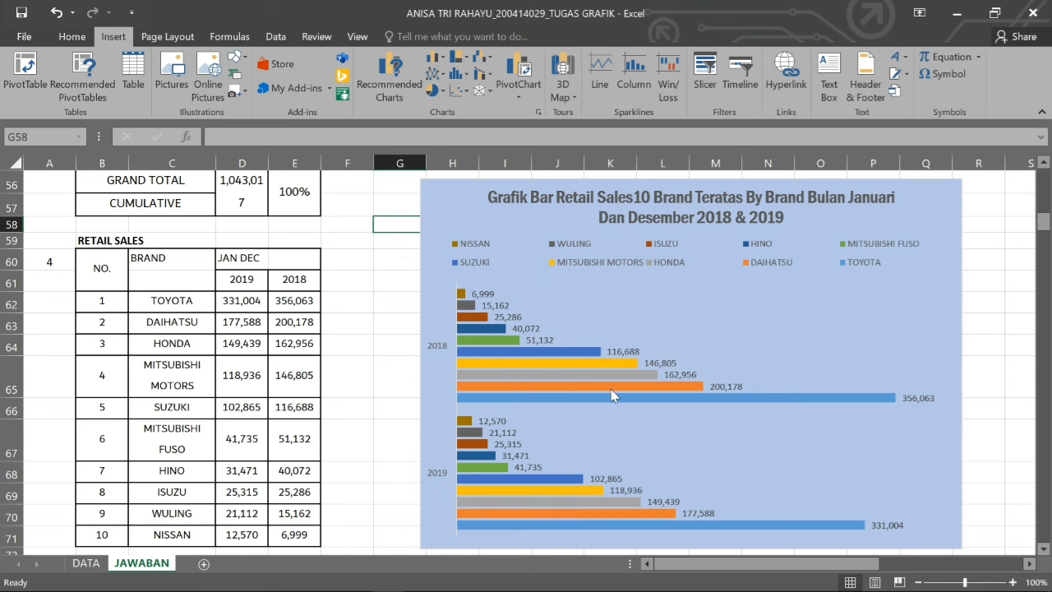
{"action": "mouse_move", "coordinate": [611, 396]}
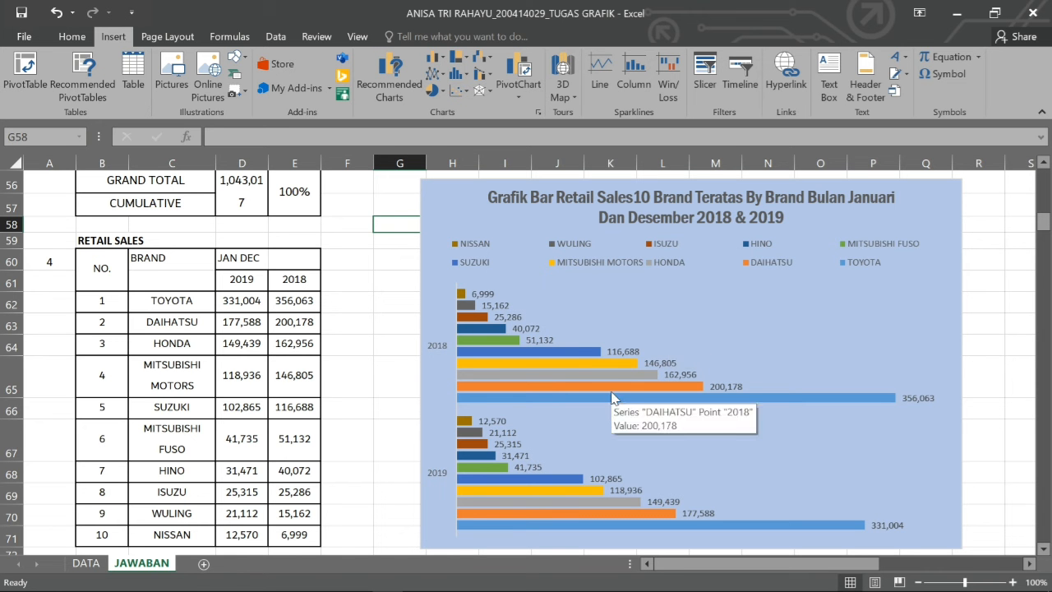
{"action": "mouse_move", "coordinate": [697, 401]}
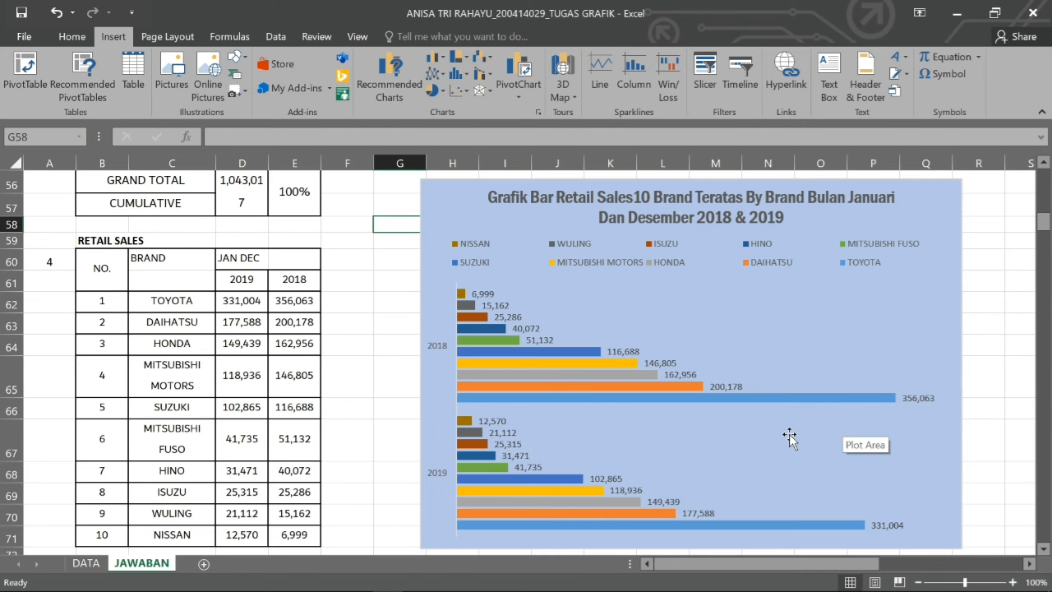
Compare the 2018 and 2019 bars with the top-ten retail sales table, selecting WULING's 2019 value and the NISSAN series in the chart
{"action": "scroll", "coordinate": [789, 438], "scroll_direction": "down", "scroll_amount": 1}
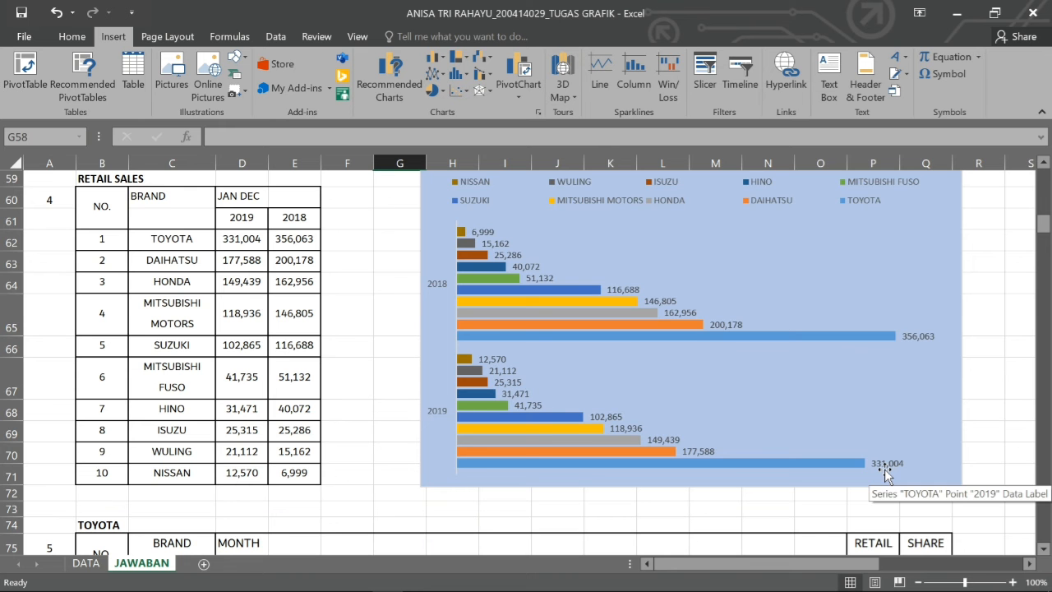
{"action": "scroll", "coordinate": [886, 473], "scroll_direction": "up", "scroll_amount": 1}
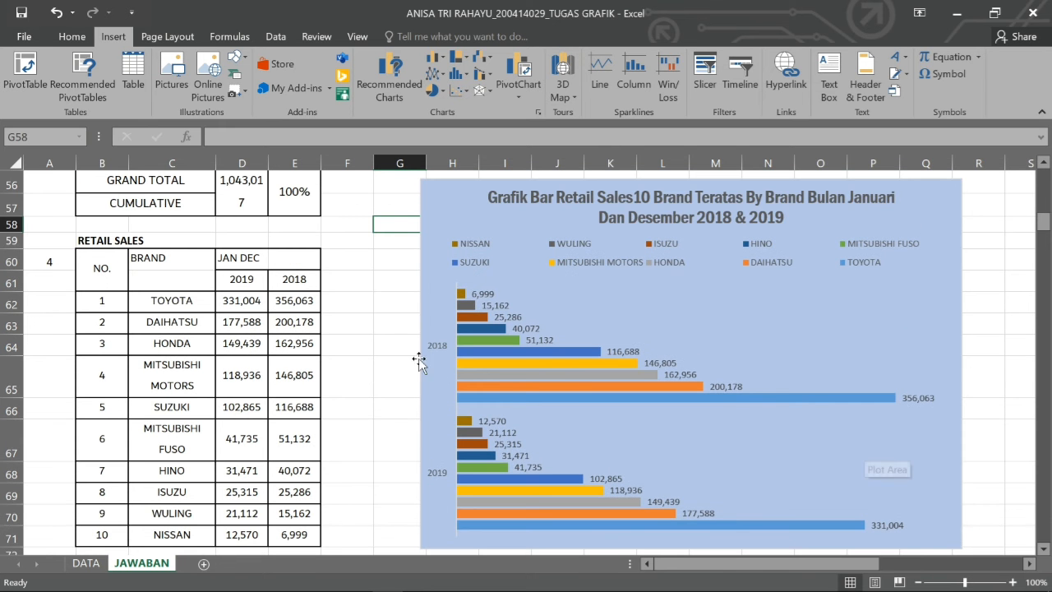
{"action": "scroll", "coordinate": [371, 352], "scroll_direction": "down", "scroll_amount": 1}
{"action": "scroll", "coordinate": [371, 352], "scroll_direction": "down", "scroll_amount": 1}
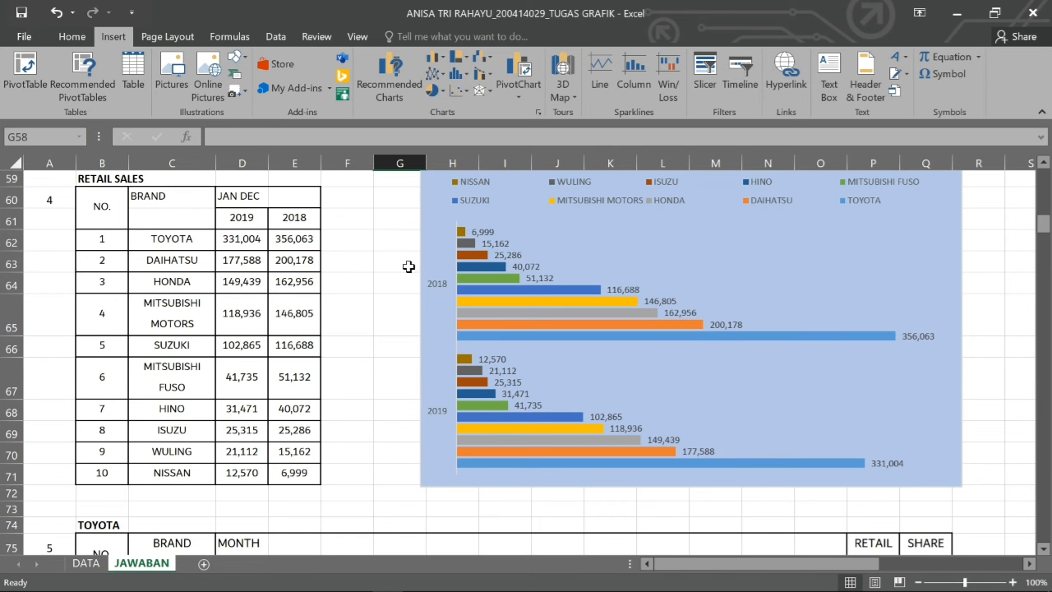
{"action": "left_click", "coordinate": [226, 450]}
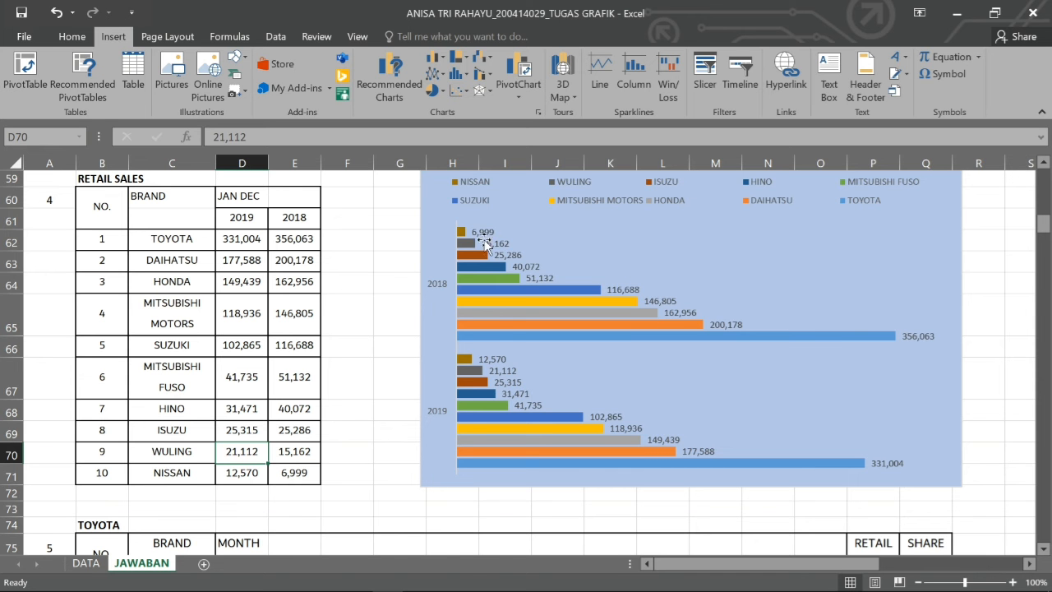
{"action": "left_click", "coordinate": [462, 234]}
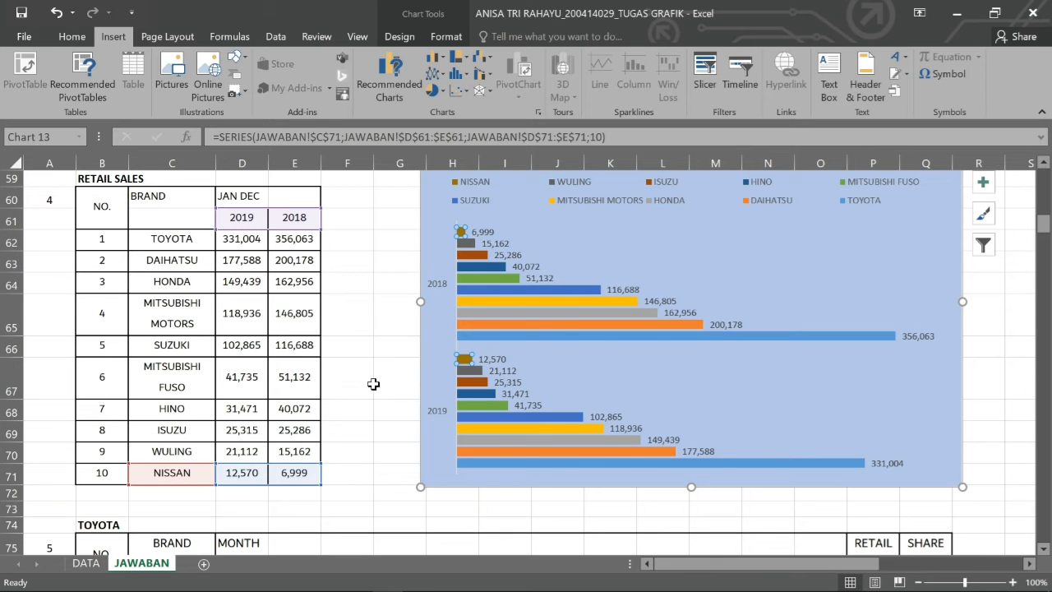
{"action": "scroll", "coordinate": [373, 383], "scroll_direction": "up", "scroll_amount": 2}
{"action": "scroll", "coordinate": [374, 383], "scroll_direction": "down", "scroll_amount": 1}
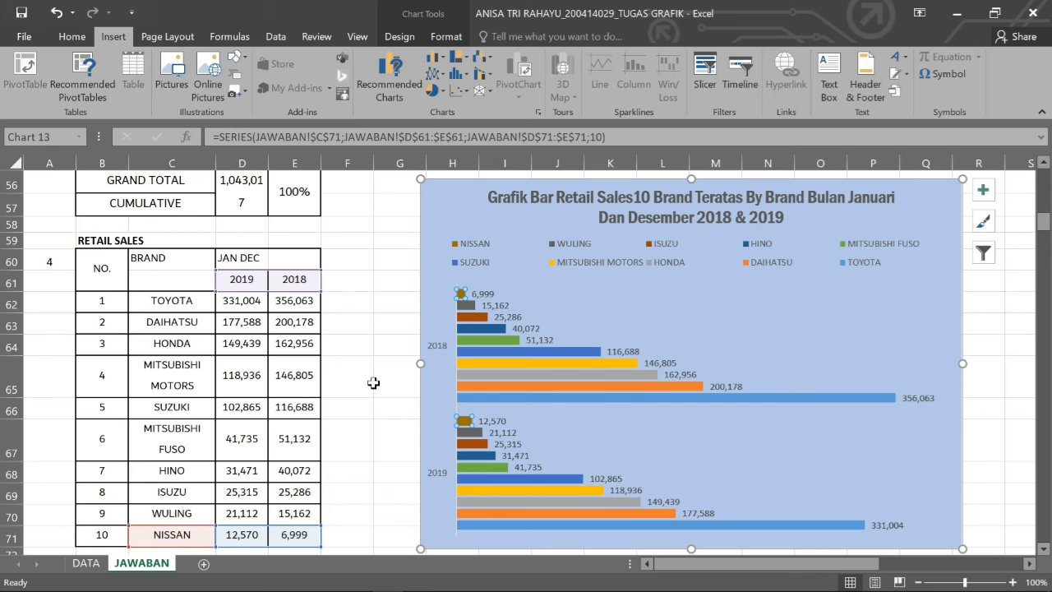
On the DATA sheet, select the header rows and TOYOTA row of the 2019 retail sales table, B3:Q5
{"action": "left_click", "coordinate": [91, 564]}
{"action": "scroll", "coordinate": [245, 411], "scroll_direction": "up", "scroll_amount": 20}
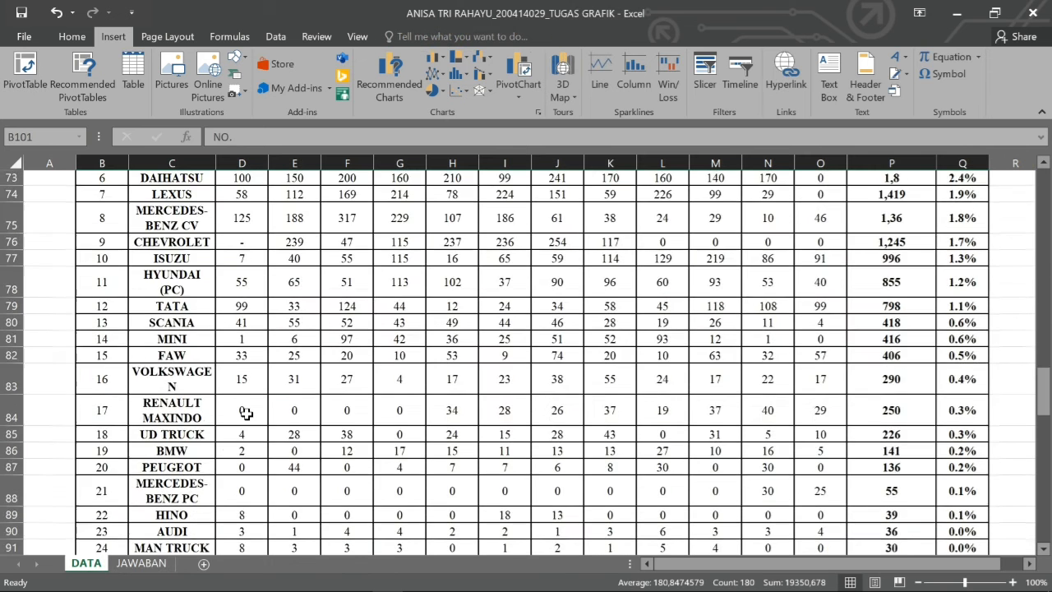
{"action": "scroll", "coordinate": [245, 411], "scroll_direction": "up", "scroll_amount": 10}
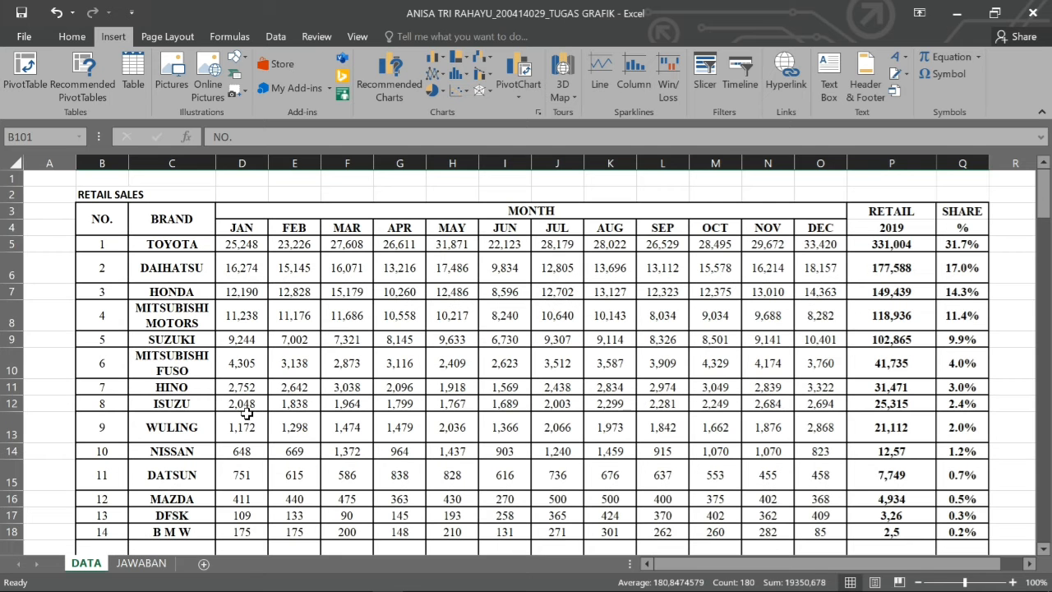
{"action": "left_click", "coordinate": [198, 293]}
{"action": "left_click_drag", "start_coordinate": [97, 212], "coordinate": [963, 238]}
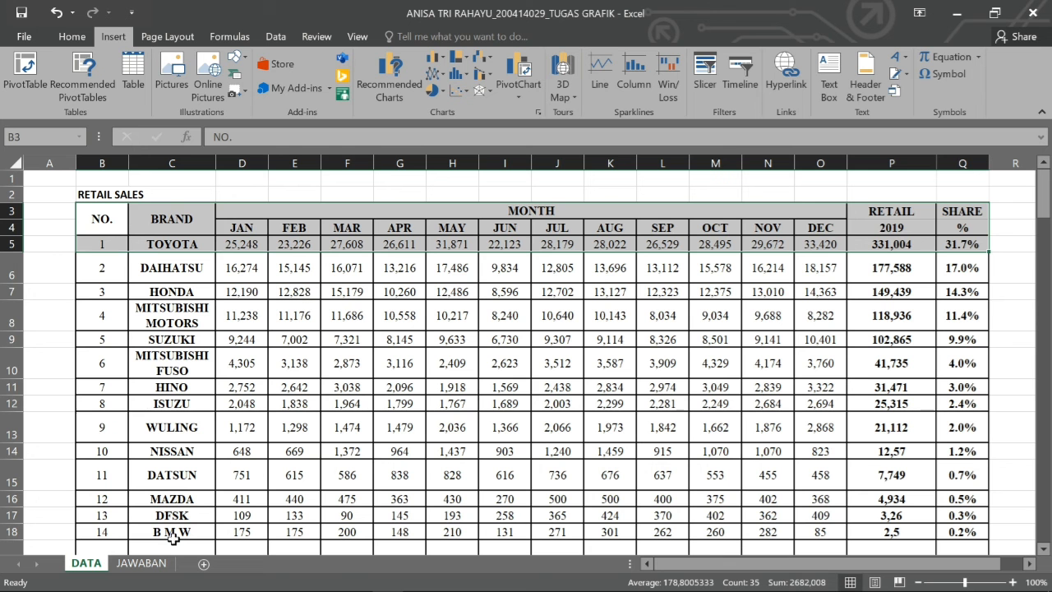
Return to the JAWABAN sheet and look over the 2019 monthly tables and histograms for Toyota and Daihatsu
{"action": "left_click", "coordinate": [149, 569]}
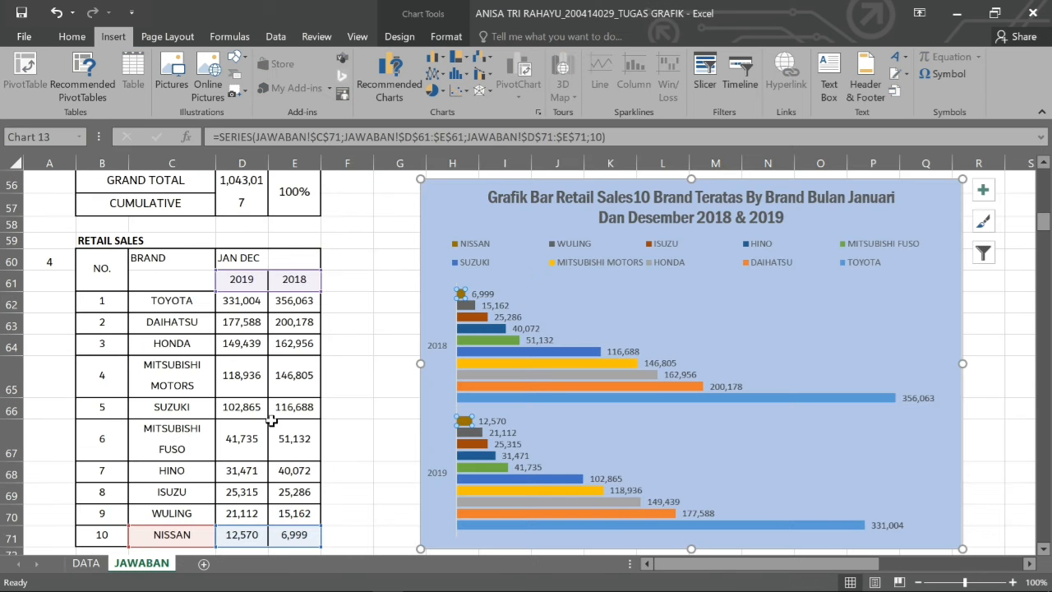
{"action": "scroll", "coordinate": [272, 420], "scroll_direction": "down", "scroll_amount": 6}
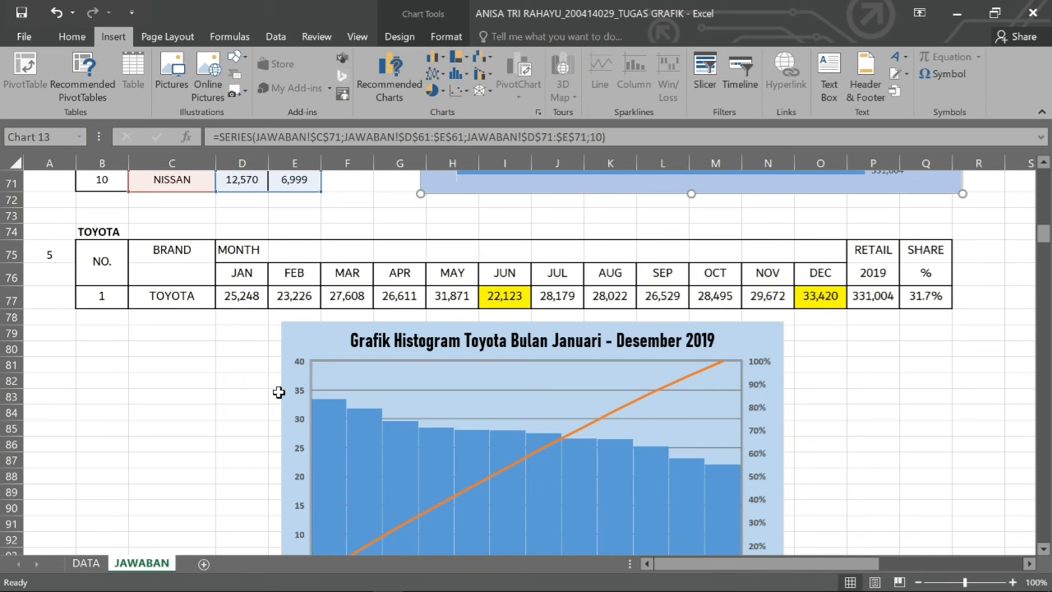
{"action": "scroll", "coordinate": [219, 321], "scroll_direction": "down", "scroll_amount": 6}
{"action": "scroll", "coordinate": [219, 322], "scroll_direction": "down", "scroll_amount": 8}
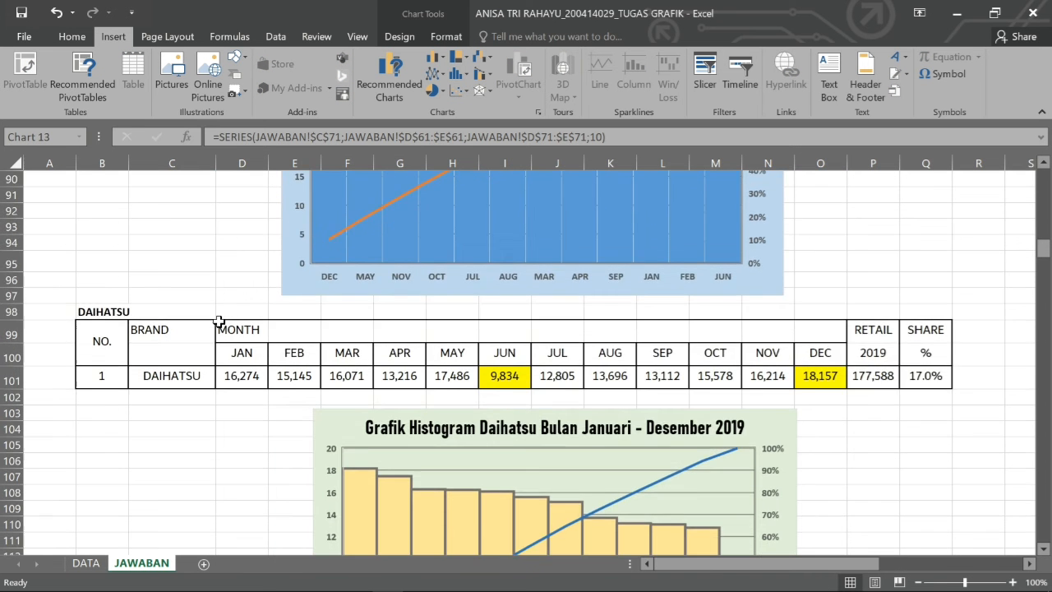
{"action": "scroll", "coordinate": [231, 328], "scroll_direction": "up", "scroll_amount": 14}
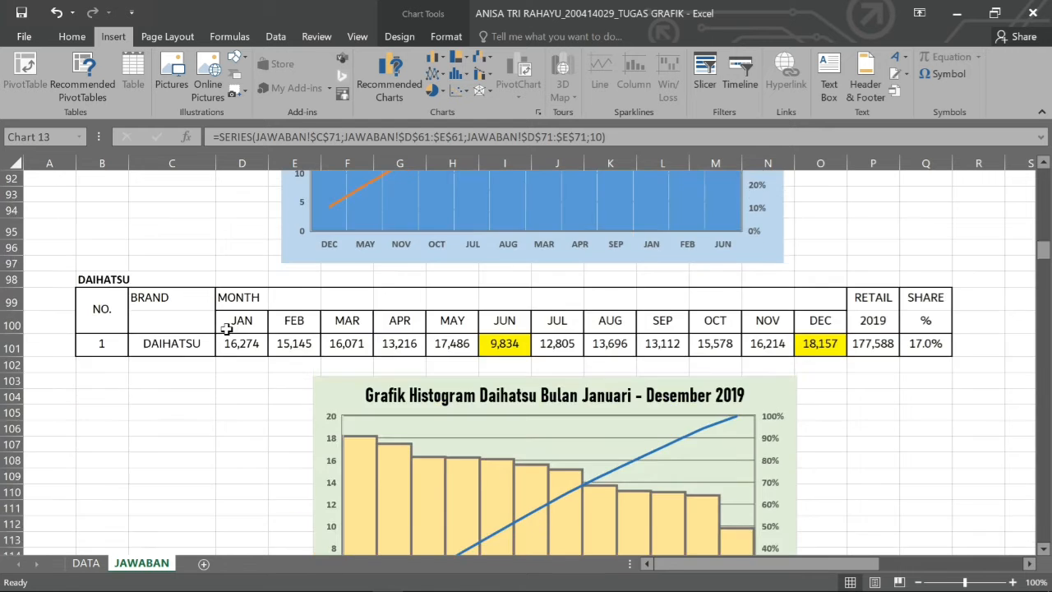
Examine the Toyota 2019 histogram, comparing its DEC and JUN bars with the highlighted months in the table above it
{"action": "scroll", "coordinate": [227, 329], "scroll_direction": "down", "scroll_amount": 1}
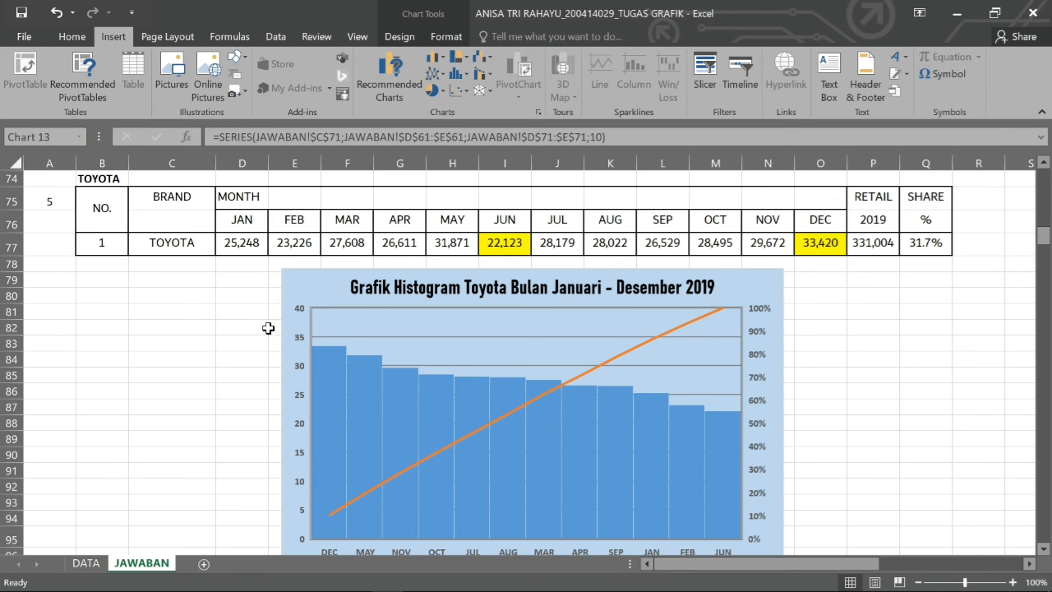
{"action": "scroll", "coordinate": [332, 497], "scroll_direction": "down", "scroll_amount": 1}
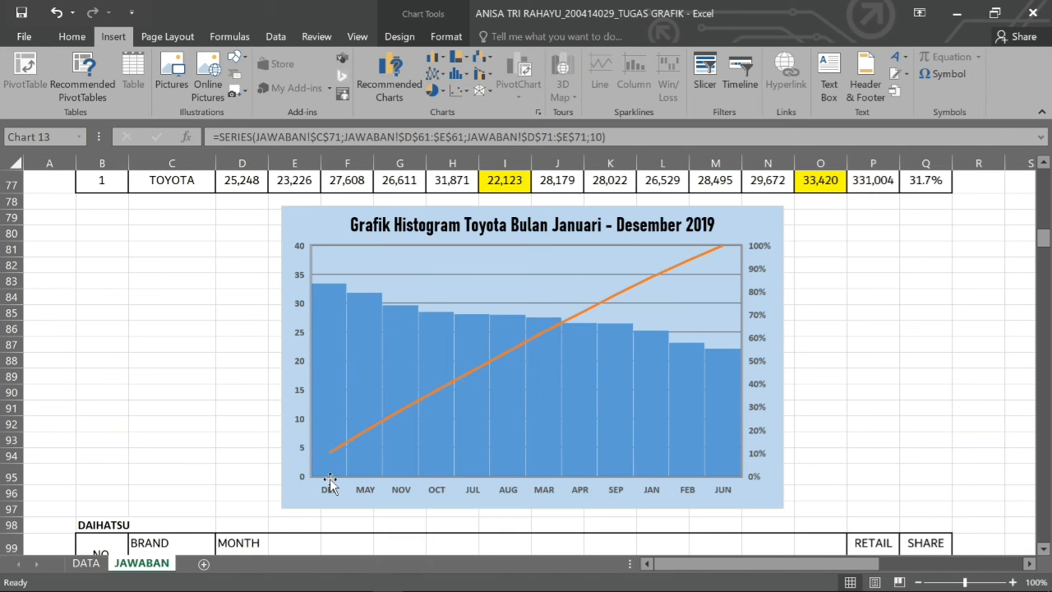
{"action": "scroll", "coordinate": [328, 483], "scroll_direction": "up", "scroll_amount": 1}
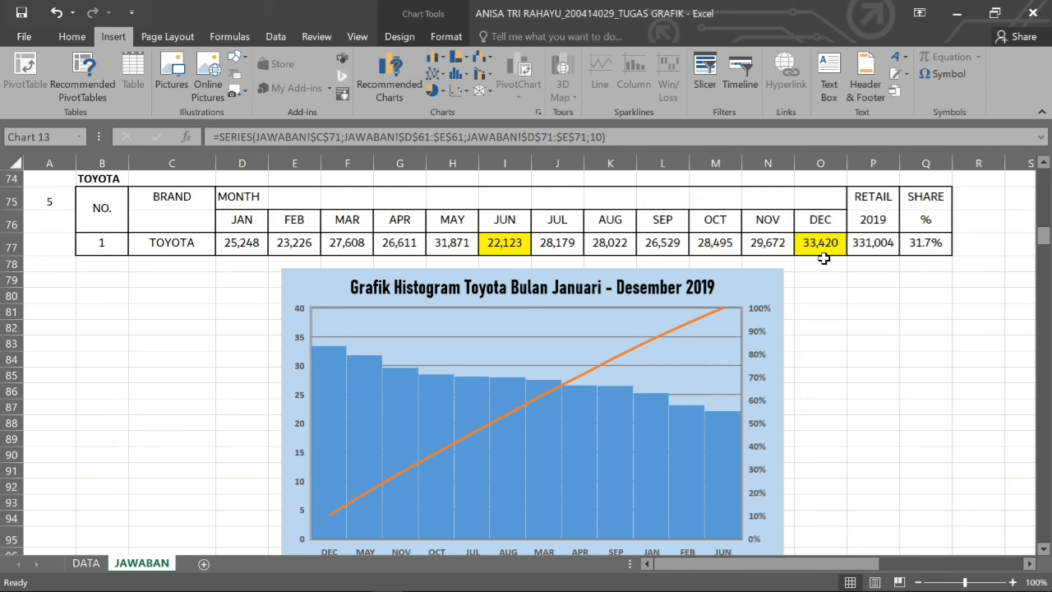
{"action": "scroll", "coordinate": [649, 340], "scroll_direction": "down", "scroll_amount": 1}
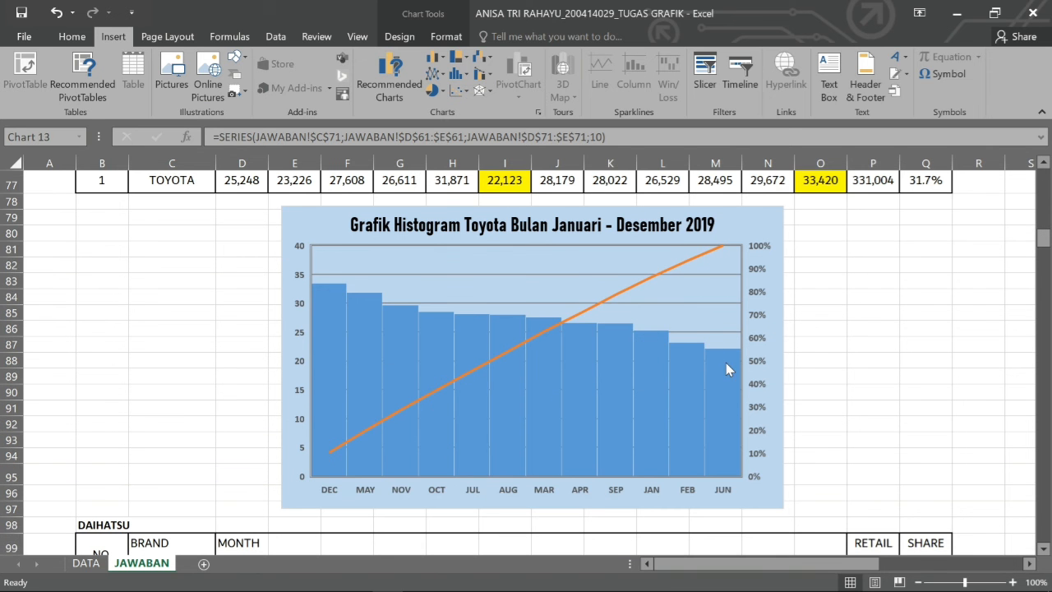
{"action": "mouse_move", "coordinate": [725, 364]}
{"action": "scroll", "coordinate": [727, 370], "scroll_direction": "up", "scroll_amount": 2}
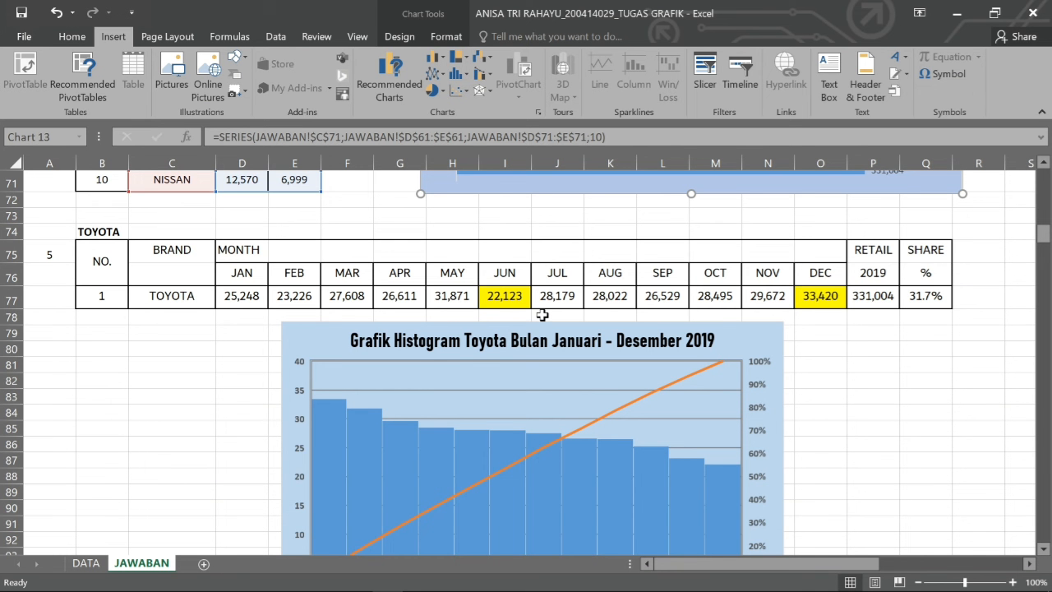
{"action": "scroll", "coordinate": [545, 317], "scroll_direction": "down", "scroll_amount": 1}
{"action": "scroll", "coordinate": [402, 318], "scroll_direction": "down", "scroll_amount": 1}
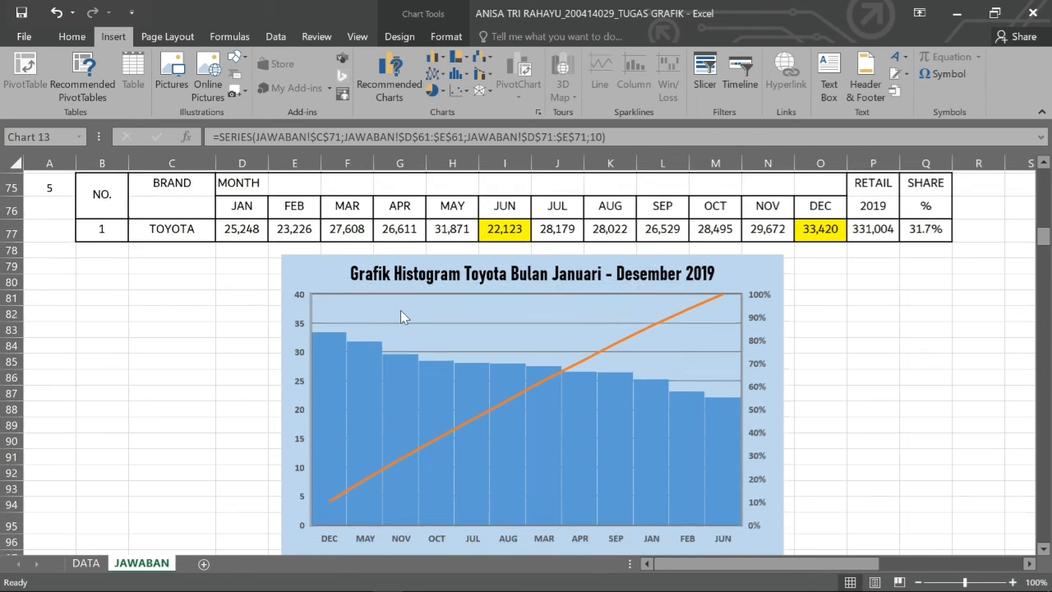
{"action": "scroll", "coordinate": [387, 311], "scroll_direction": "down", "scroll_amount": 1}
{"action": "scroll", "coordinate": [375, 310], "scroll_direction": "up", "scroll_amount": 1}
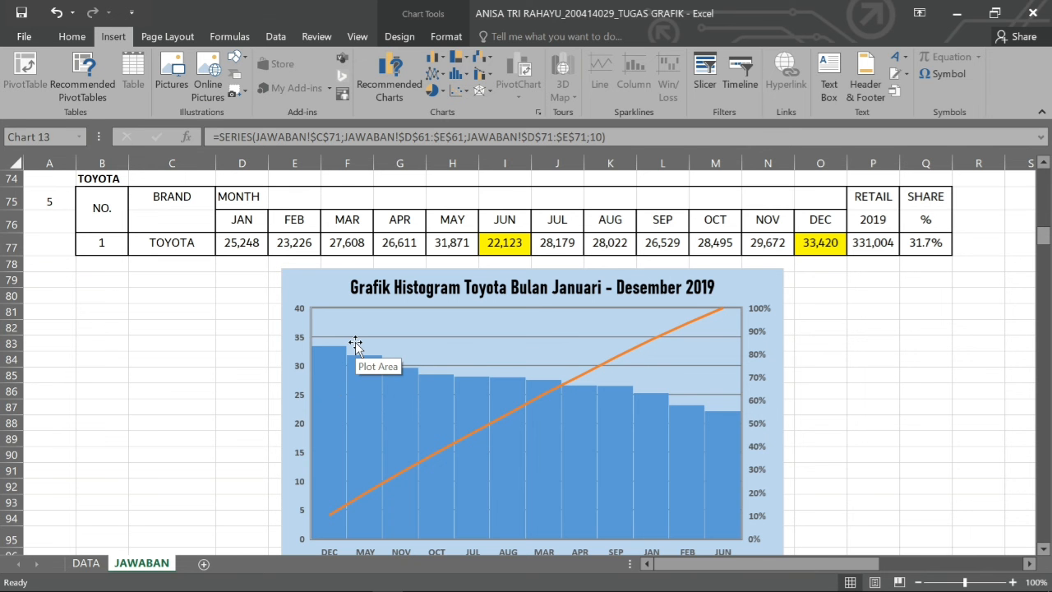
Examine the Daihatsu 2019 histogram, comparing its DEC and JUN bars with the highlighted months in the Daihatsu table
{"action": "scroll", "coordinate": [355, 343], "scroll_direction": "down", "scroll_amount": 4}
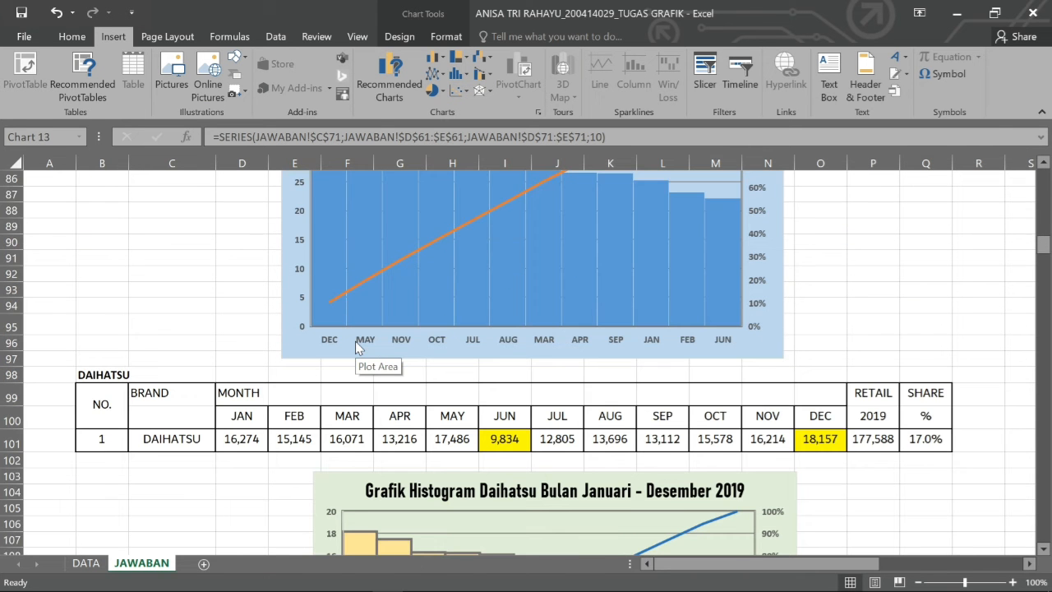
{"action": "scroll", "coordinate": [355, 345], "scroll_direction": "down", "scroll_amount": 1}
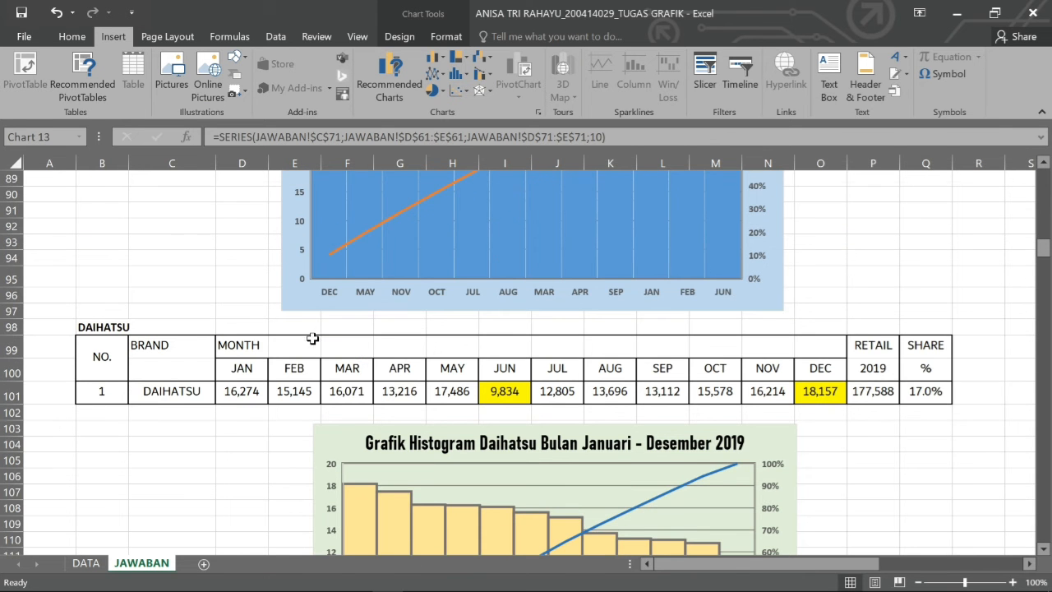
{"action": "scroll", "coordinate": [315, 344], "scroll_direction": "down", "scroll_amount": 1}
{"action": "scroll", "coordinate": [314, 344], "scroll_direction": "down", "scroll_amount": 2}
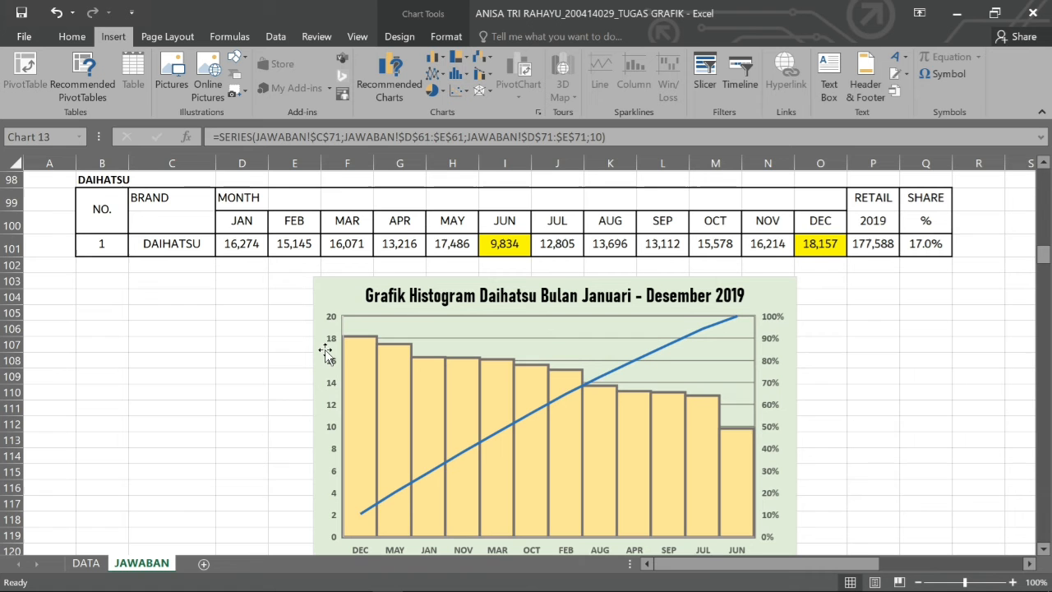
{"action": "scroll", "coordinate": [371, 432], "scroll_direction": "down", "scroll_amount": 1}
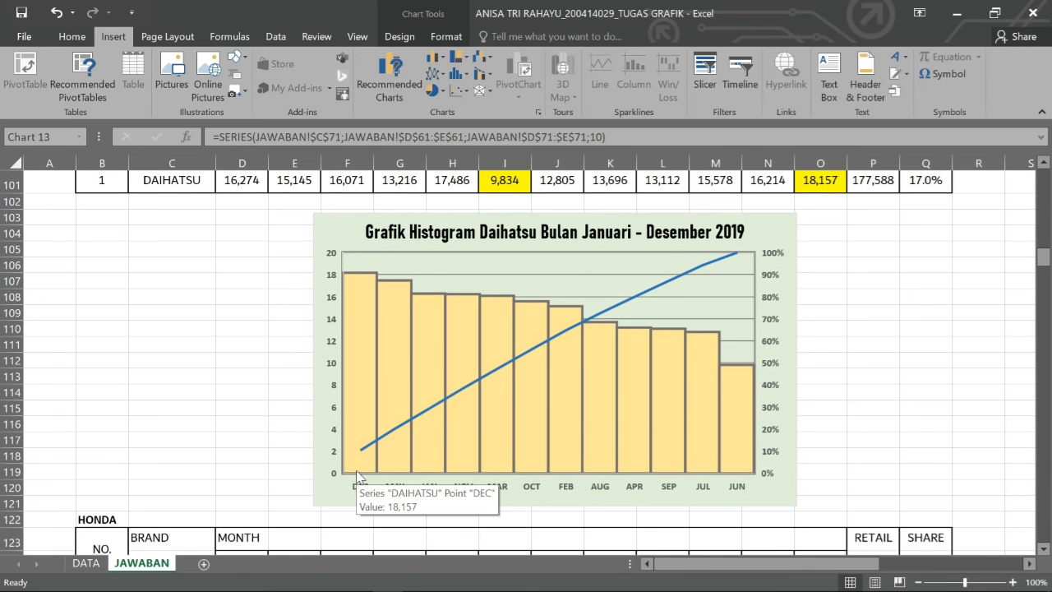
{"action": "scroll", "coordinate": [357, 475], "scroll_direction": "up", "scroll_amount": 1}
{"action": "scroll", "coordinate": [357, 475], "scroll_direction": "up", "scroll_amount": 1}
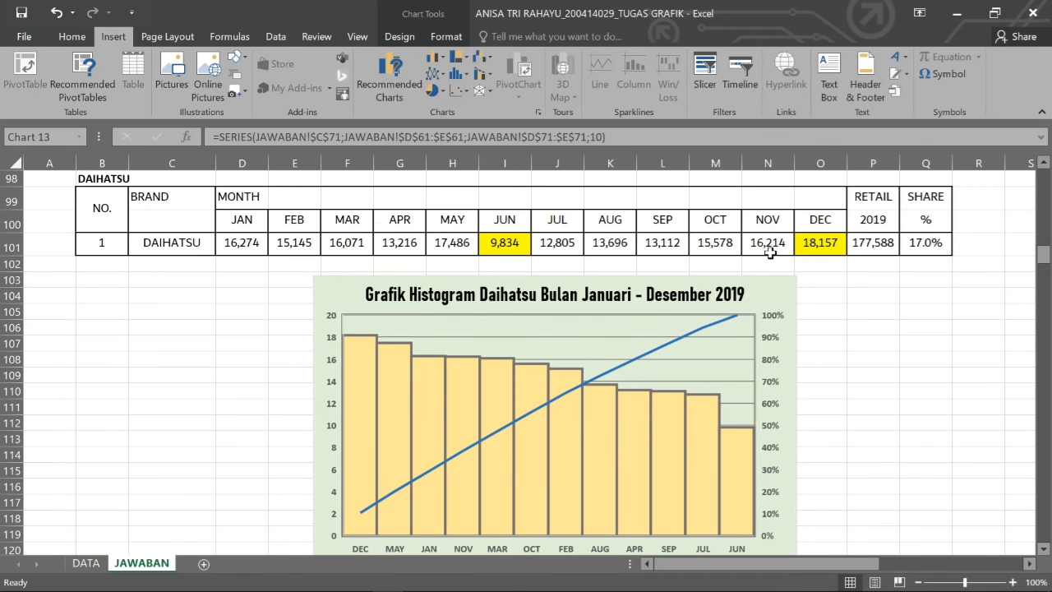
{"action": "scroll", "coordinate": [769, 252], "scroll_direction": "down", "scroll_amount": 3}
{"action": "scroll", "coordinate": [776, 268], "scroll_direction": "up", "scroll_amount": 2}
{"action": "mouse_move", "coordinate": [735, 468]}
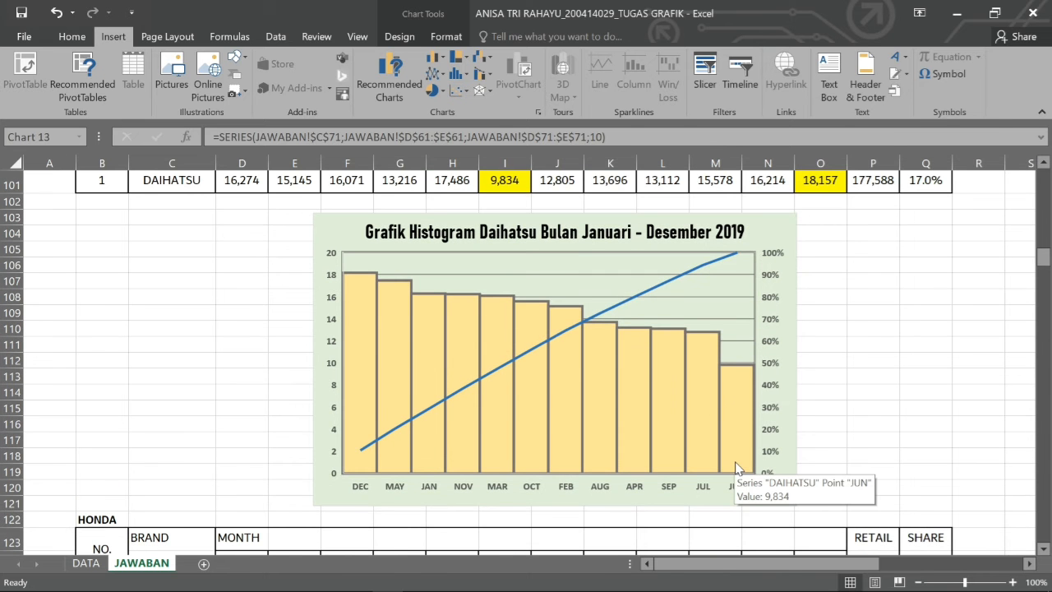
{"action": "scroll", "coordinate": [736, 468], "scroll_direction": "up", "scroll_amount": 1}
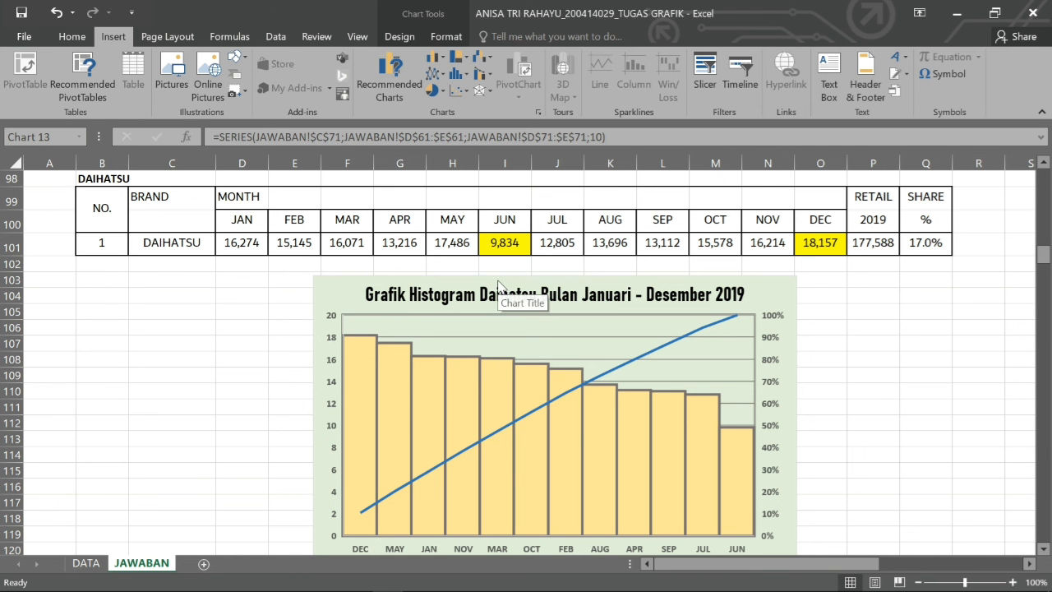
Examine the Honda 2019 histogram, checking the values of its JUN and MAR bars against the highlighted months in the Honda table
{"action": "scroll", "coordinate": [499, 286], "scroll_direction": "down", "scroll_amount": 3}
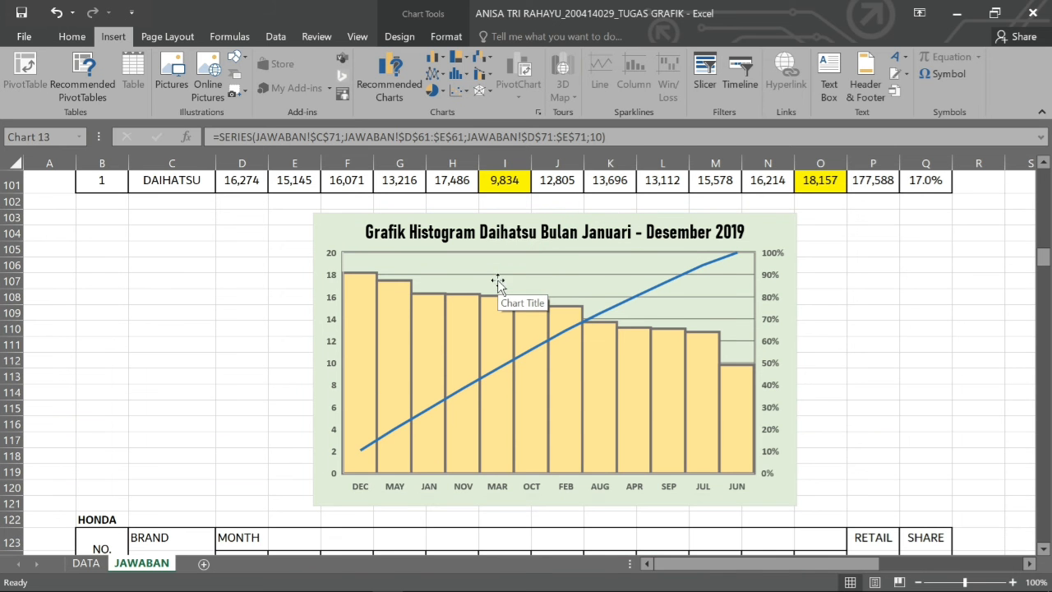
{"action": "scroll", "coordinate": [499, 286], "scroll_direction": "down", "scroll_amount": 2}
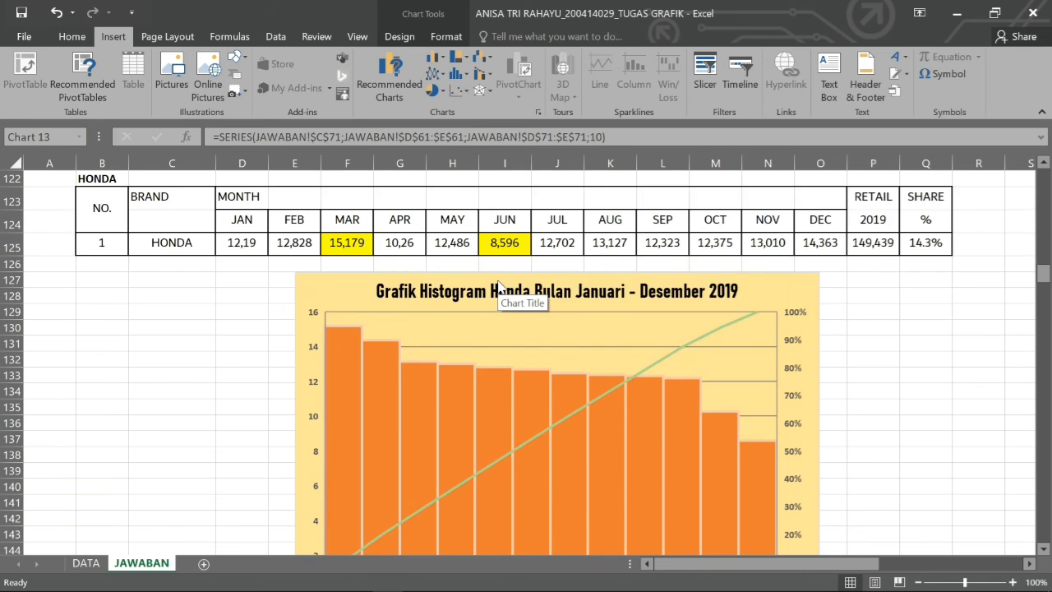
{"action": "scroll", "coordinate": [499, 286], "scroll_direction": "up", "scroll_amount": 1}
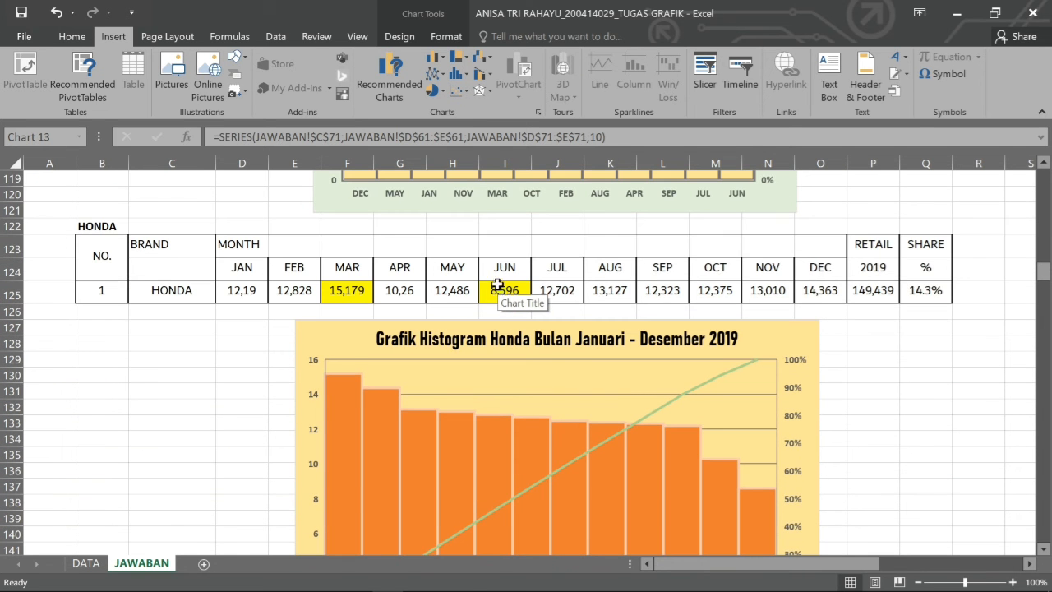
{"action": "scroll", "coordinate": [497, 286], "scroll_direction": "down", "scroll_amount": 2}
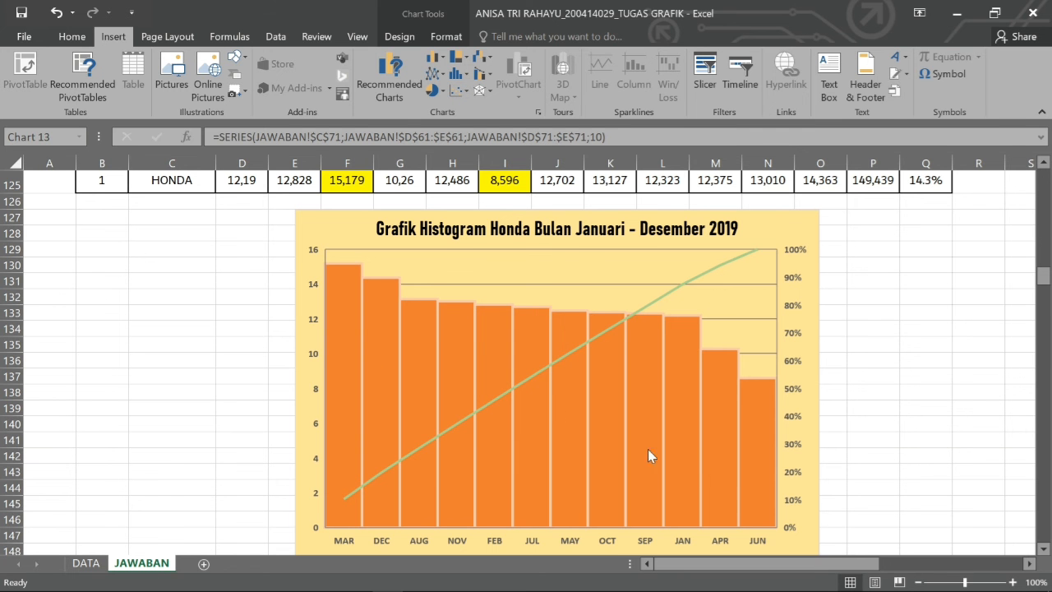
{"action": "left_click", "coordinate": [743, 503]}
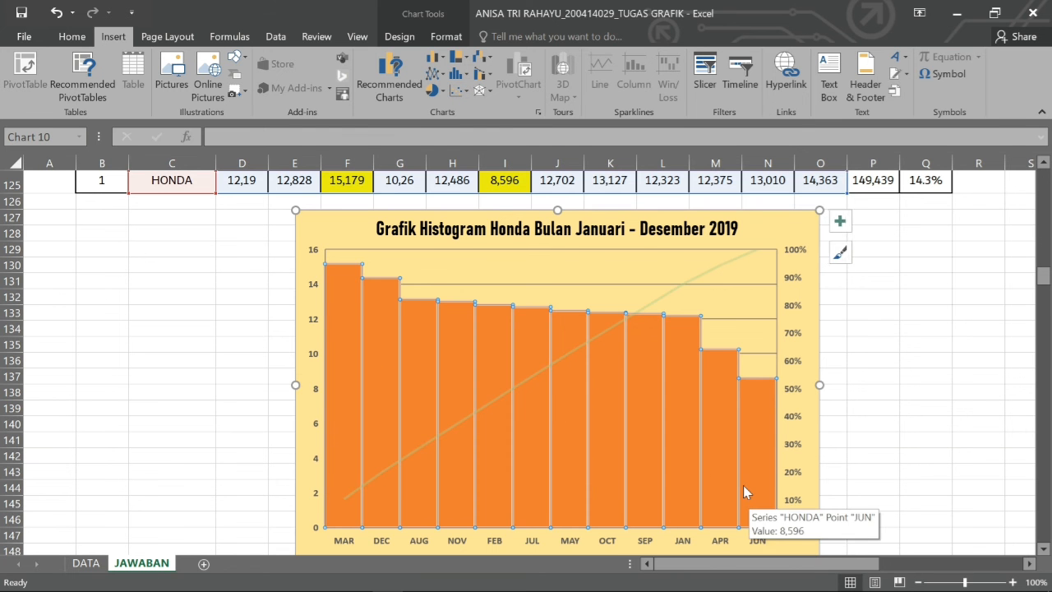
{"action": "scroll", "coordinate": [743, 493], "scroll_direction": "up", "scroll_amount": 1}
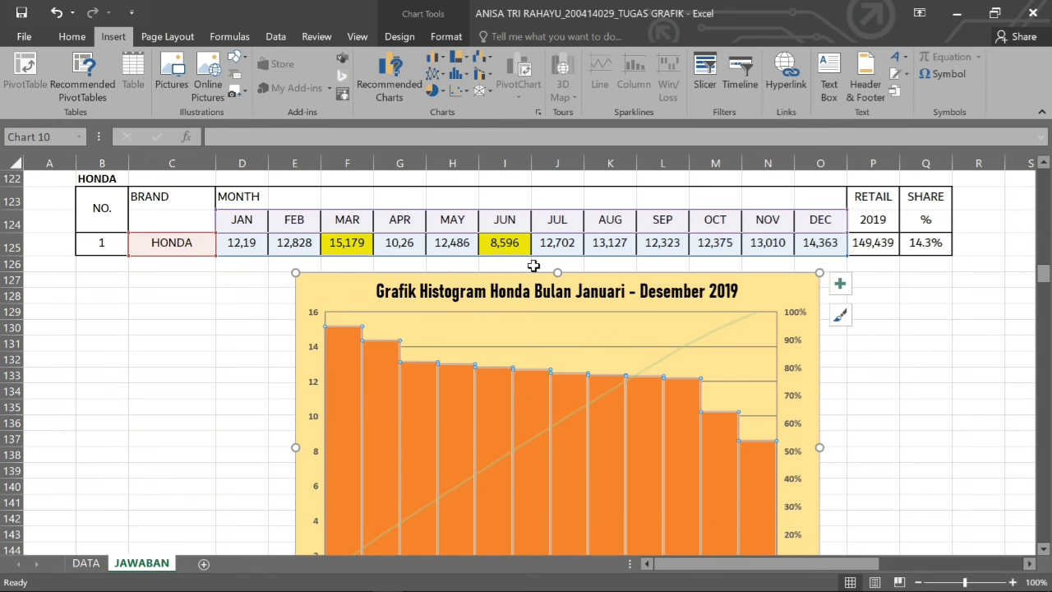
{"action": "left_click", "coordinate": [856, 352]}
{"action": "scroll", "coordinate": [525, 347], "scroll_direction": "down", "scroll_amount": 1}
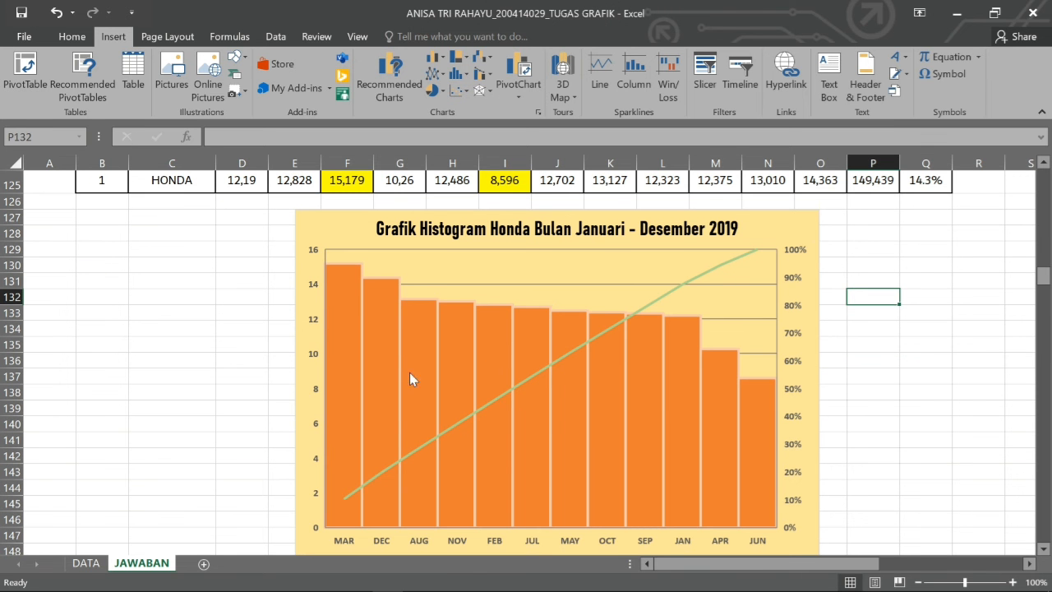
{"action": "left_click", "coordinate": [338, 372]}
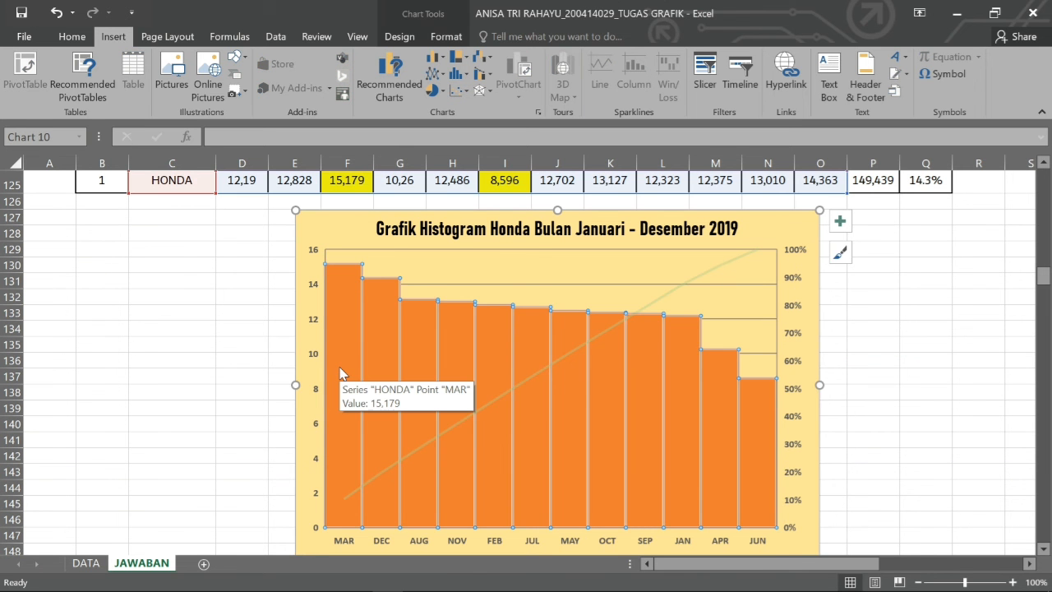
Review the Honda 2019 table against its full histogram, and continue down to the EXPORT table on the JAWABAN sheet
{"action": "scroll", "coordinate": [342, 372], "scroll_direction": "up", "scroll_amount": 1}
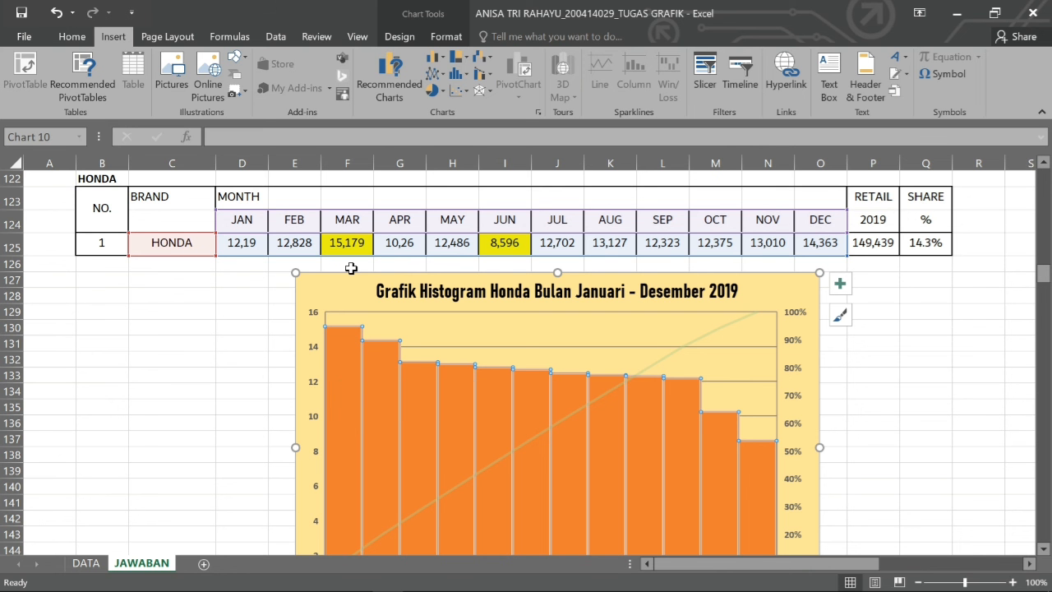
{"action": "left_click", "coordinate": [210, 323]}
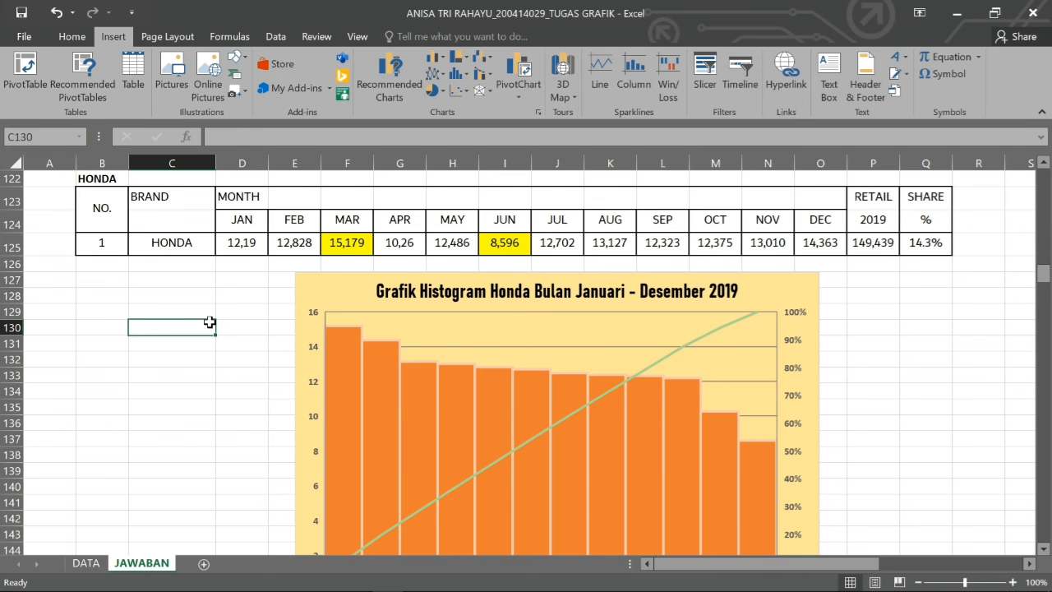
{"action": "scroll", "coordinate": [210, 323], "scroll_direction": "up", "scroll_amount": 1}
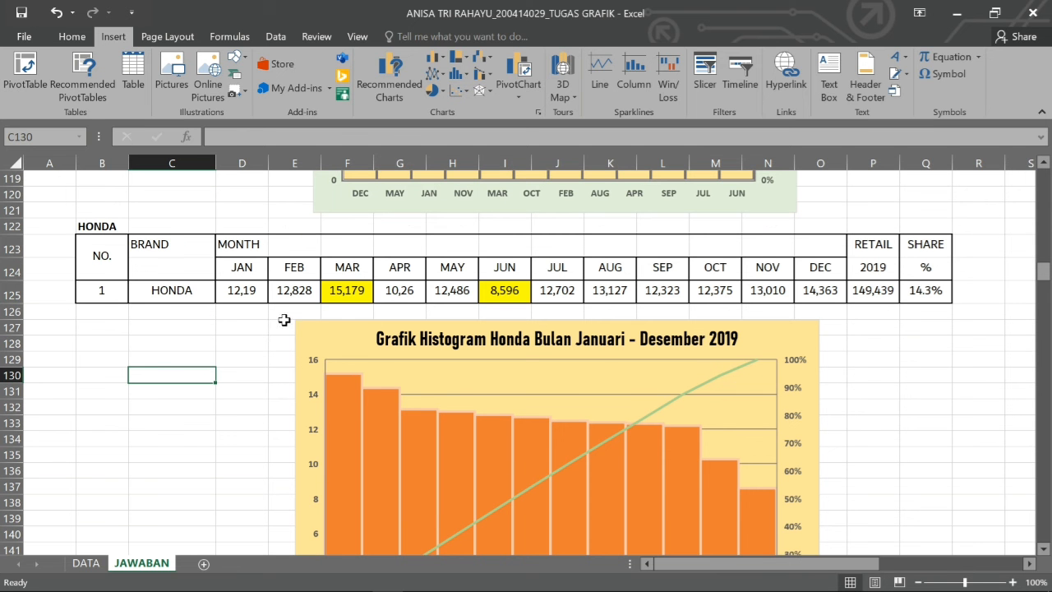
{"action": "scroll", "coordinate": [809, 366], "scroll_direction": "down", "scroll_amount": 1}
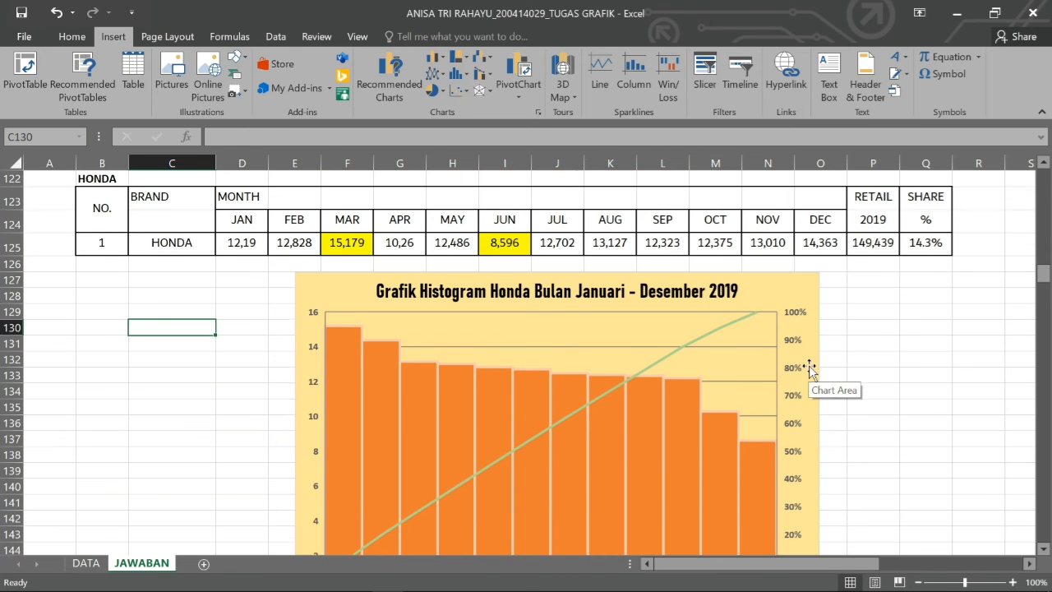
{"action": "scroll", "coordinate": [808, 368], "scroll_direction": "down", "scroll_amount": 2}
{"action": "scroll", "coordinate": [809, 369], "scroll_direction": "down", "scroll_amount": 2}
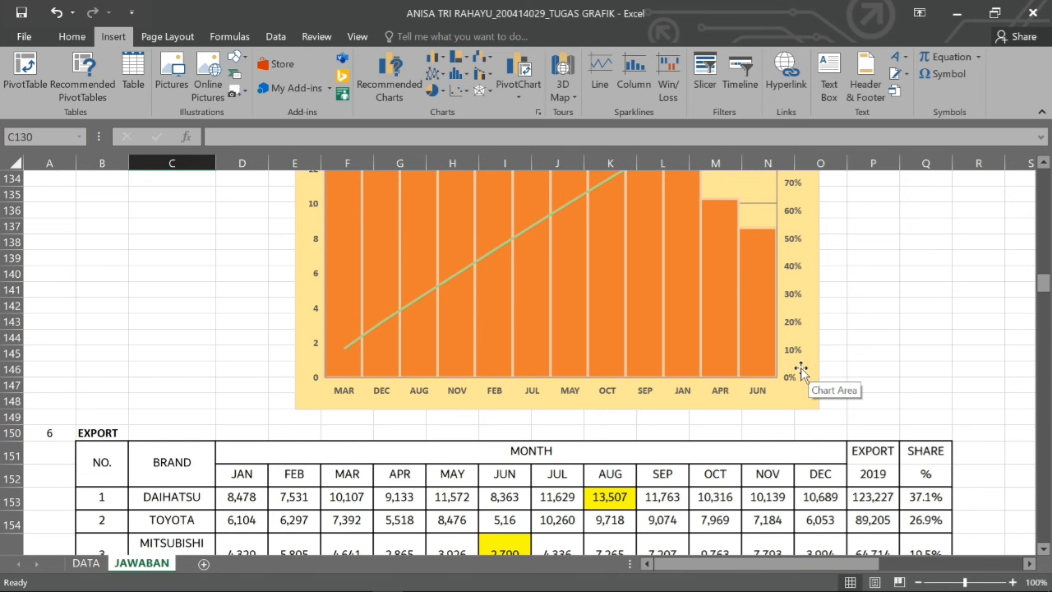
On the DATA sheet, select the EXPORT table's headers and its top three brands, Daihatsu, Toyota and Mitsubishi Motors (B42:Q46)
{"action": "left_click", "coordinate": [86, 563]}
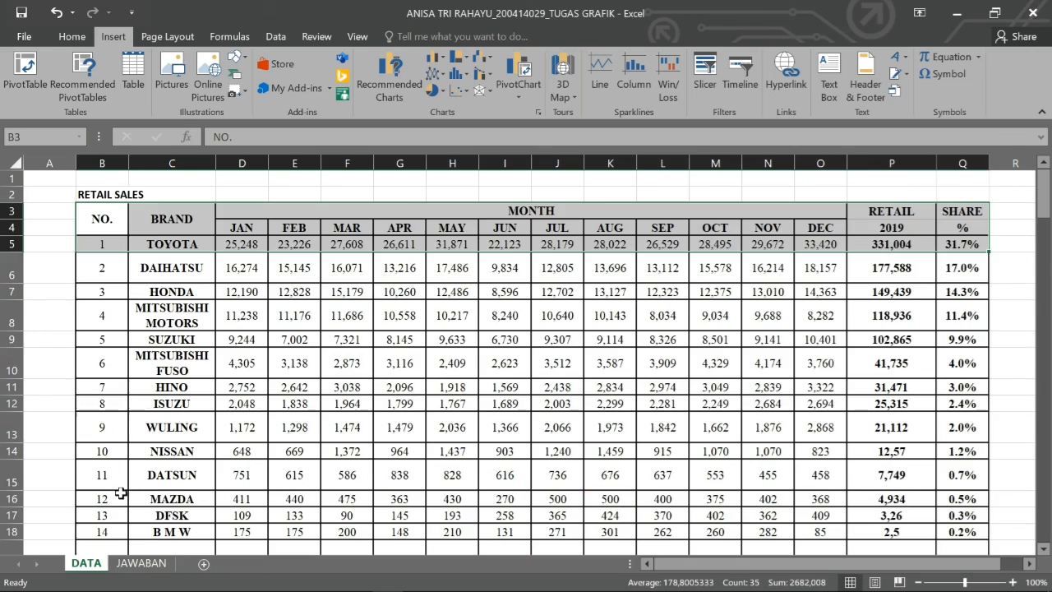
{"action": "left_click", "coordinate": [155, 515]}
{"action": "scroll", "coordinate": [264, 457], "scroll_direction": "down", "scroll_amount": 7}
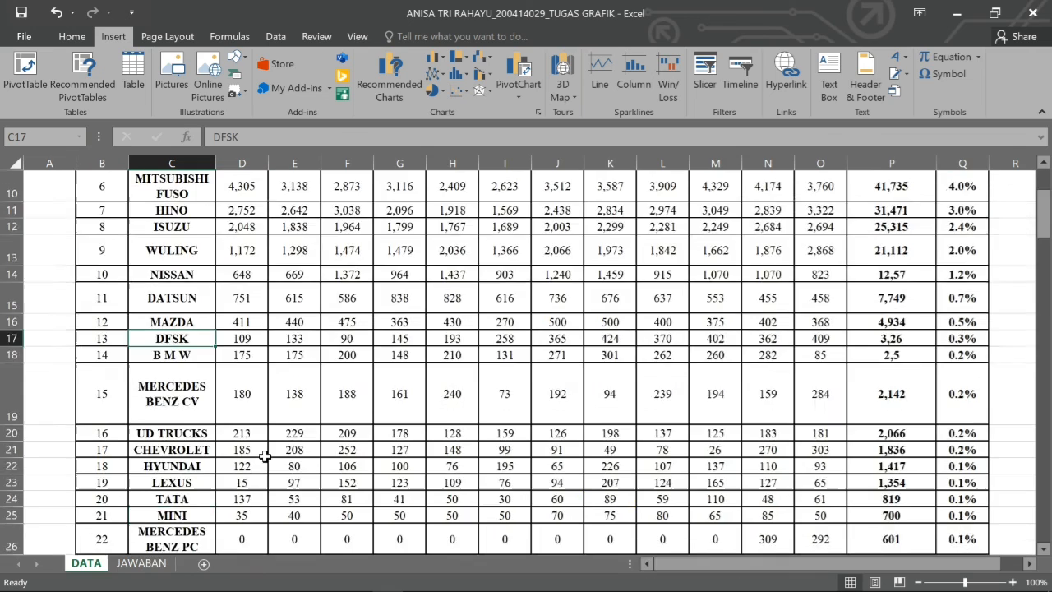
{"action": "scroll", "coordinate": [265, 457], "scroll_direction": "down", "scroll_amount": 13}
{"action": "scroll", "coordinate": [266, 457], "scroll_direction": "up", "scroll_amount": 6}
{"action": "scroll", "coordinate": [266, 456], "scroll_direction": "up", "scroll_amount": 2}
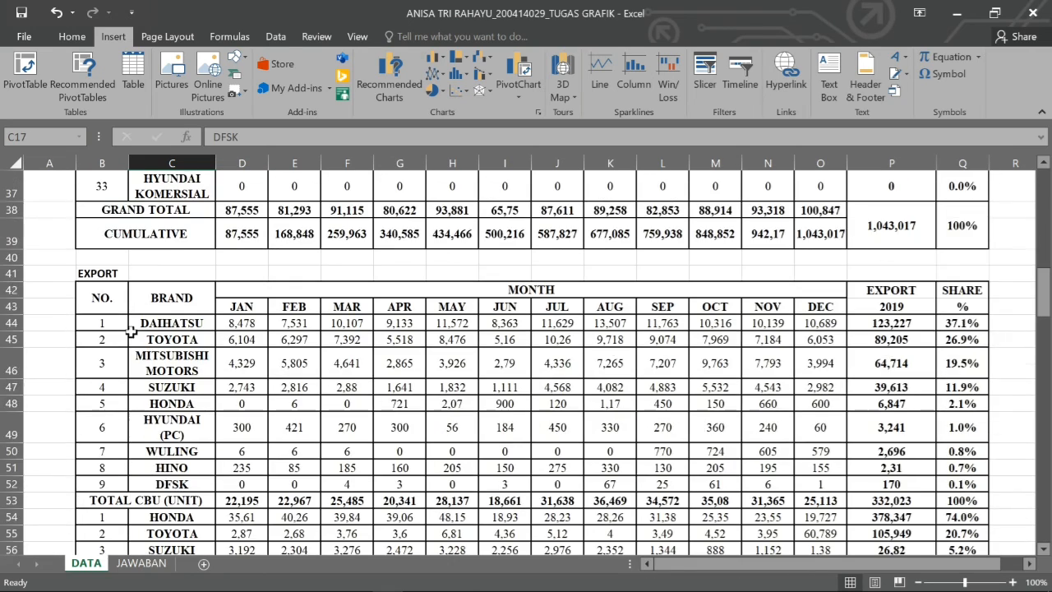
{"action": "left_click_drag", "start_coordinate": [107, 297], "coordinate": [951, 362]}
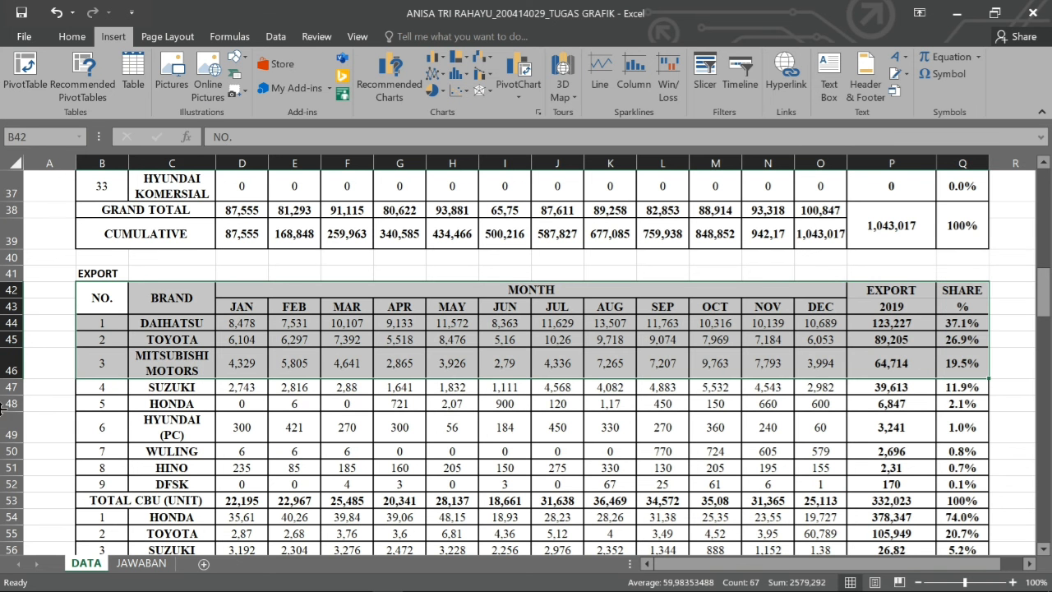
On the JAWABAN sheet, select the export brands and monthly data (C151:O155) and view the available scatter chart types
{"action": "left_click", "coordinate": [141, 563]}
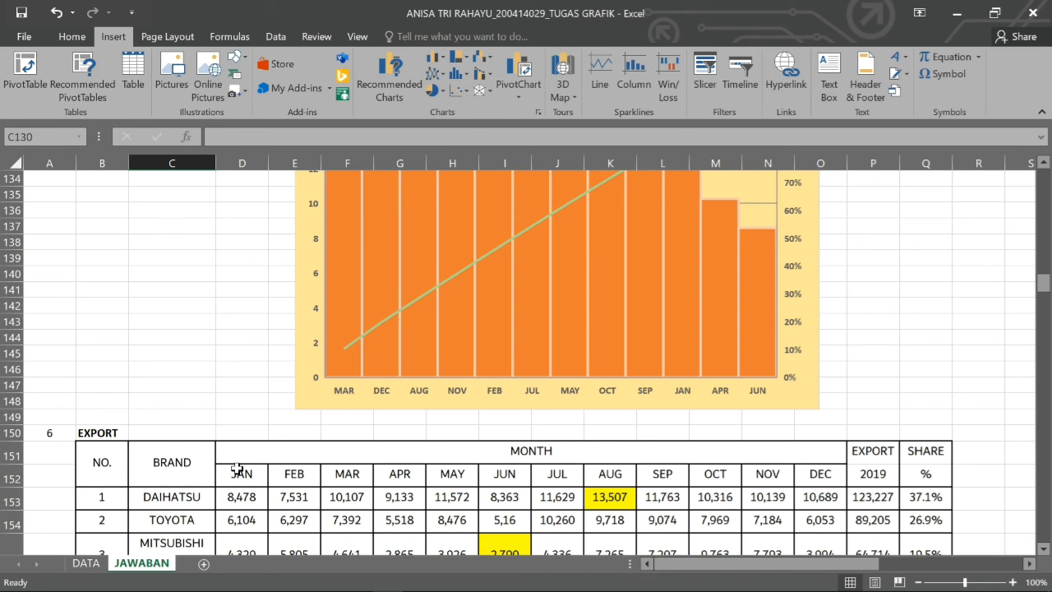
{"action": "scroll", "coordinate": [237, 469], "scroll_direction": "down", "scroll_amount": 2}
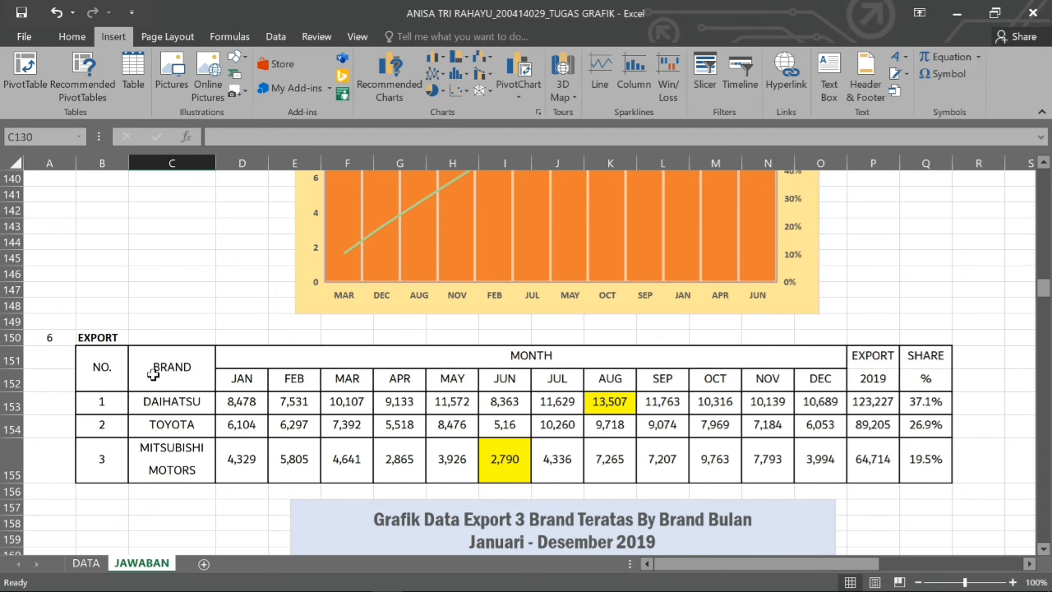
{"action": "left_click_drag", "start_coordinate": [154, 365], "coordinate": [446, 470]}
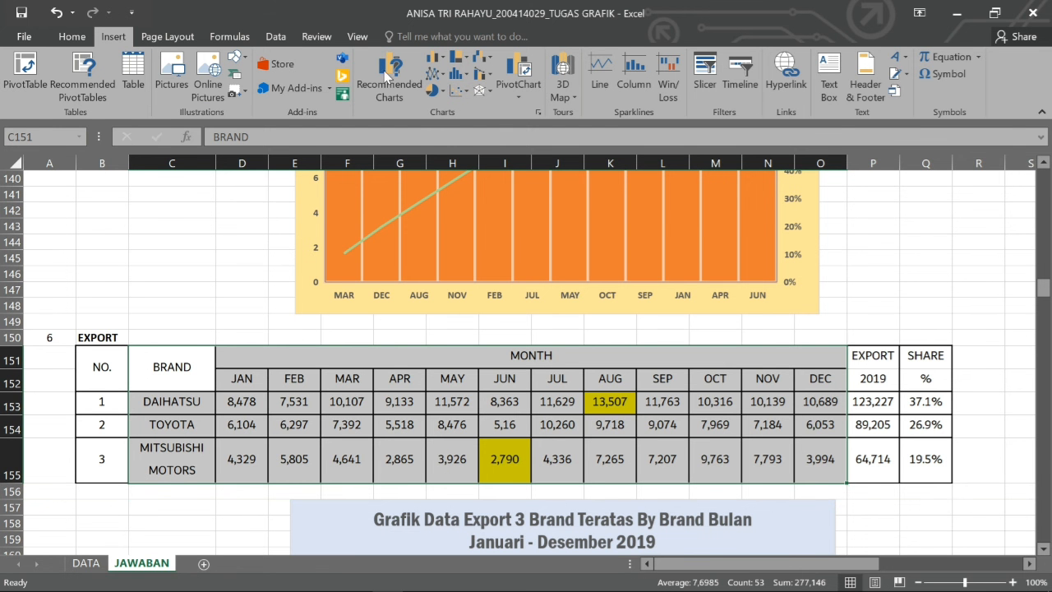
{"action": "left_click", "coordinate": [465, 95]}
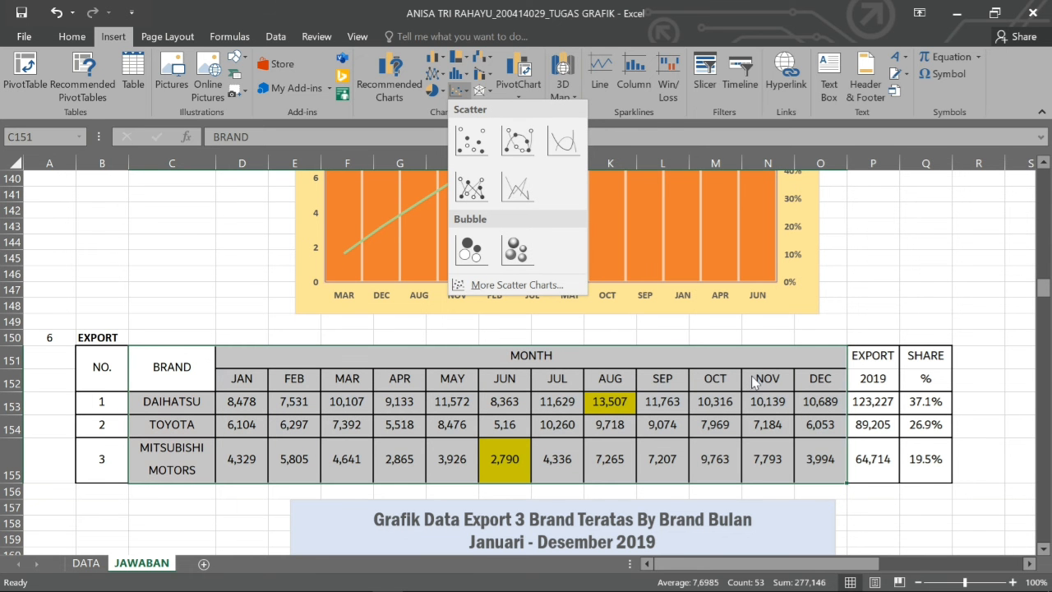
{"action": "left_click", "coordinate": [166, 475]}
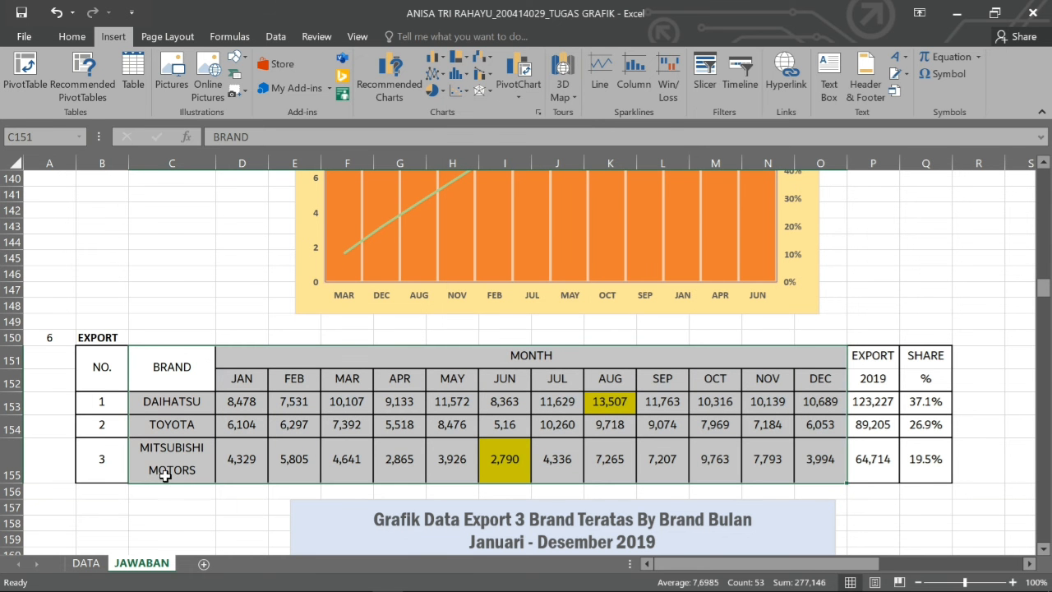
Examine the export scatter chart, comparing Daihatsu's August point with the highlighted AUG cell in the EXPORT table
{"action": "scroll", "coordinate": [170, 476], "scroll_direction": "down", "scroll_amount": 1}
{"action": "scroll", "coordinate": [182, 471], "scroll_direction": "down", "scroll_amount": 4}
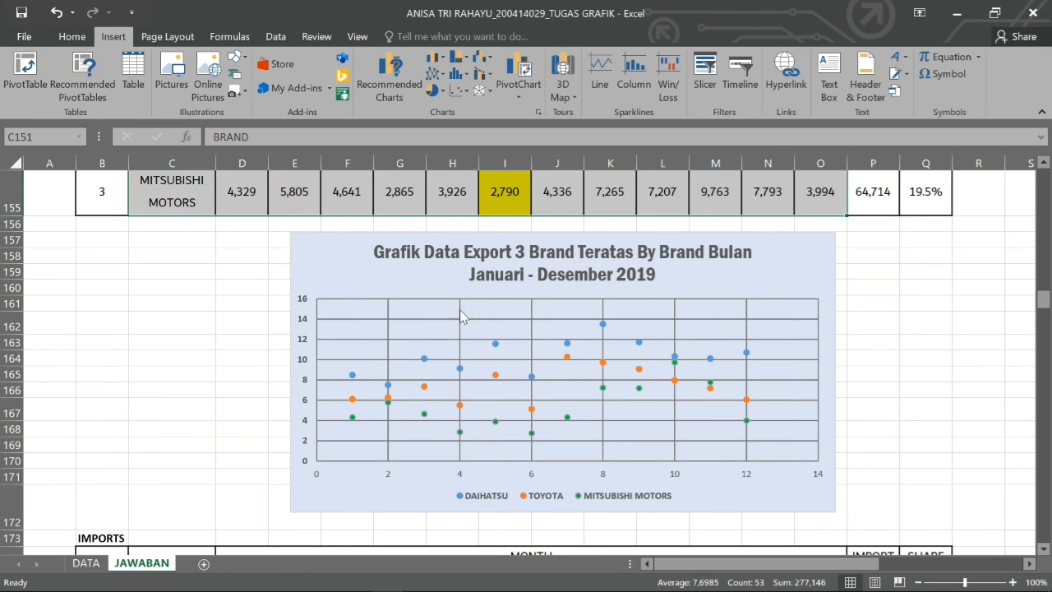
{"action": "left_click", "coordinate": [603, 324]}
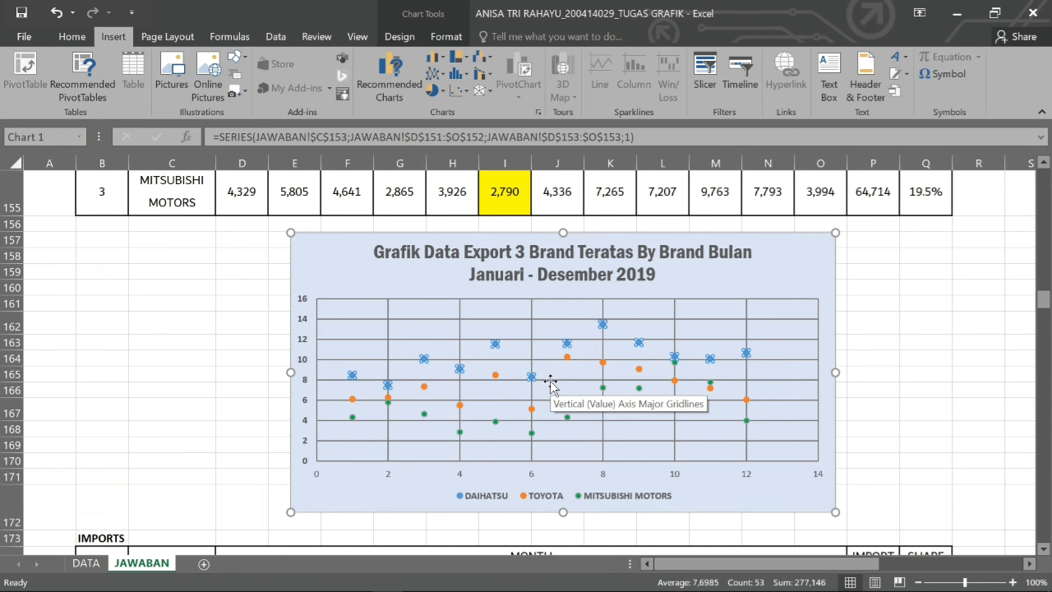
{"action": "scroll", "coordinate": [552, 387], "scroll_direction": "up", "scroll_amount": 1}
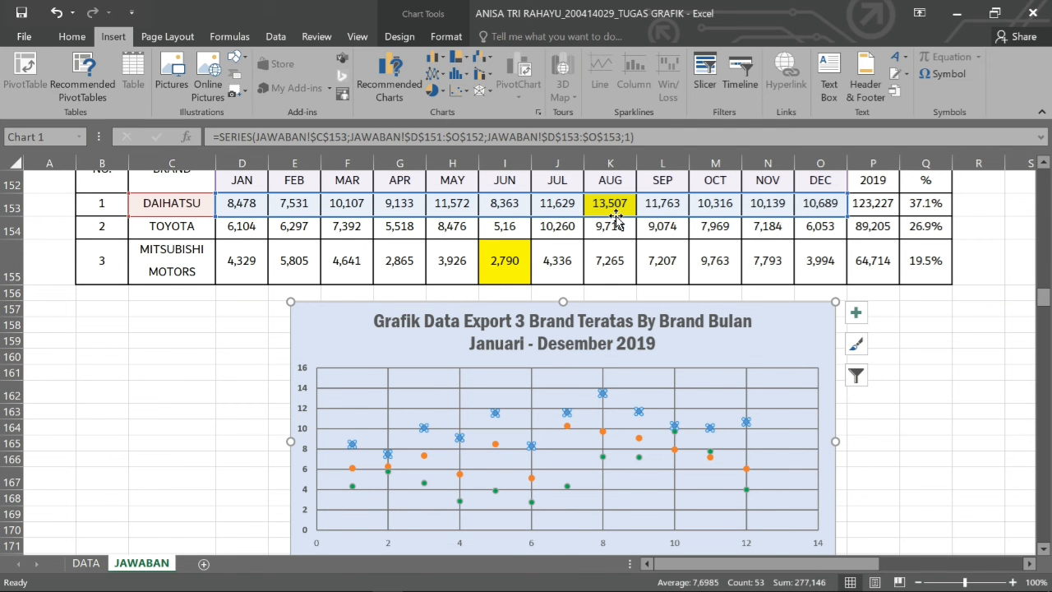
{"action": "scroll", "coordinate": [615, 218], "scroll_direction": "down", "scroll_amount": 1}
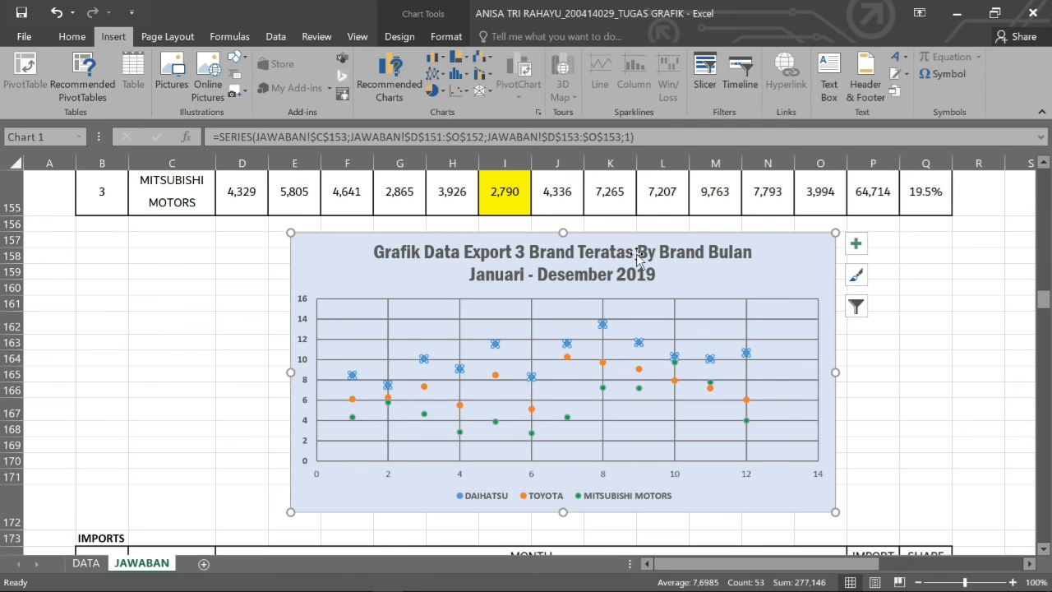
Check Mitsubishi Motors' June point in the export scatter chart against the highlighted JUN cell in the table above
{"action": "left_click", "coordinate": [532, 433]}
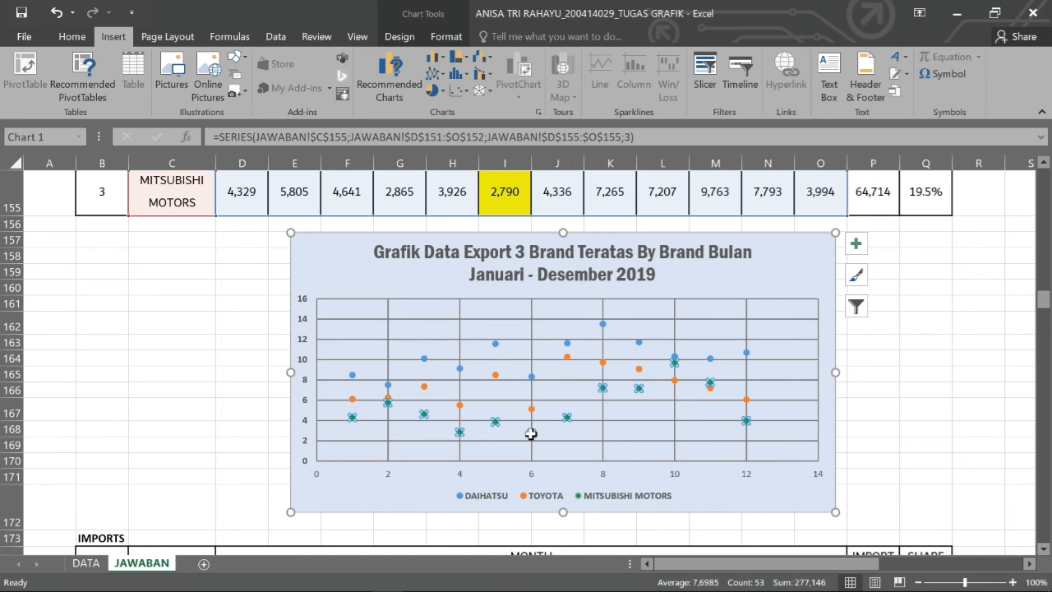
{"action": "left_click", "coordinate": [870, 400]}
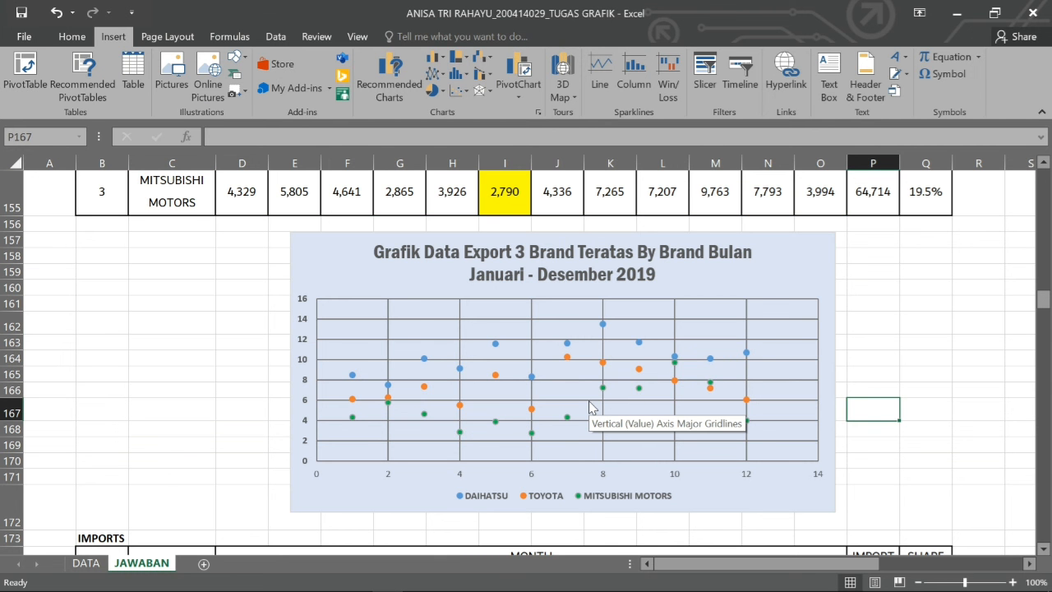
{"action": "scroll", "coordinate": [590, 406], "scroll_direction": "up", "scroll_amount": 1}
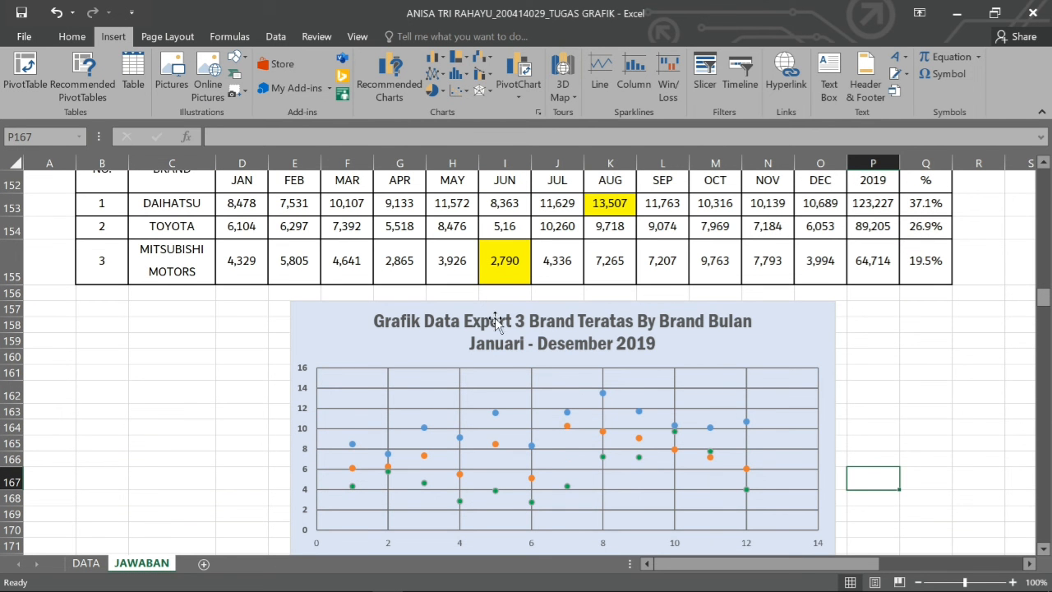
{"action": "scroll", "coordinate": [494, 318], "scroll_direction": "down", "scroll_amount": 3}
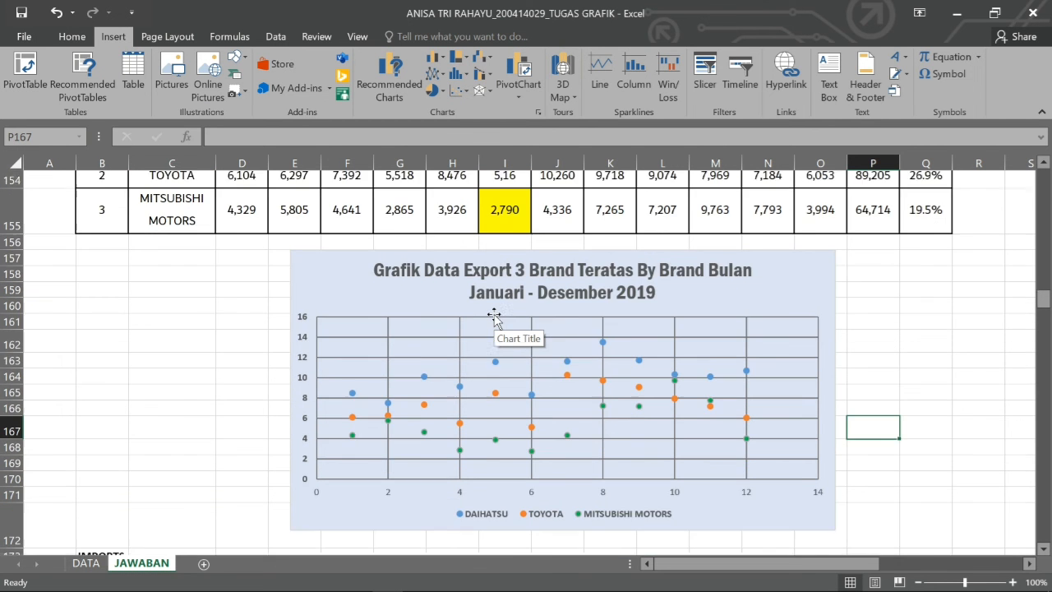
{"action": "scroll", "coordinate": [494, 318], "scroll_direction": "up", "scroll_amount": 3}
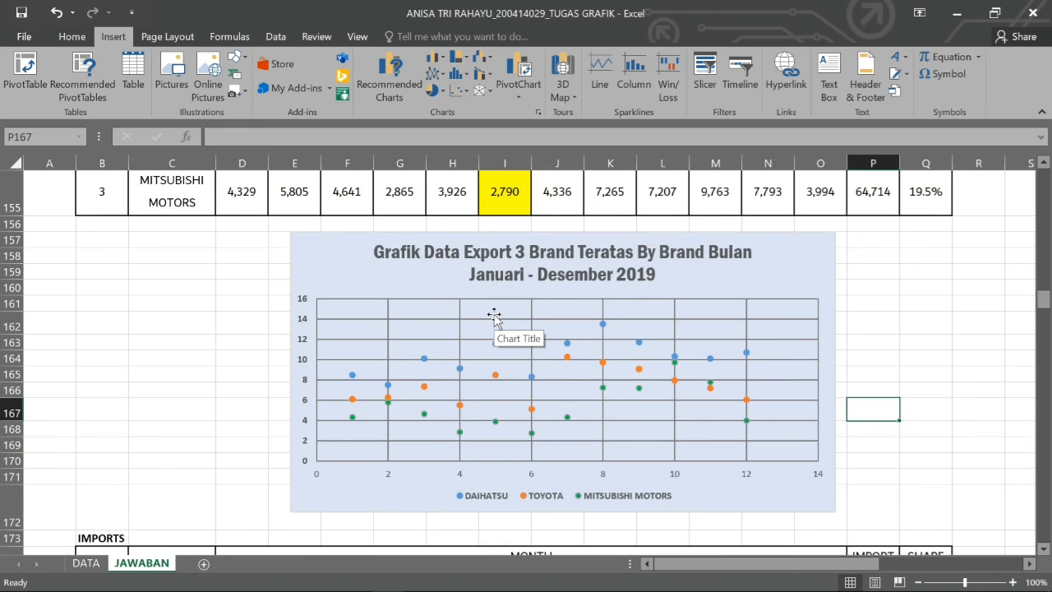
{"action": "scroll", "coordinate": [423, 296], "scroll_direction": "down", "scroll_amount": 1}
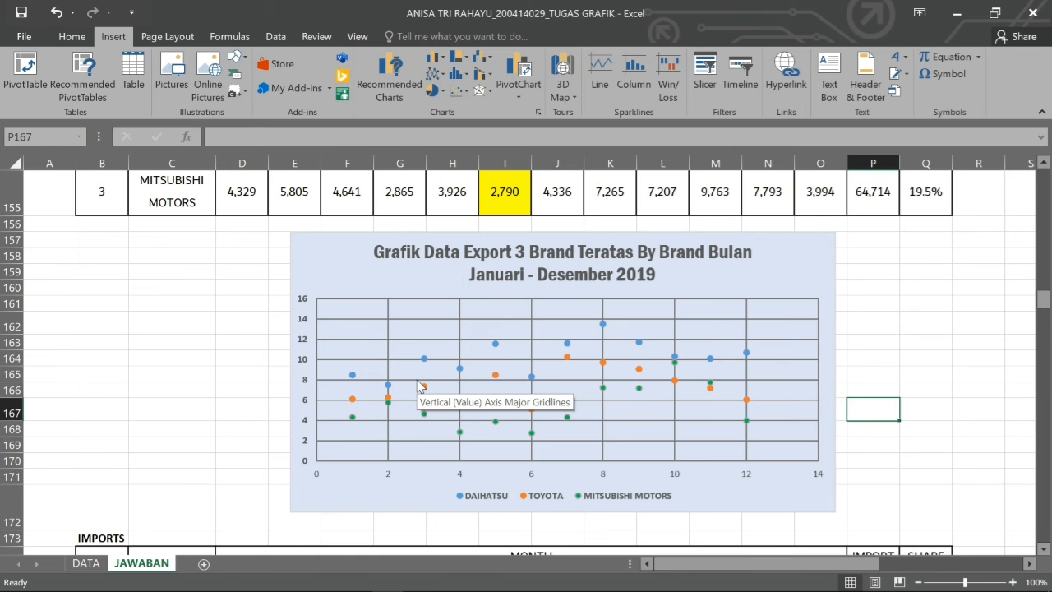
Examine the IMPORTS table and scatter chart, comparing Suzuki's August point with its highlighted AUG cell
{"action": "scroll", "coordinate": [417, 385], "scroll_direction": "down", "scroll_amount": 5}
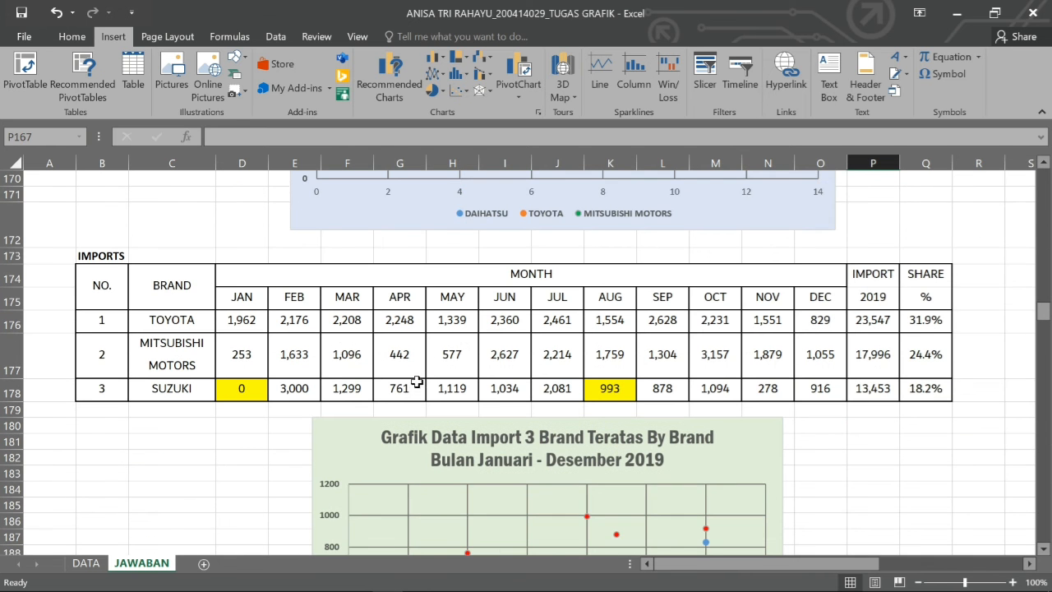
{"action": "scroll", "coordinate": [241, 318], "scroll_direction": "down", "scroll_amount": 2}
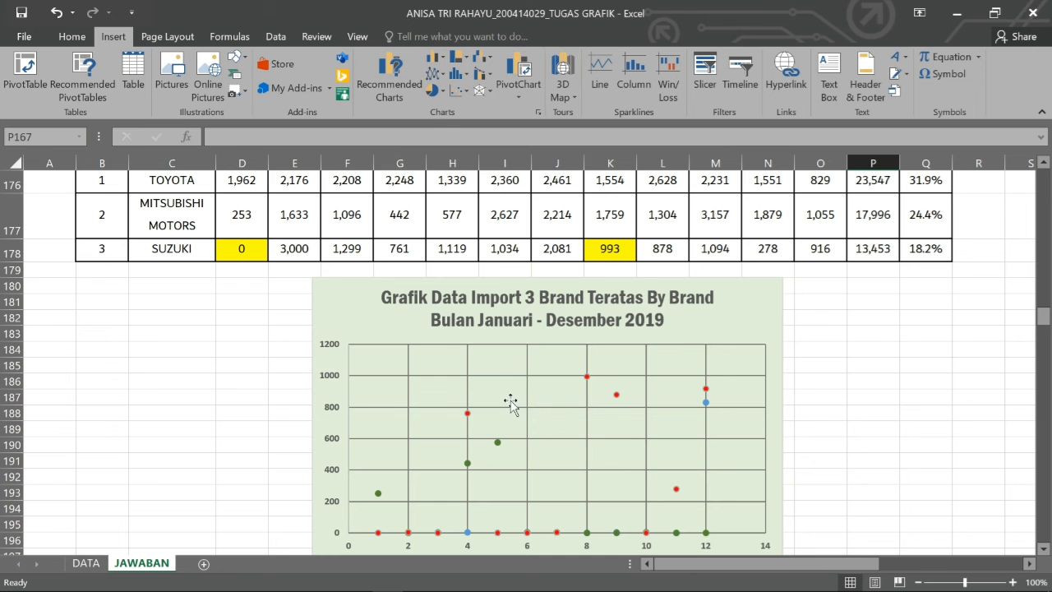
{"action": "left_click", "coordinate": [586, 378]}
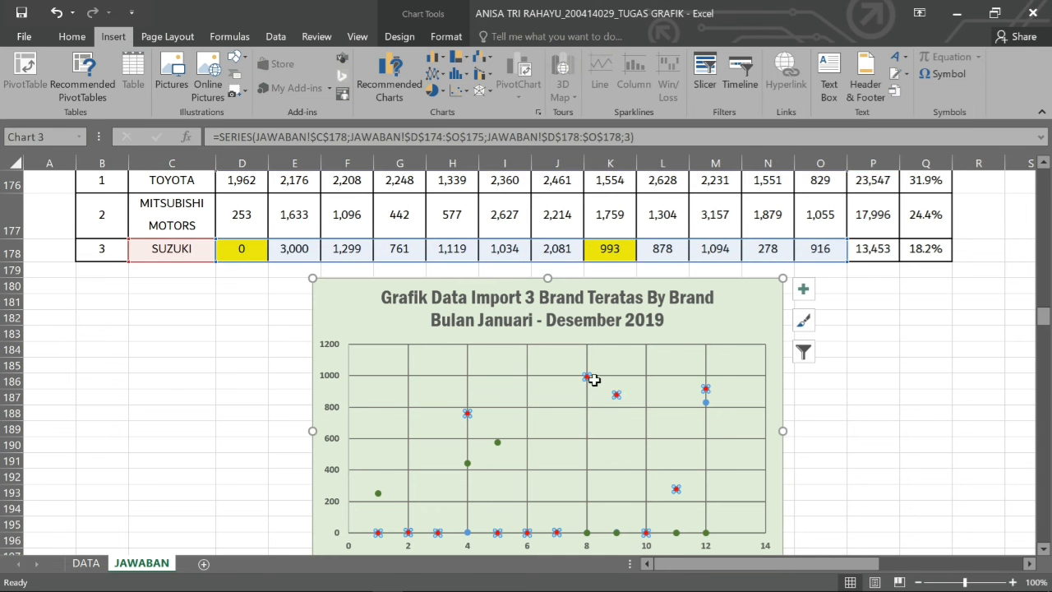
{"action": "scroll", "coordinate": [618, 400], "scroll_direction": "down", "scroll_amount": 3}
{"action": "scroll", "coordinate": [617, 400], "scroll_direction": "up", "scroll_amount": 3}
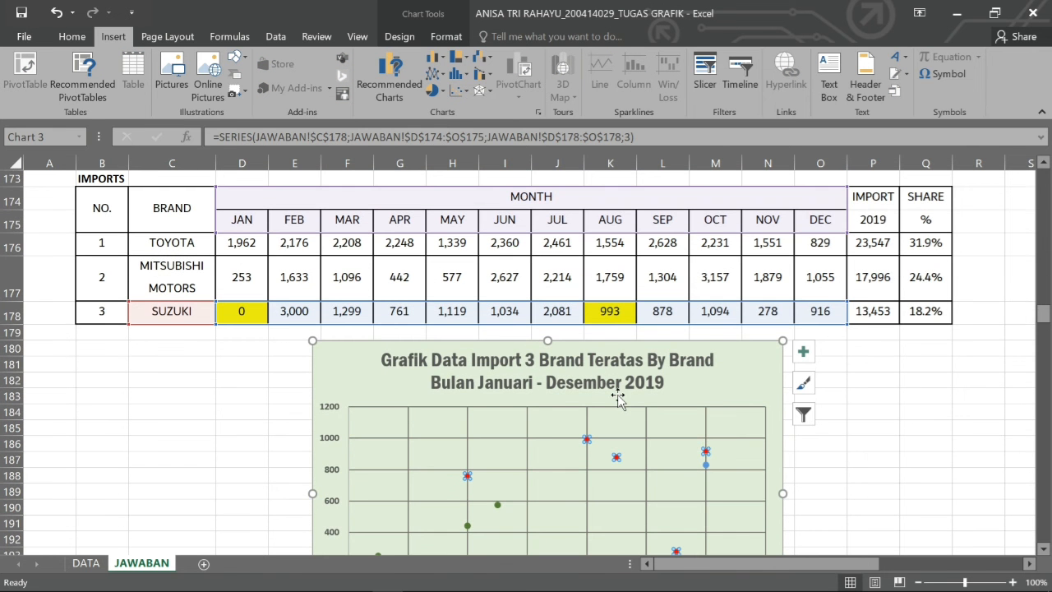
{"action": "scroll", "coordinate": [618, 398], "scroll_direction": "up", "scroll_amount": 1}
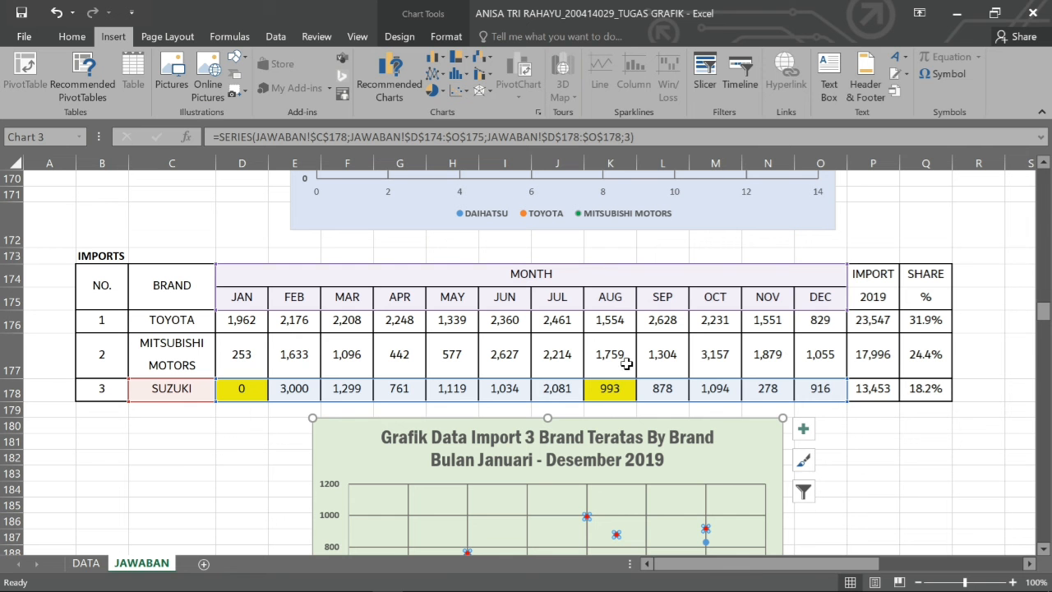
{"action": "left_click", "coordinate": [629, 307]}
{"action": "left_click", "coordinate": [617, 380]}
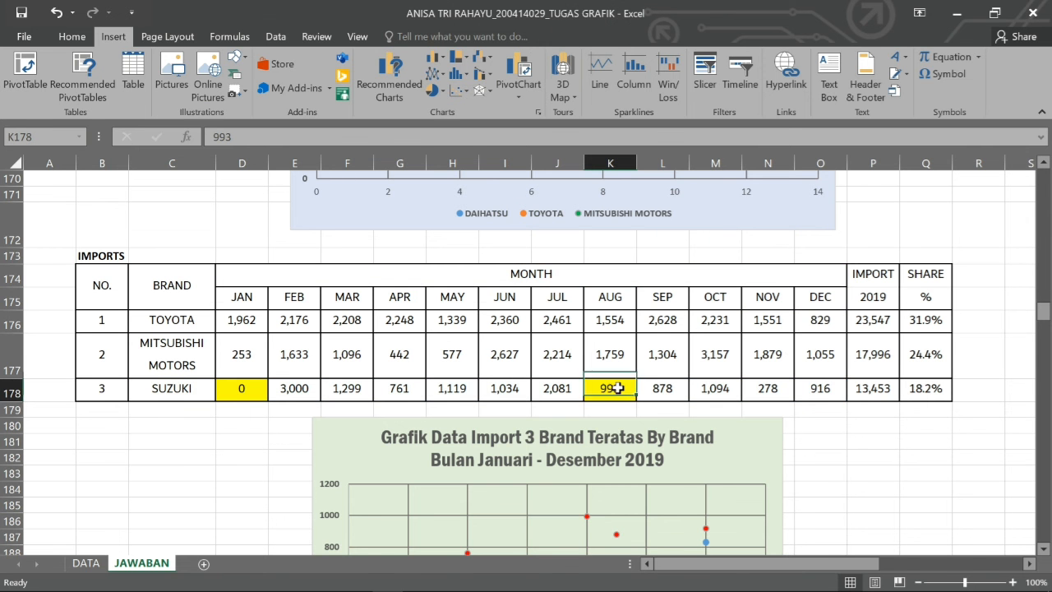
Inspect the Suzuki points along the import scatter chart's baseline and compare them with the highlighted JAN cell in the IMPORTS table
{"action": "scroll", "coordinate": [735, 405], "scroll_direction": "down", "scroll_amount": 4}
{"action": "scroll", "coordinate": [735, 407], "scroll_direction": "up", "scroll_amount": 3}
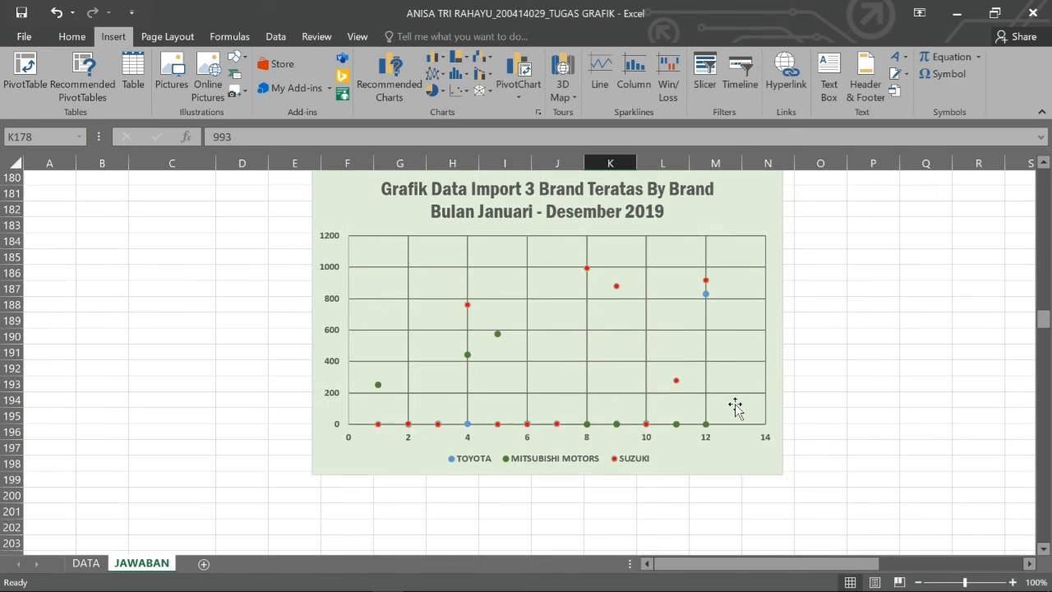
{"action": "scroll", "coordinate": [736, 406], "scroll_direction": "down", "scroll_amount": 2}
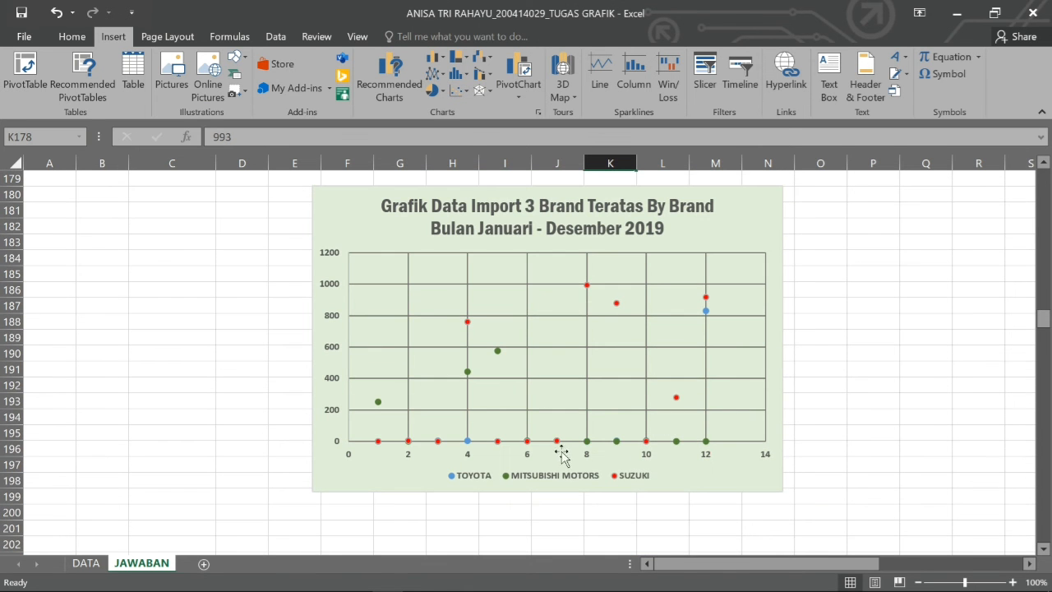
{"action": "left_click", "coordinate": [528, 442]}
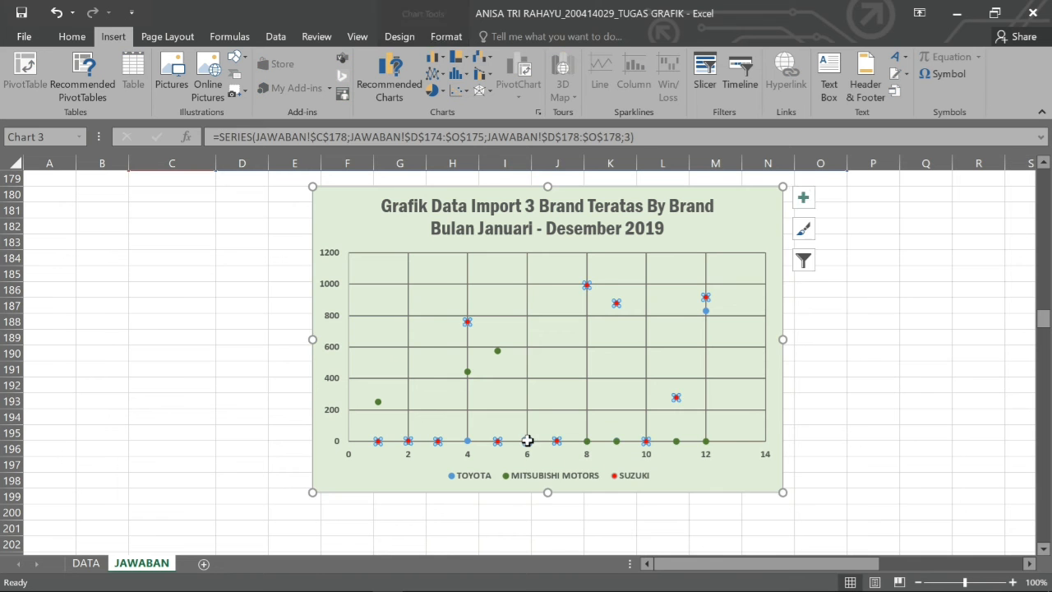
{"action": "scroll", "coordinate": [530, 444], "scroll_direction": "up", "scroll_amount": 3}
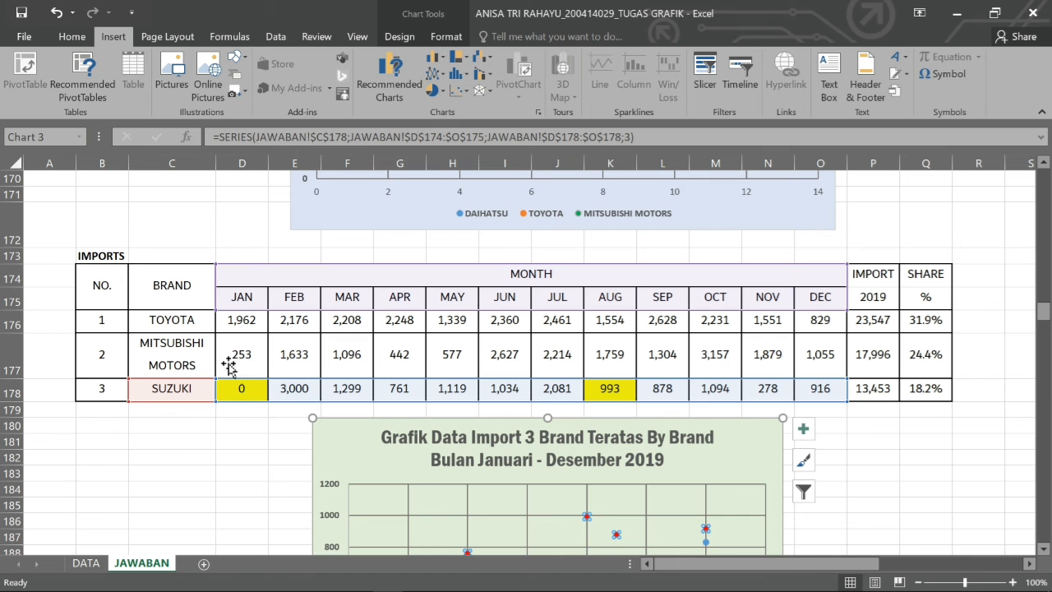
{"action": "left_click", "coordinate": [242, 413]}
{"action": "scroll", "coordinate": [244, 417], "scroll_direction": "down", "scroll_amount": 3}
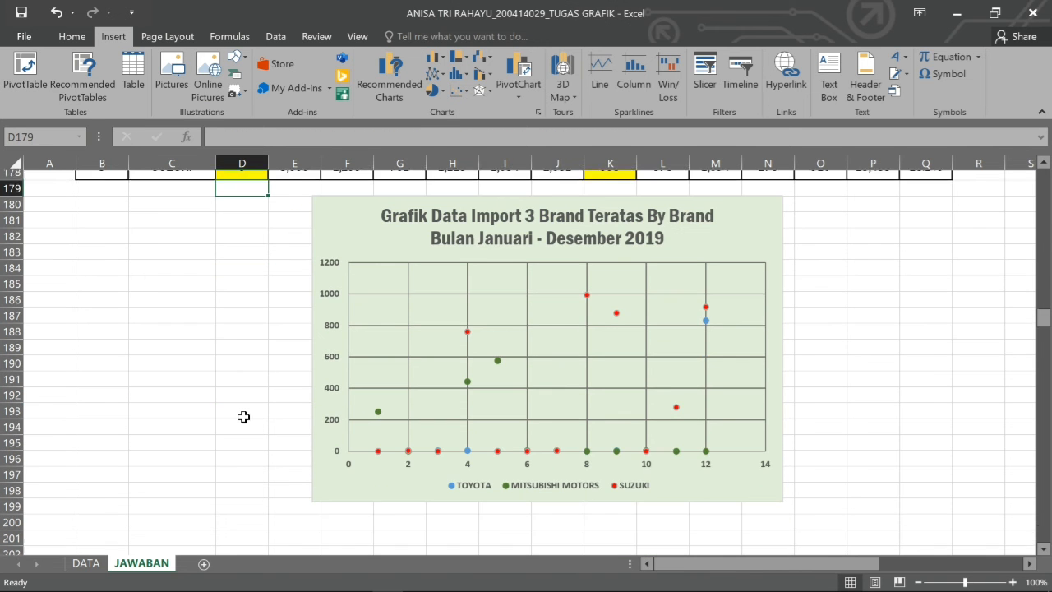
{"action": "scroll", "coordinate": [244, 417], "scroll_direction": "up", "scroll_amount": 3}
{"action": "scroll", "coordinate": [243, 417], "scroll_direction": "up", "scroll_amount": 2}
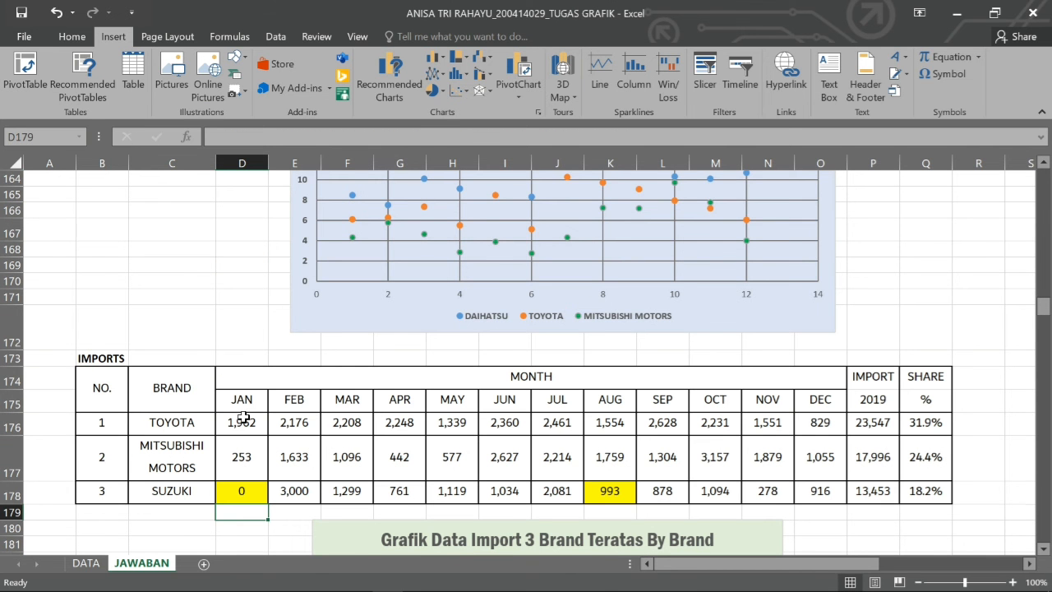
{"action": "scroll", "coordinate": [243, 416], "scroll_direction": "up", "scroll_amount": 12}
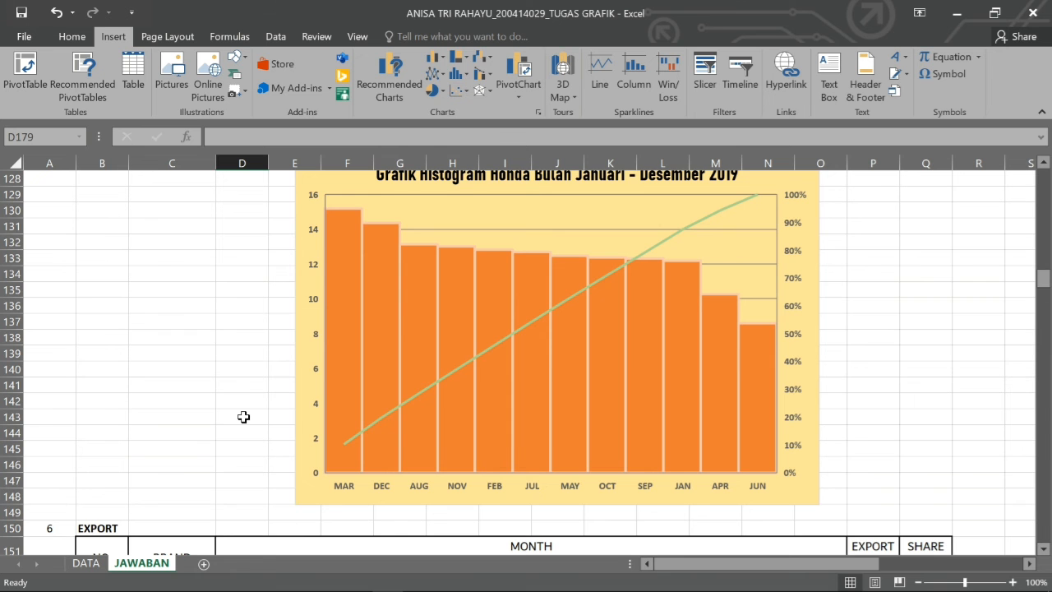
{"action": "scroll", "coordinate": [243, 417], "scroll_direction": "up", "scroll_amount": 4}
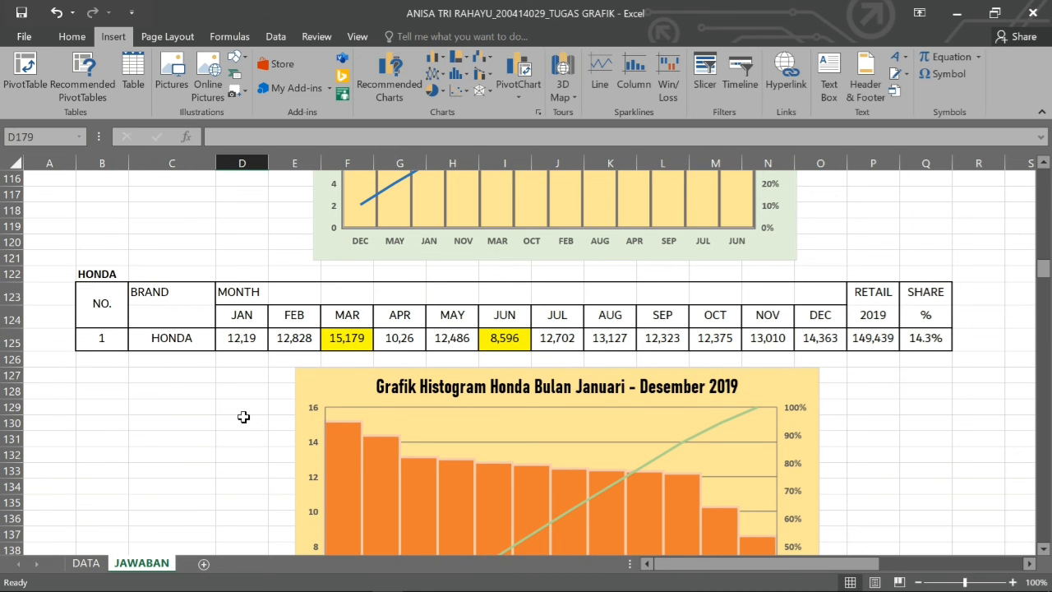
{"action": "left_click", "coordinate": [231, 579]}
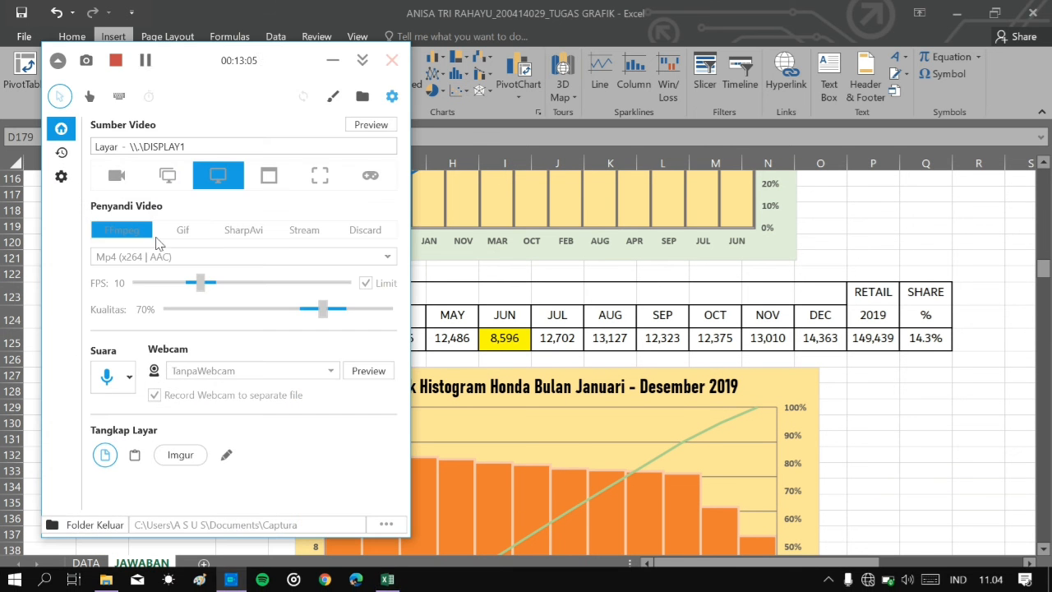